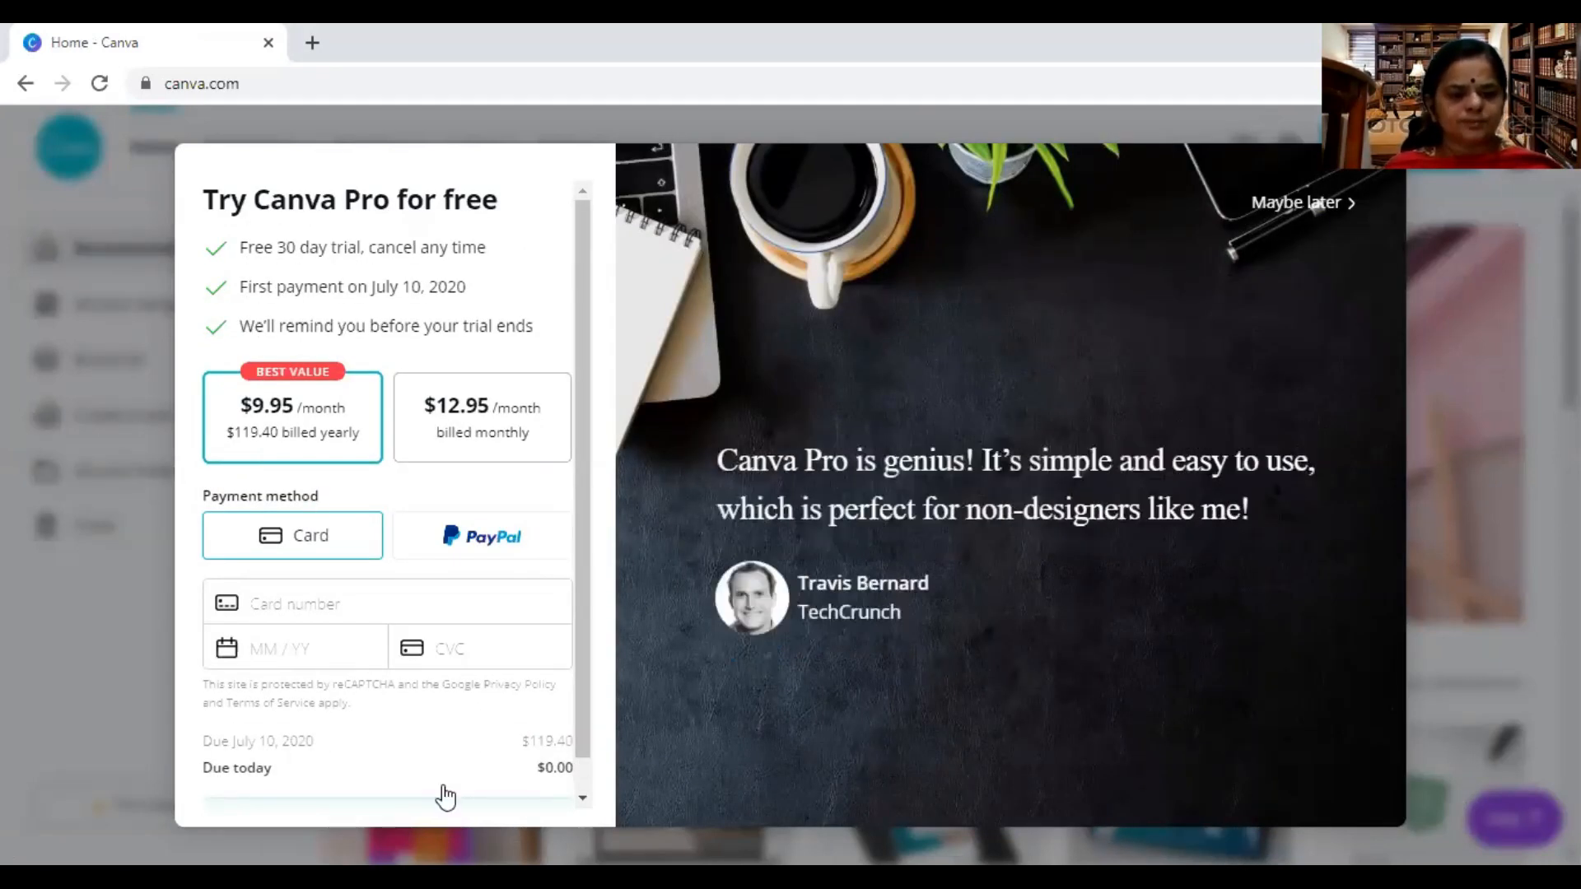
Step: Skip the Canva Pro trial offer and create a YouTube Thumbnail design by searching for "thumbnail"
scroll(445, 796, "down", 1)
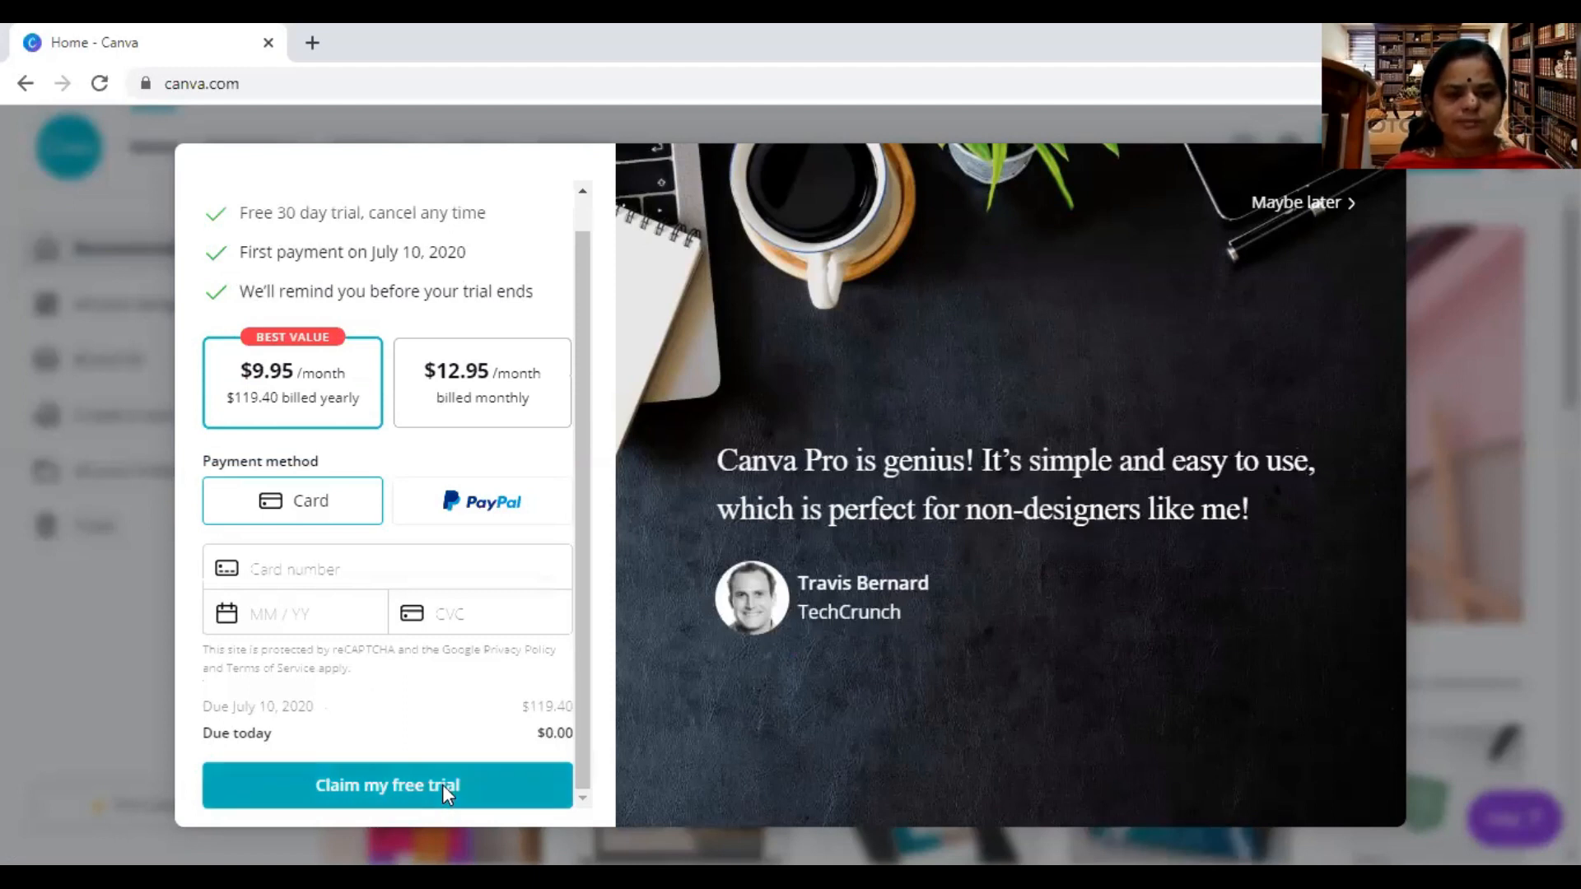
left_click(443, 784)
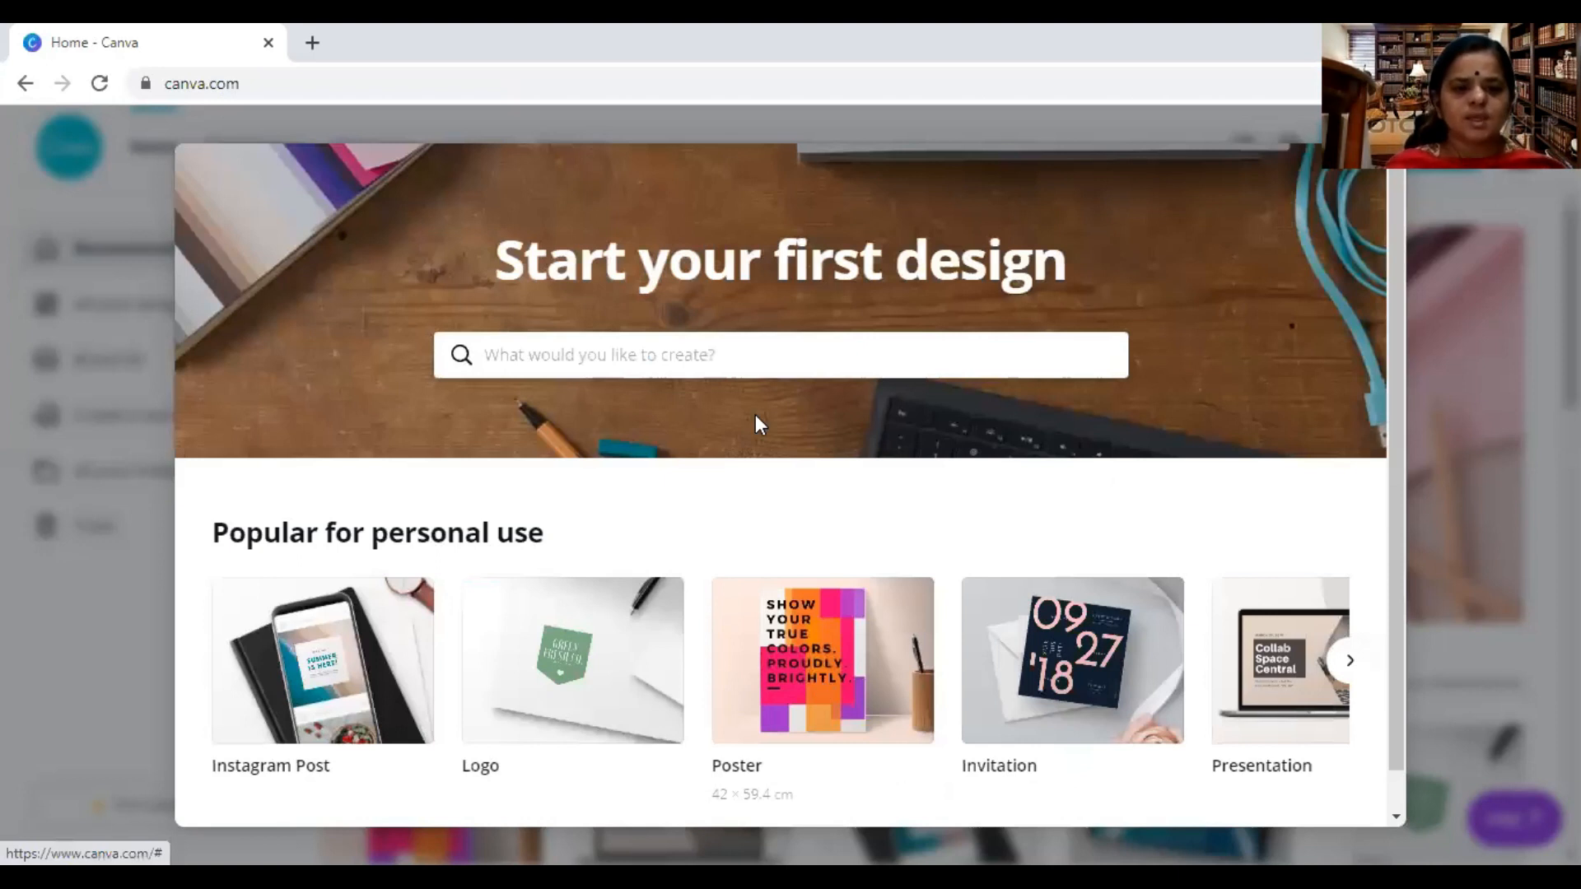
left_click(602, 345)
type("thumbnail")
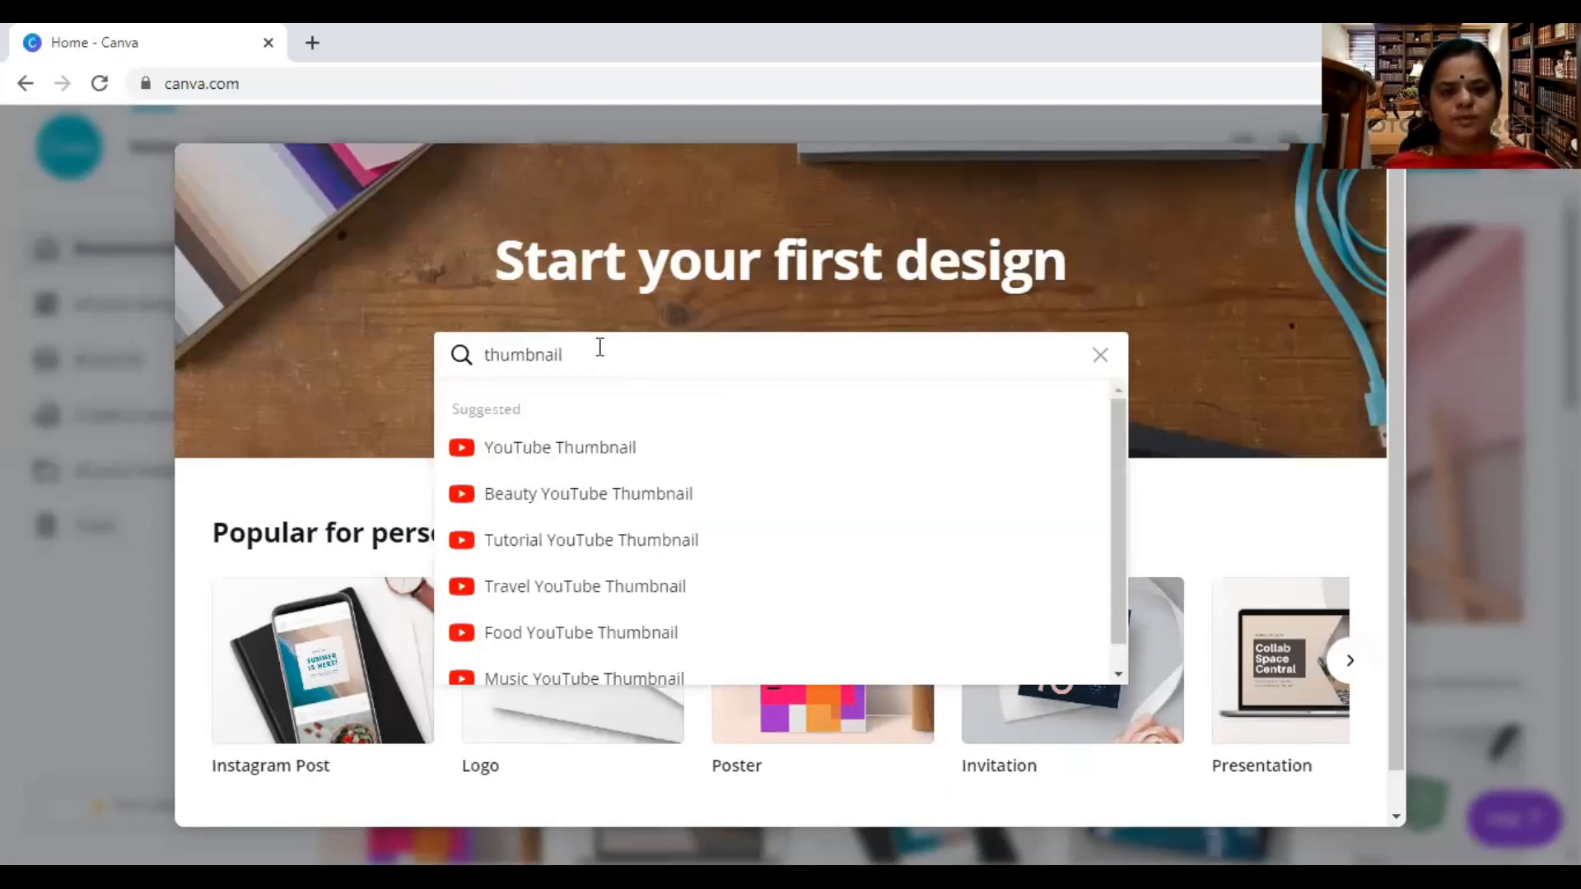
left_click(556, 445)
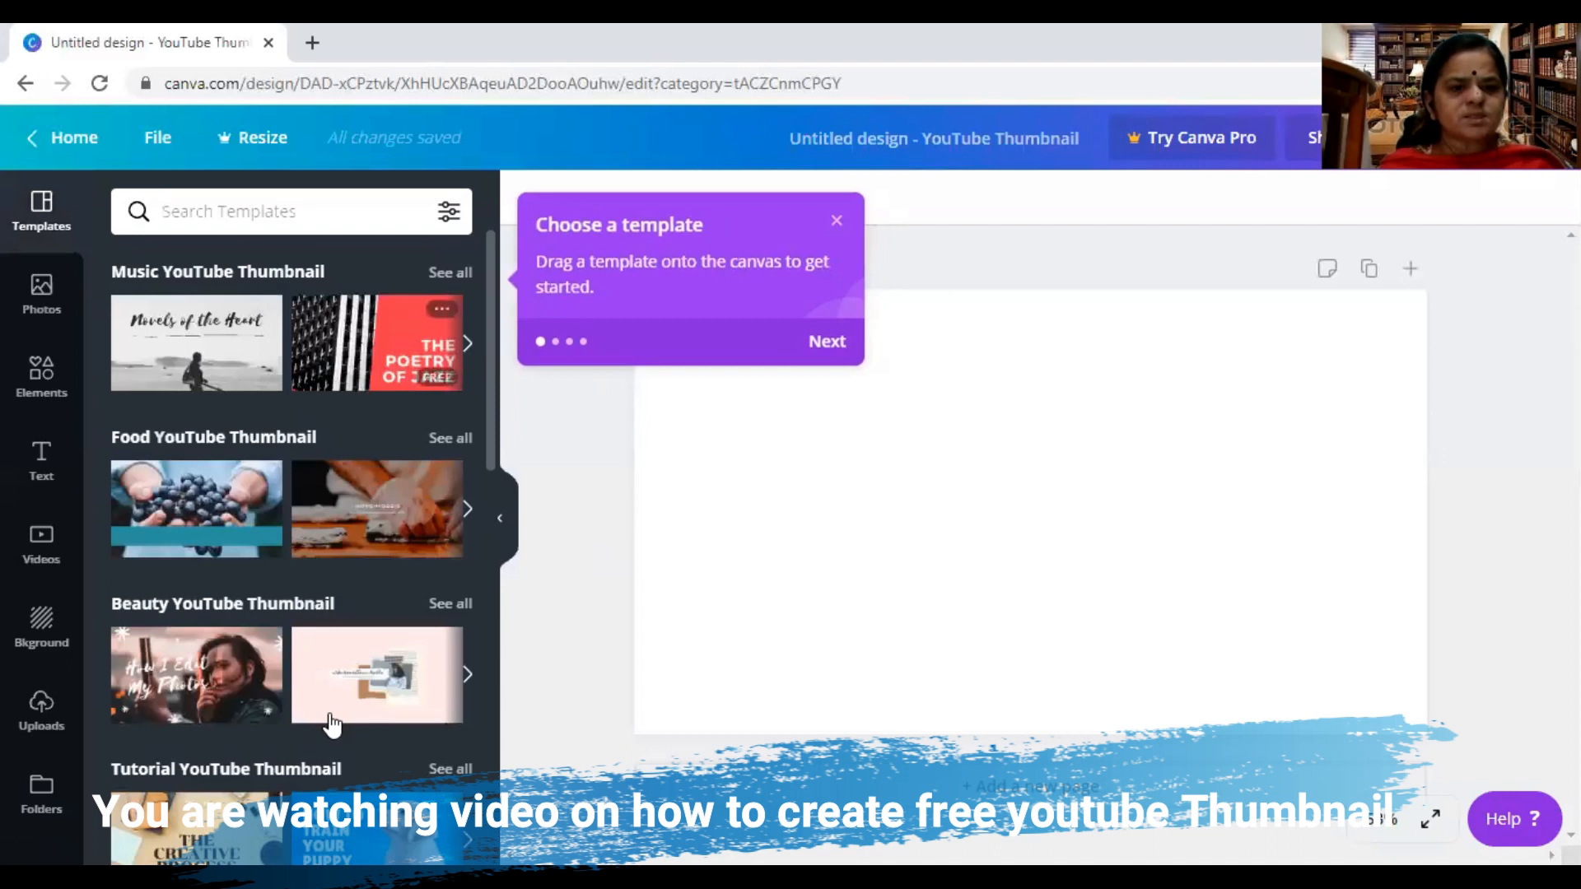
Step: Dismiss the template tip and apply the "Weekend Morning Routine" template to the blank page
left_click(837, 221)
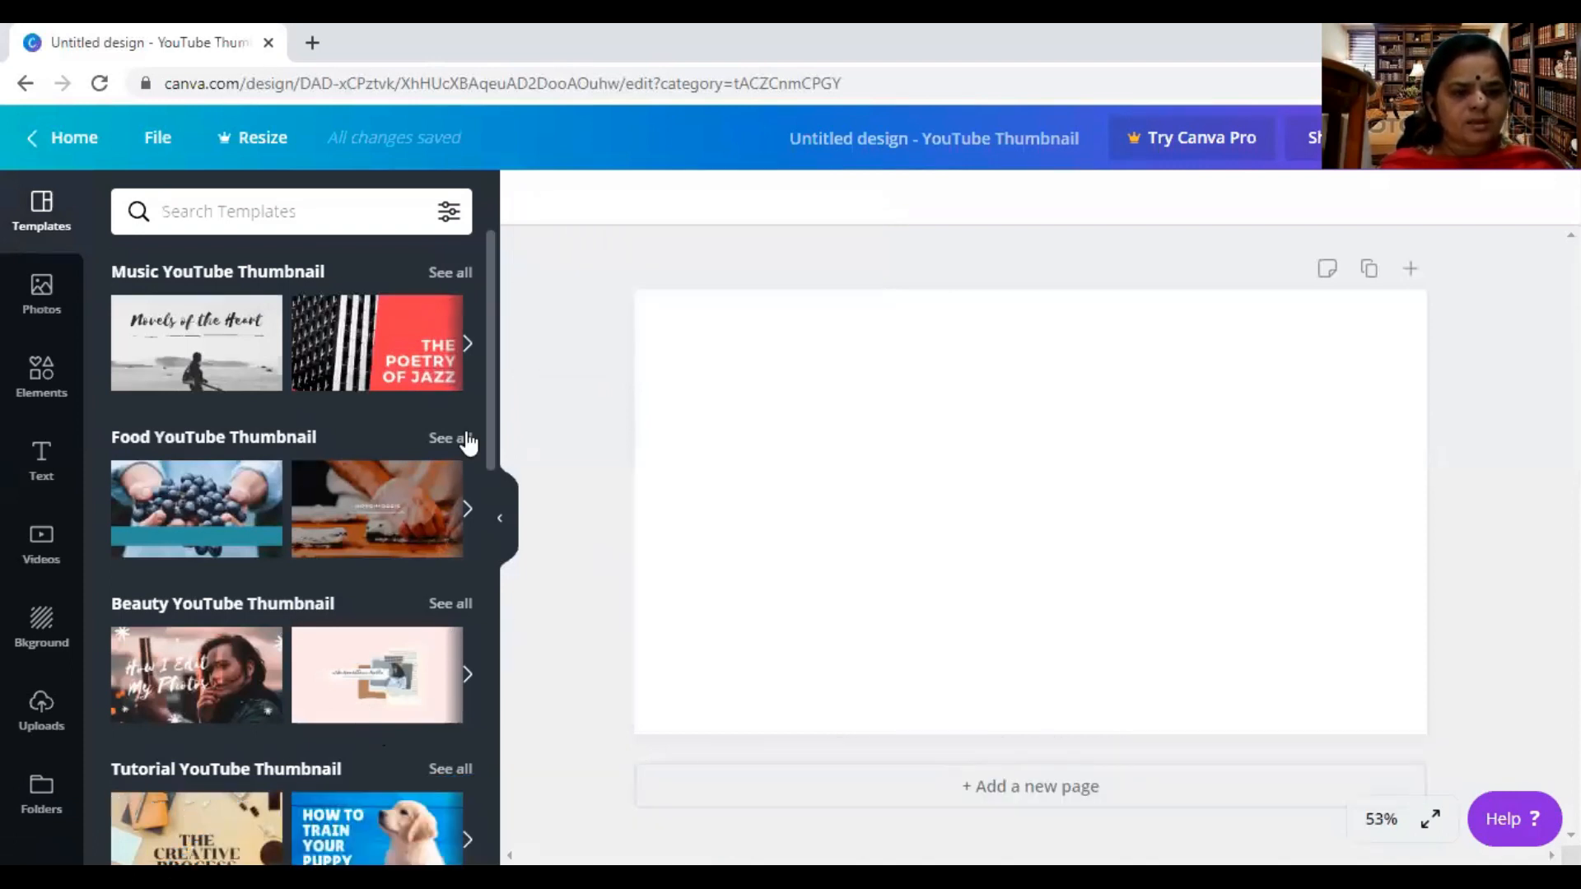
left_click_drag(487, 344, 493, 517)
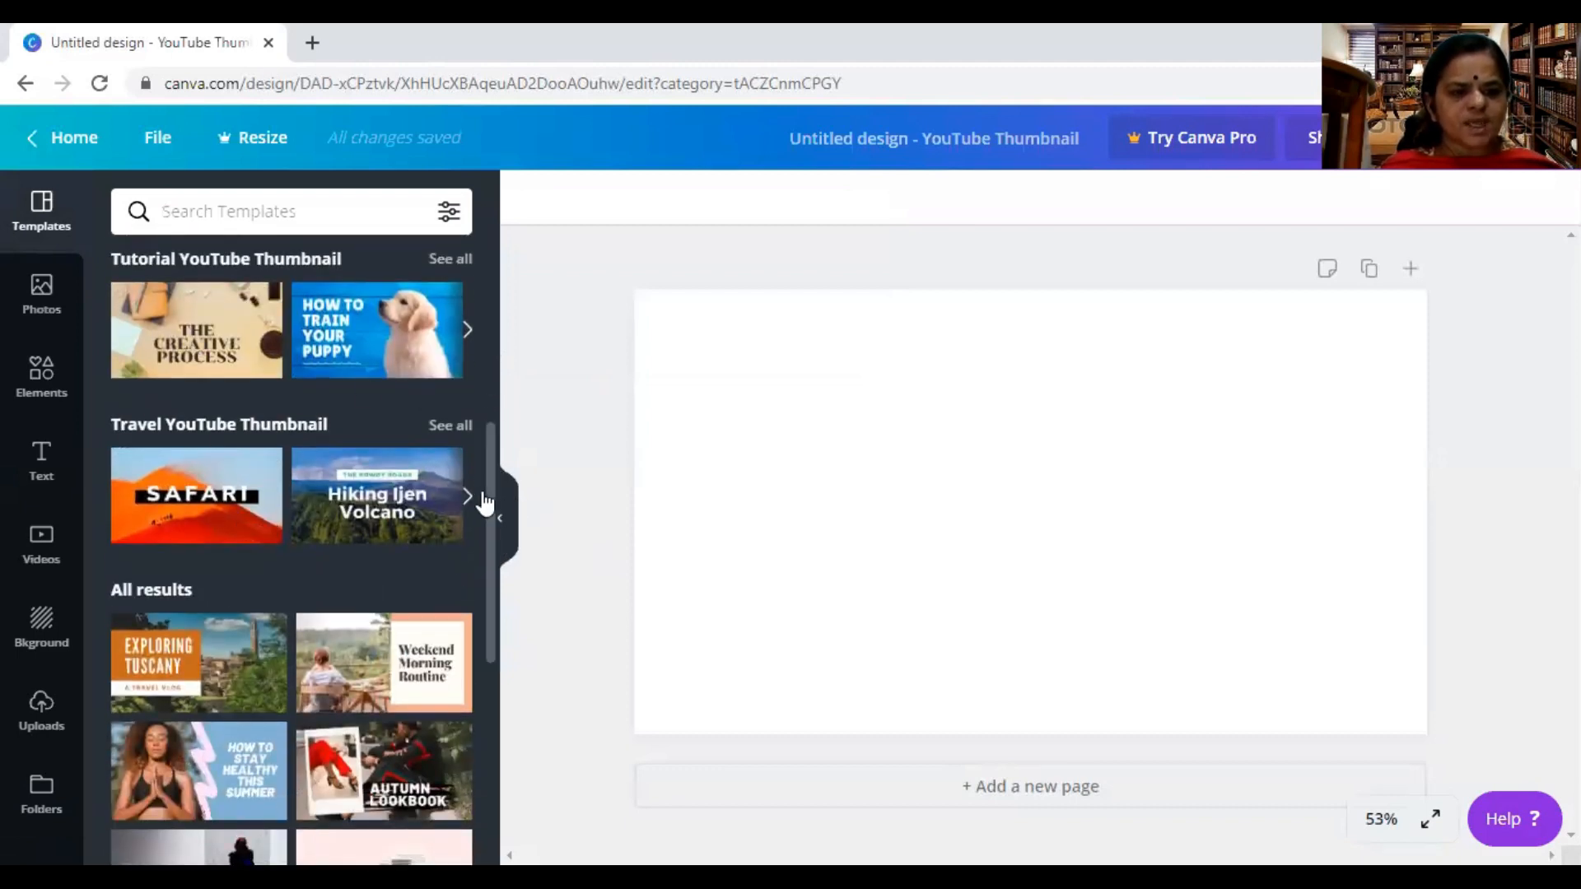
left_click_drag(491, 504, 487, 583)
scroll(292, 536, "down", 5)
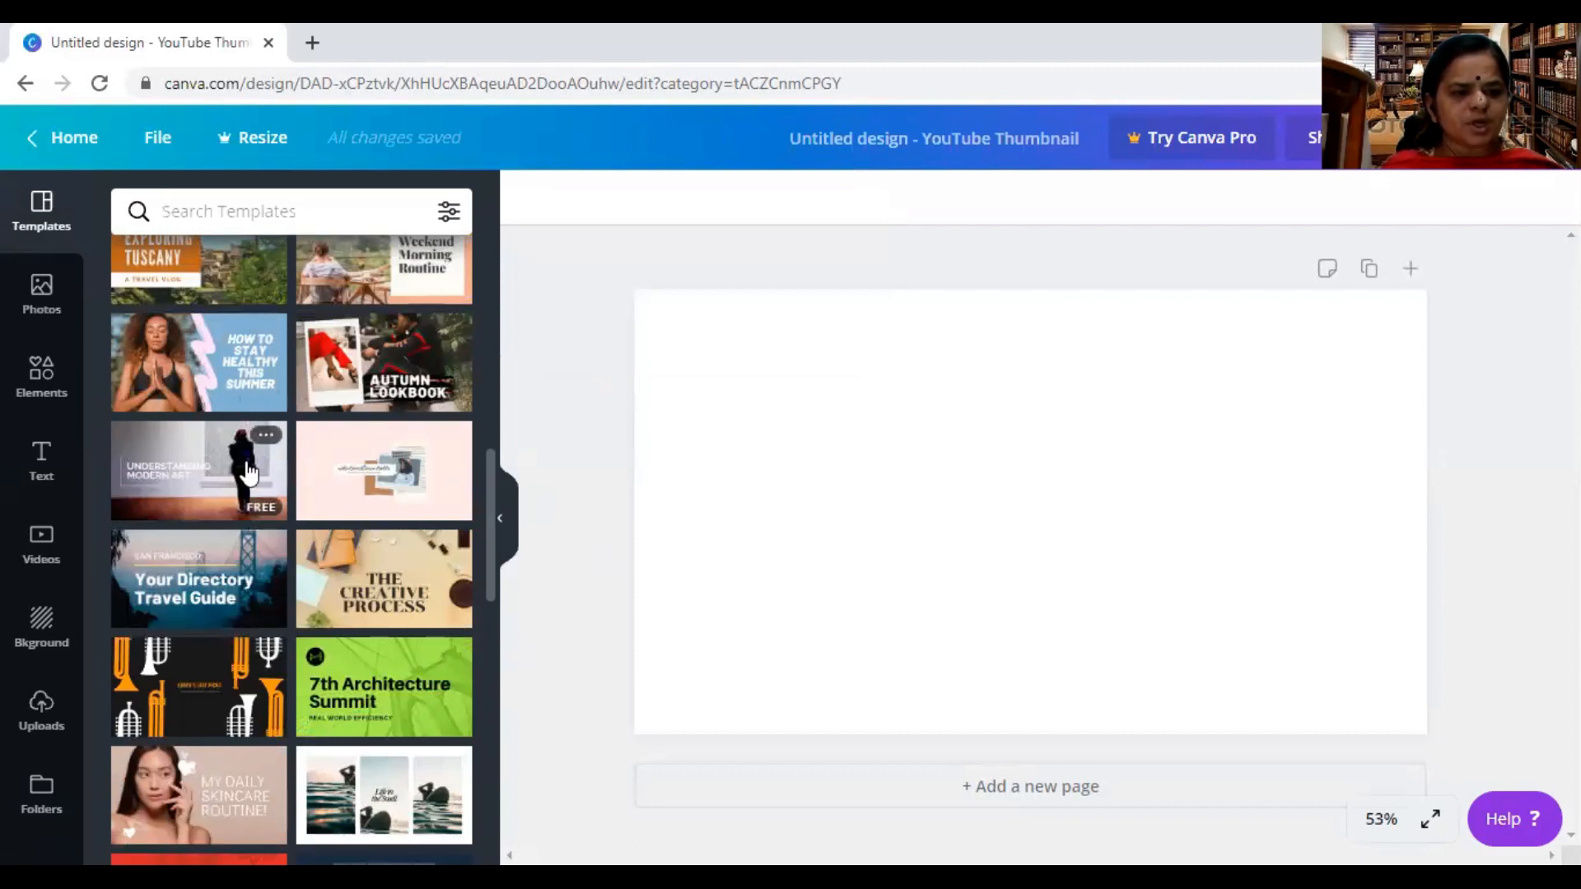
left_click(386, 275)
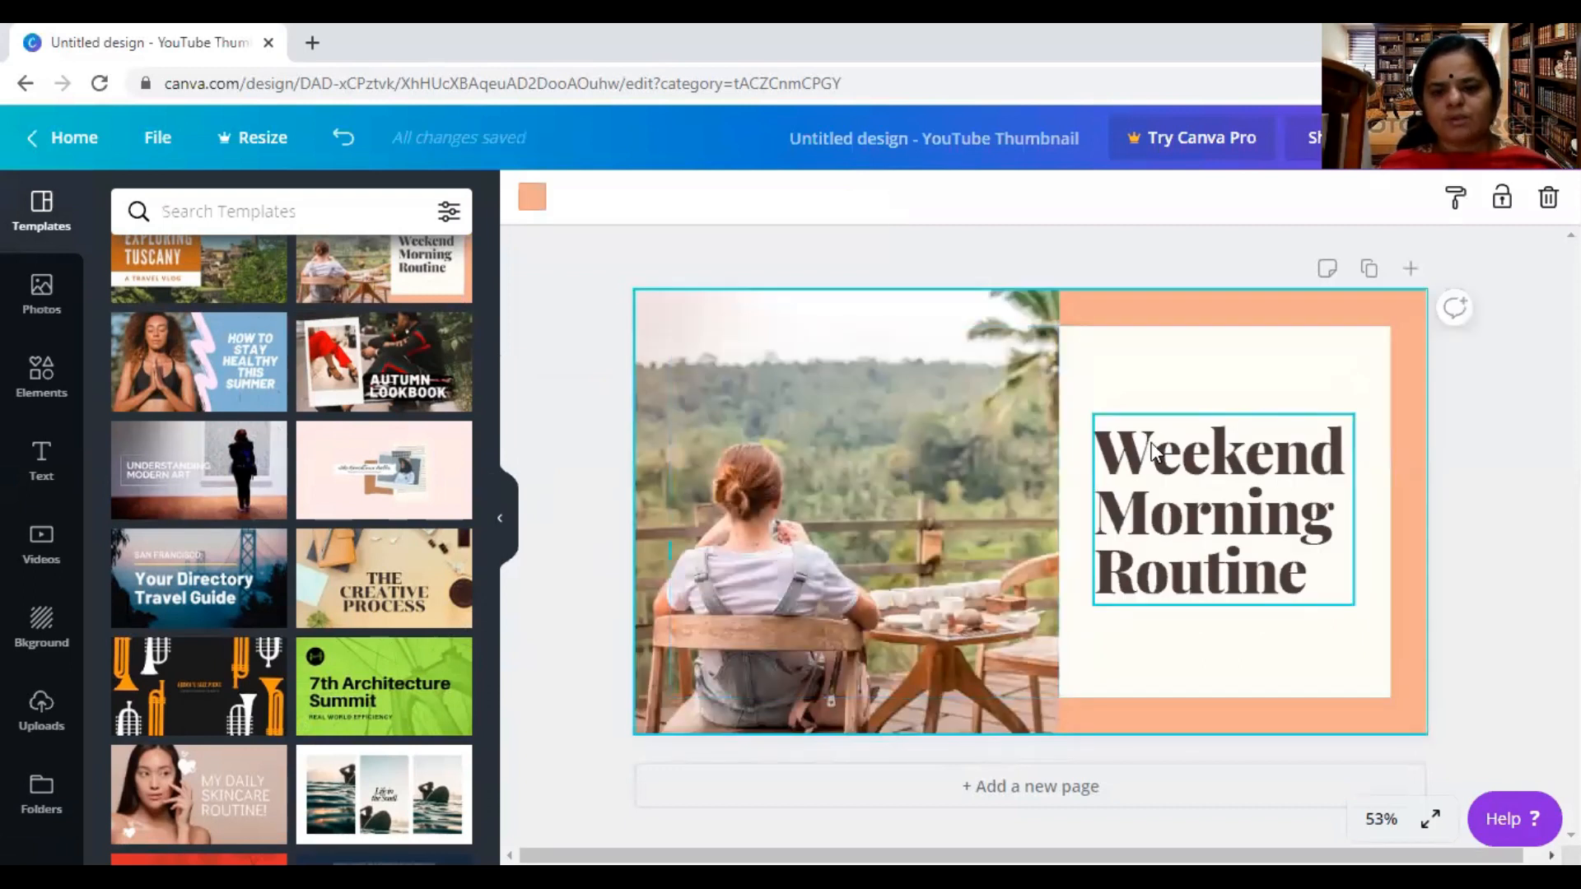
Step: Replace the template's heading text with "How to Use Canva for creating Thumbnail"
left_click(1127, 455)
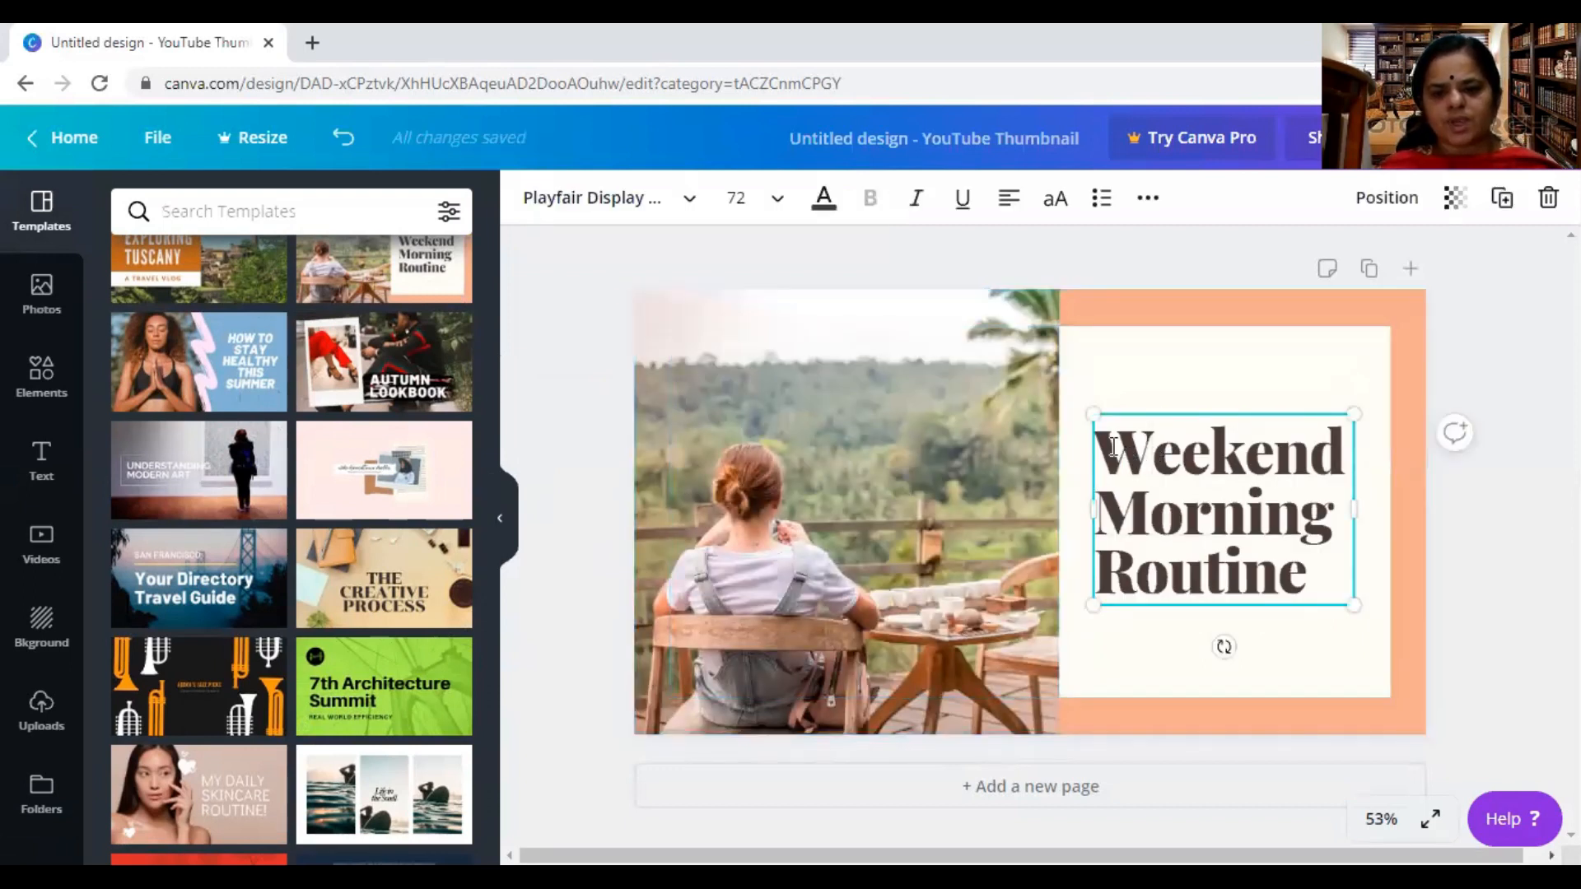
left_click_drag(1113, 445, 1334, 613)
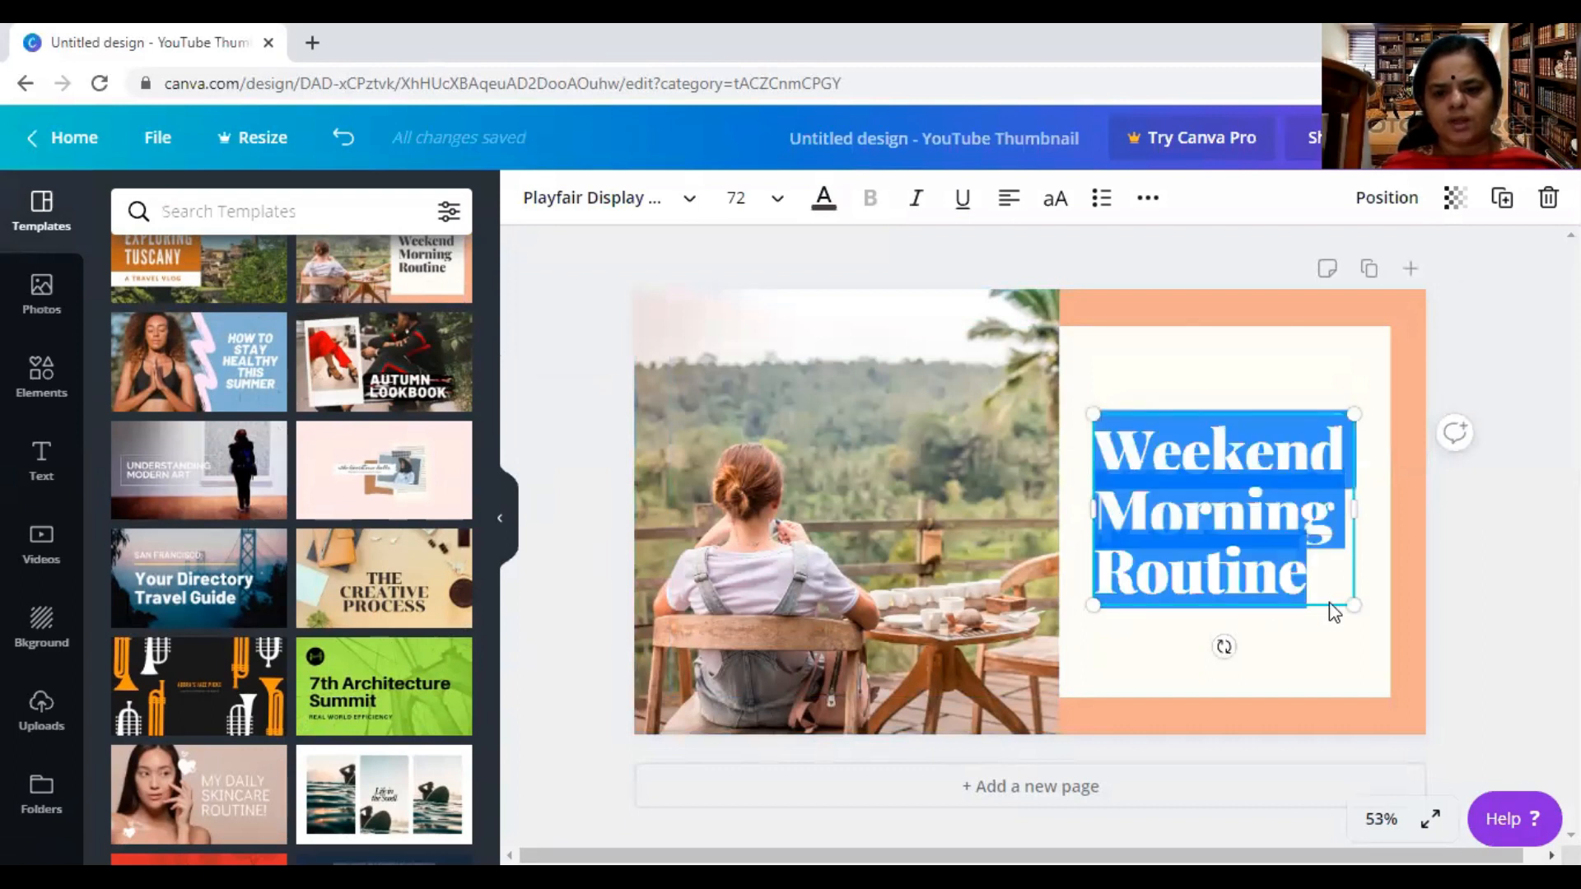
key("BackSpace")
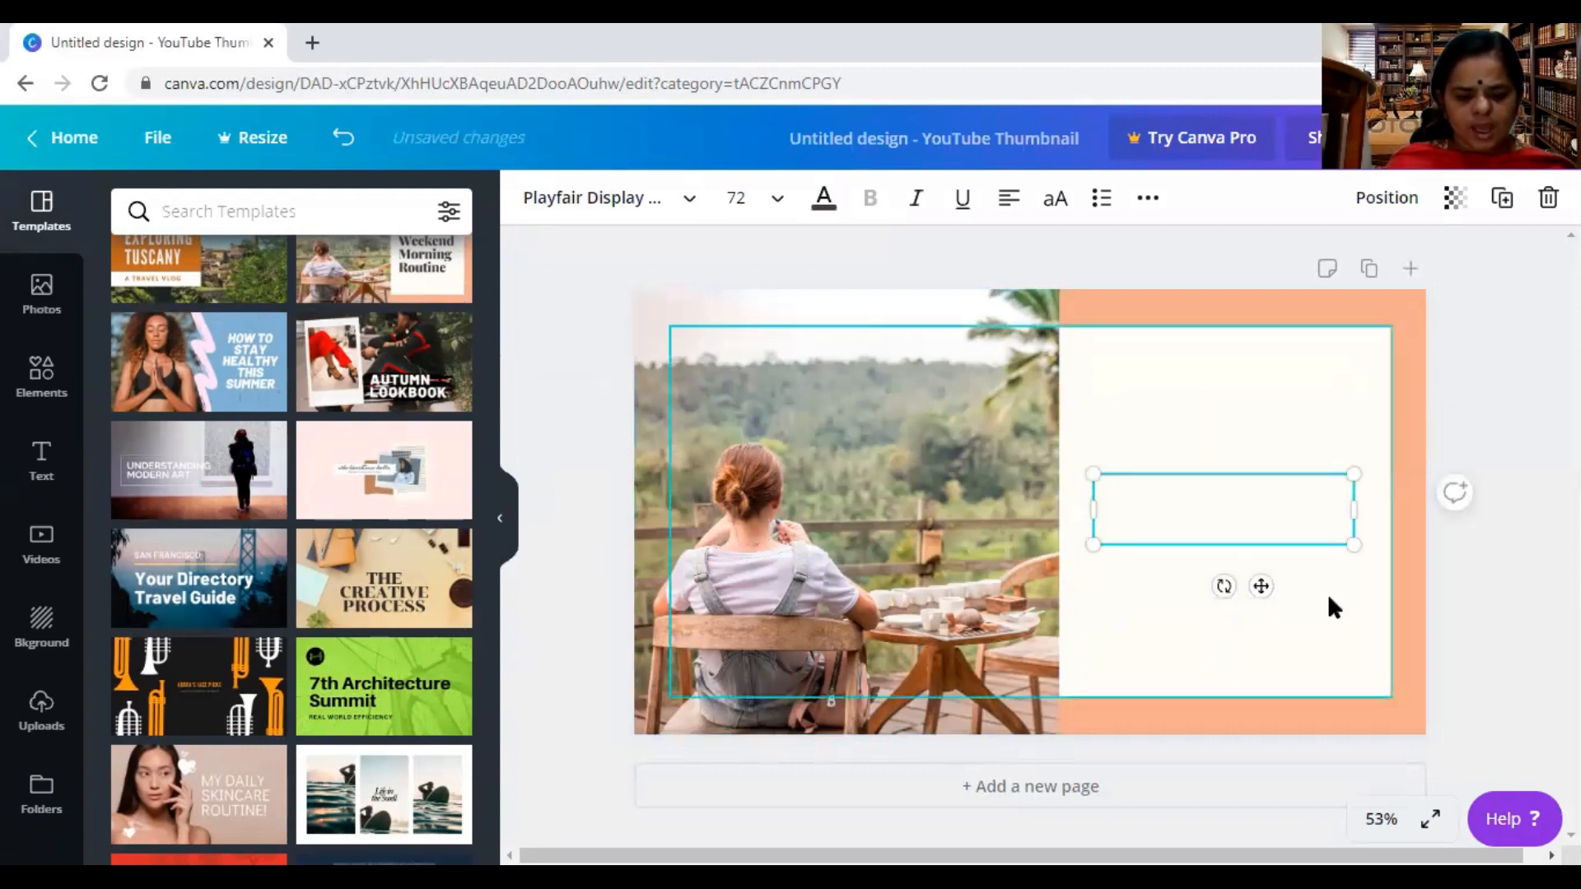
type("How")
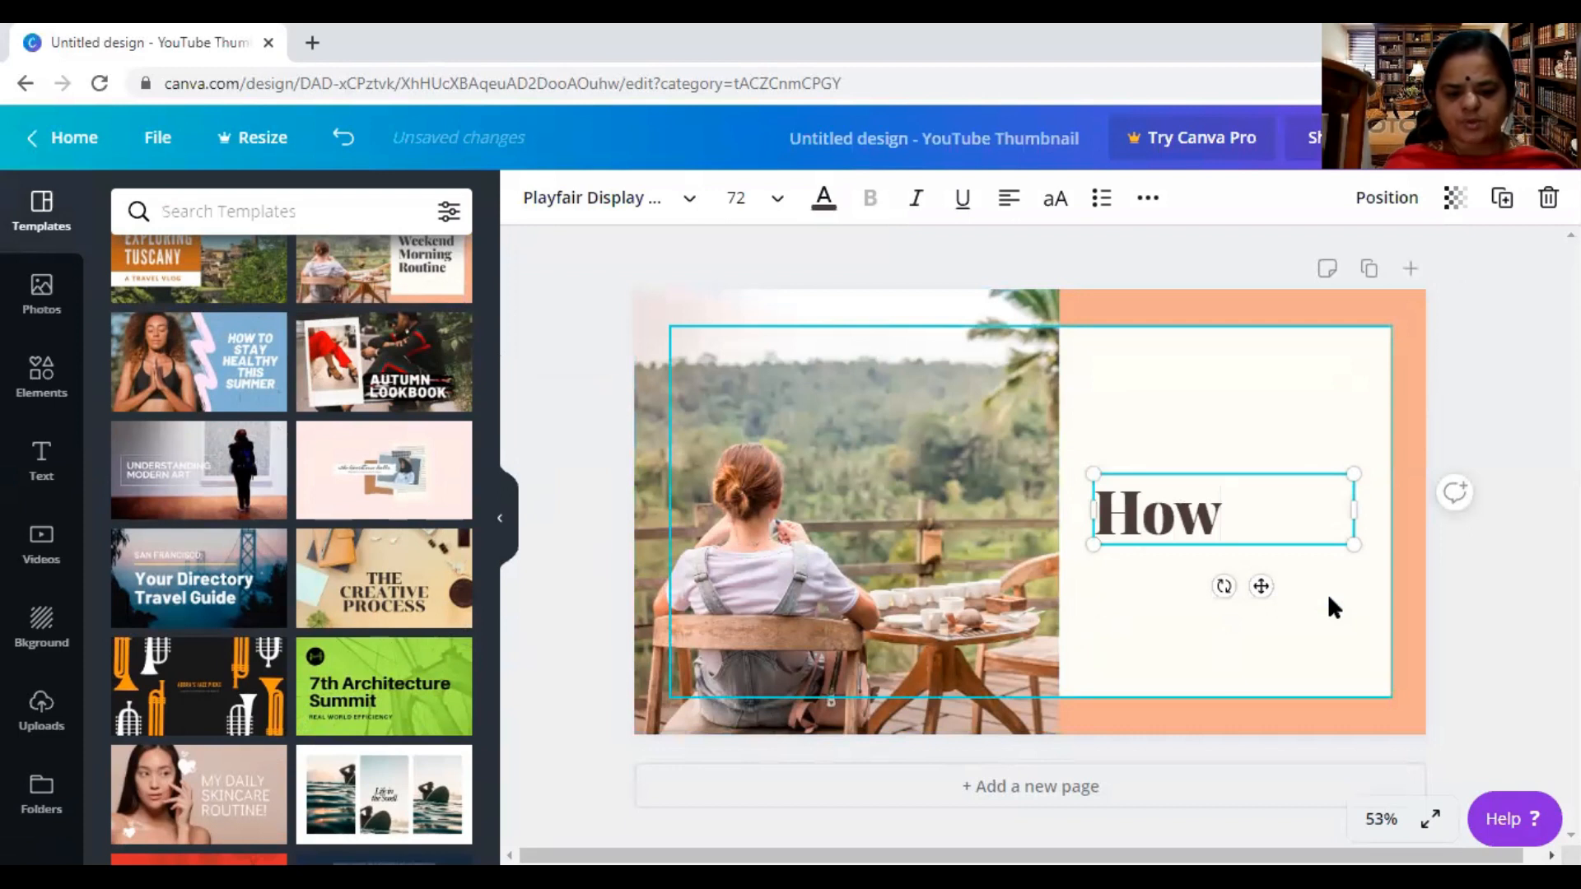
type(" to")
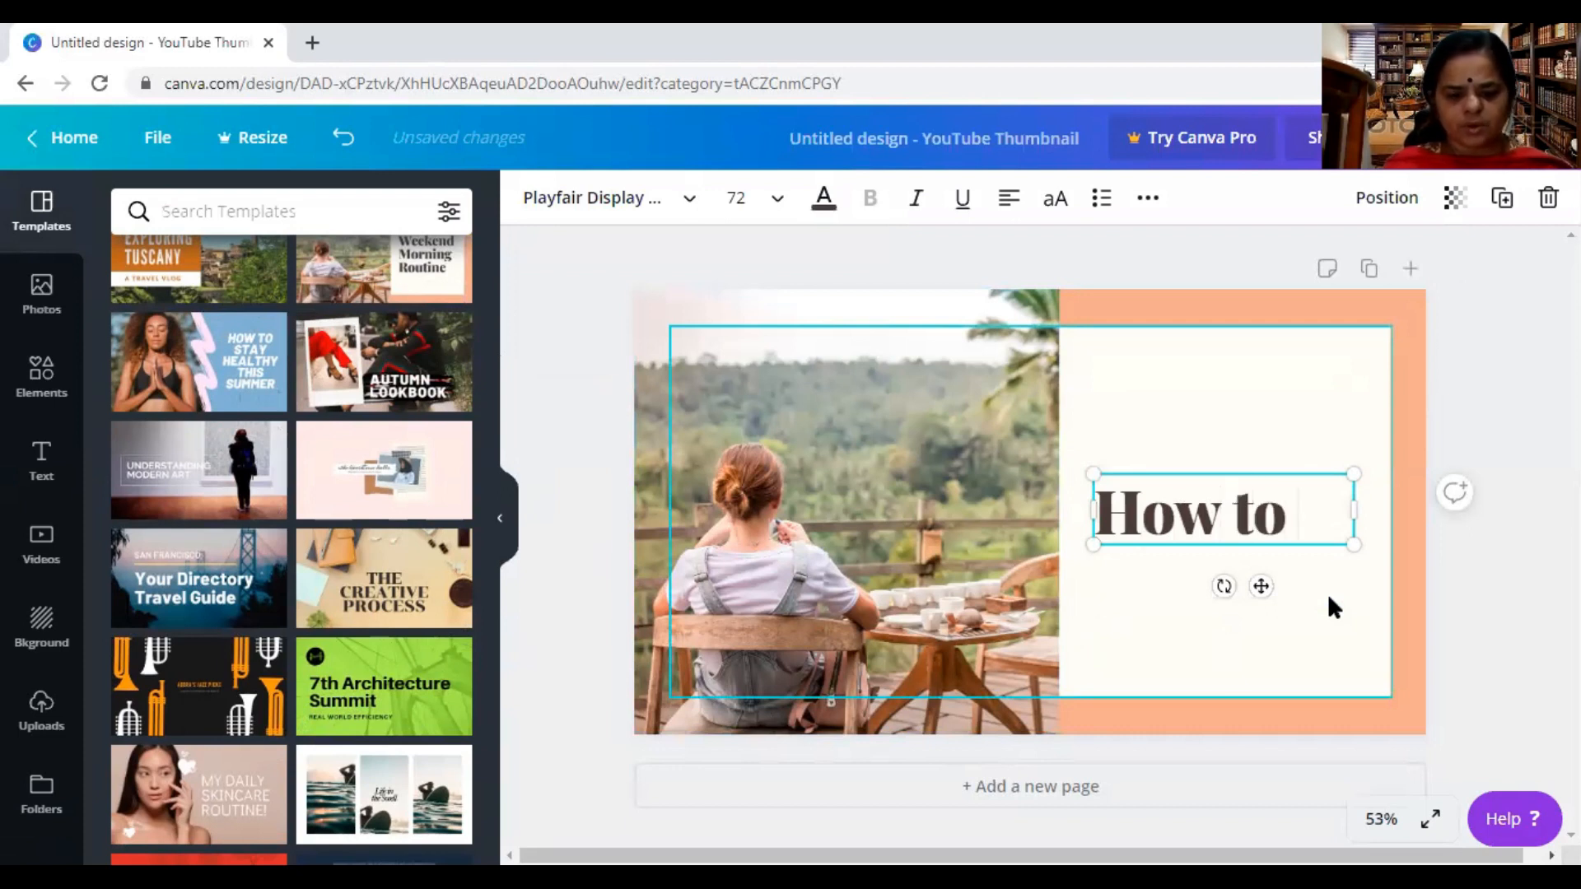
type(" Use Canva fo")
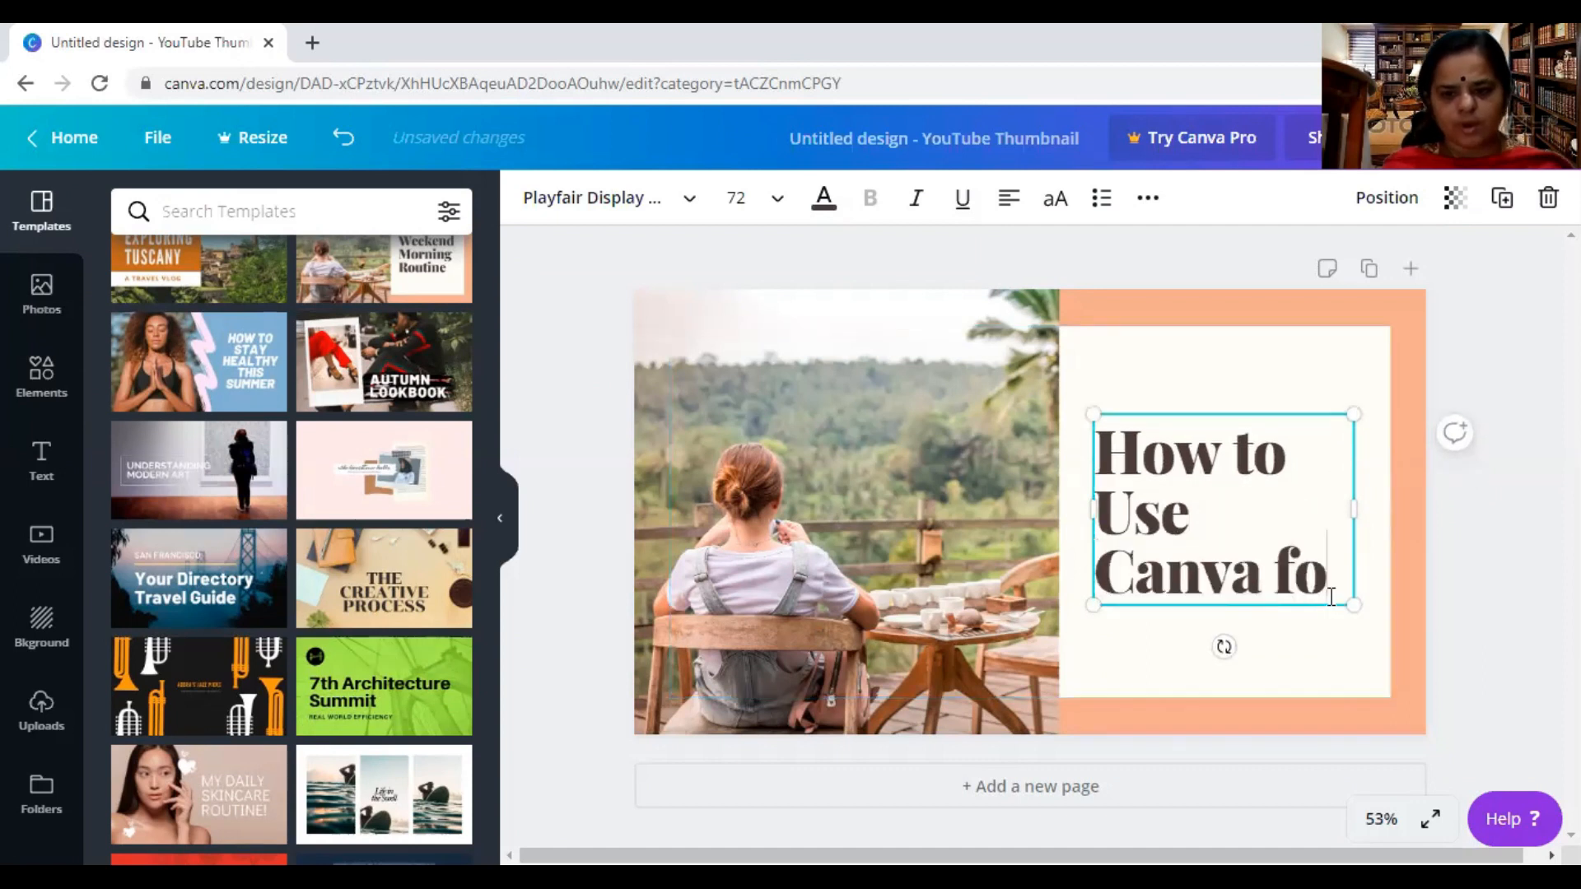
type("r creati")
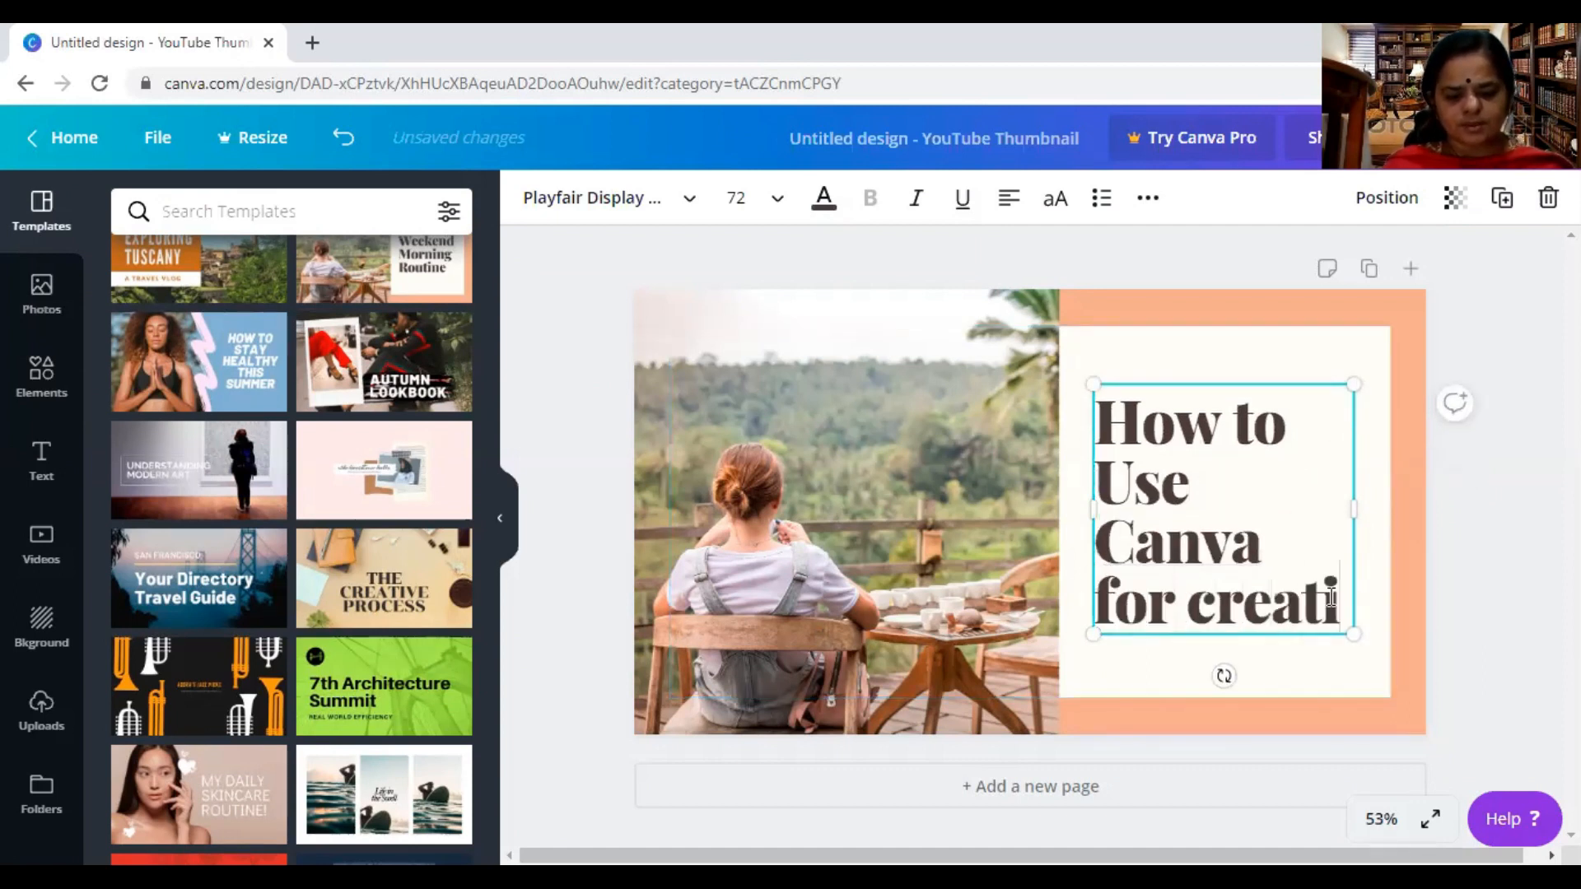
type("ng Thu")
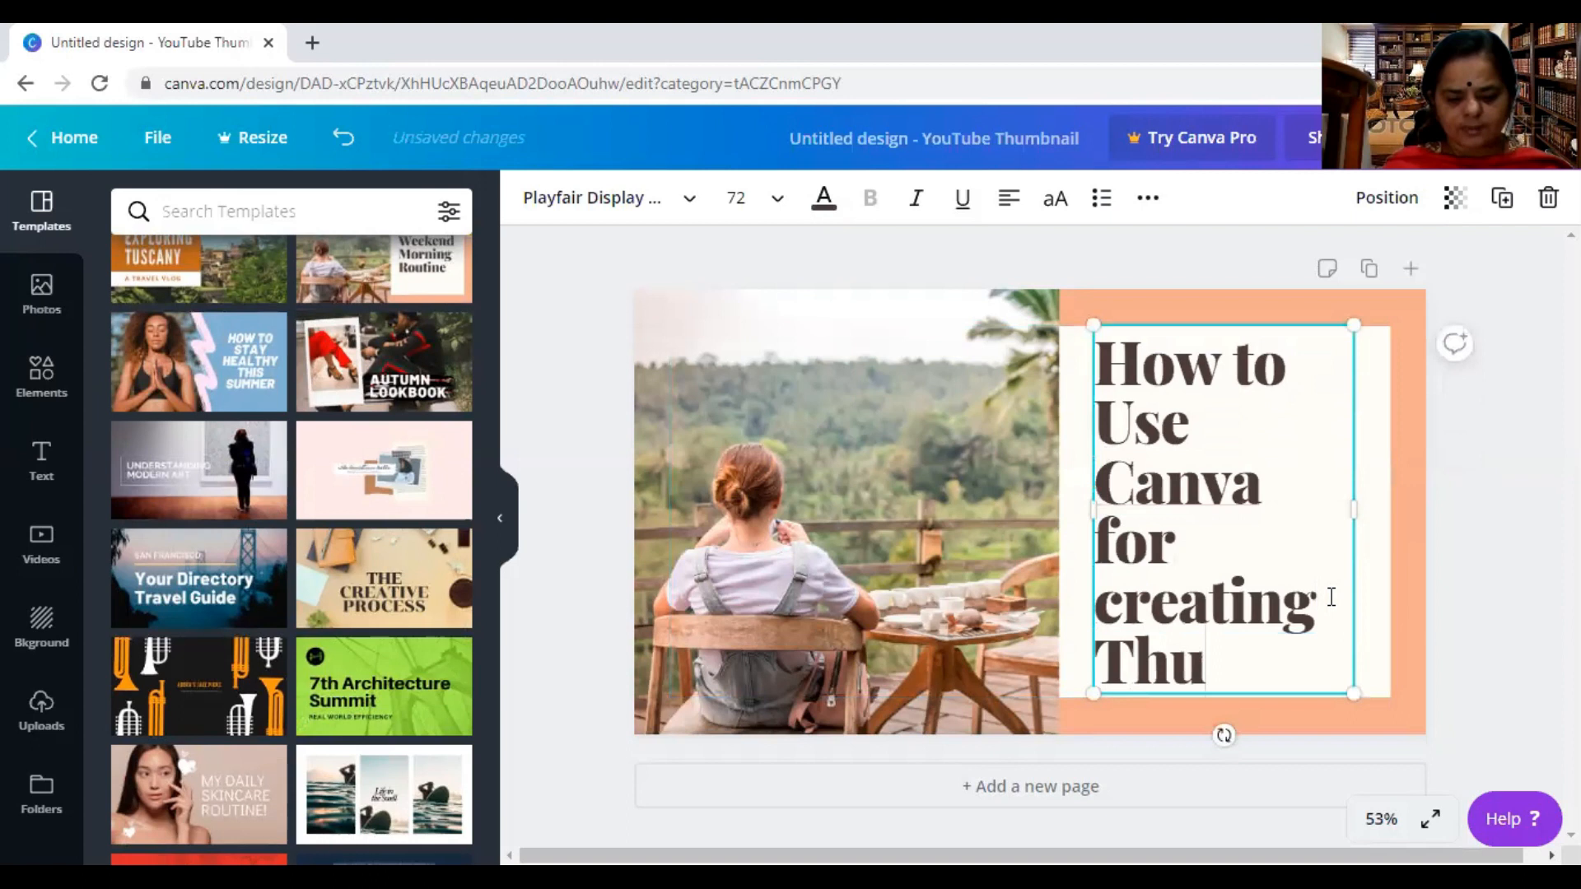
type("mbnail")
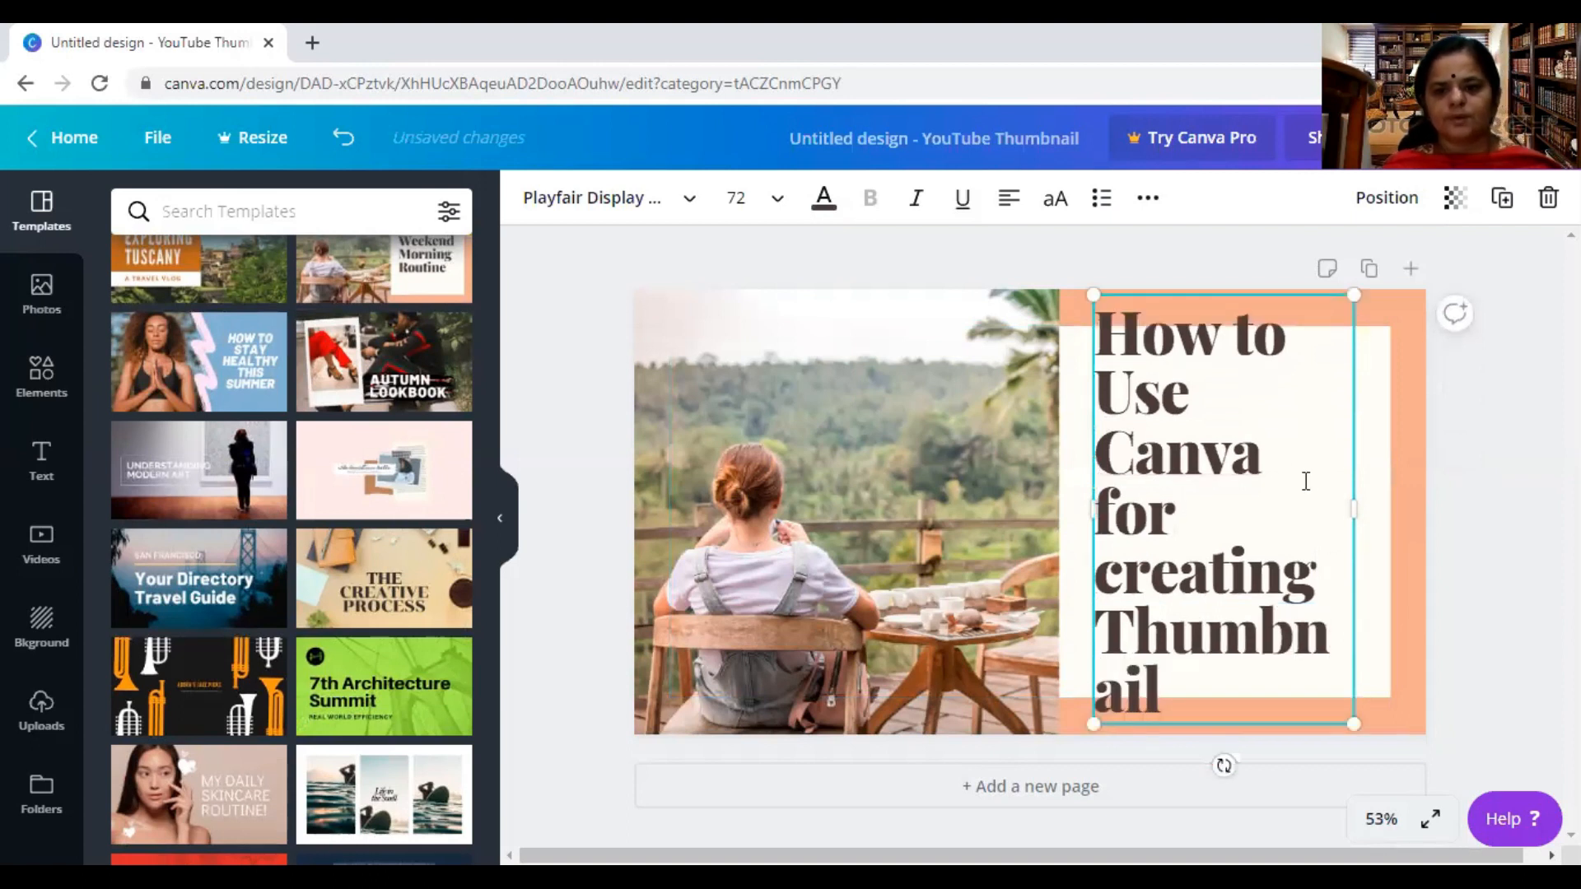
Step: Set the heading's font size to 56 and its font to Aileron Regular
left_click_drag(1108, 344, 1276, 699)
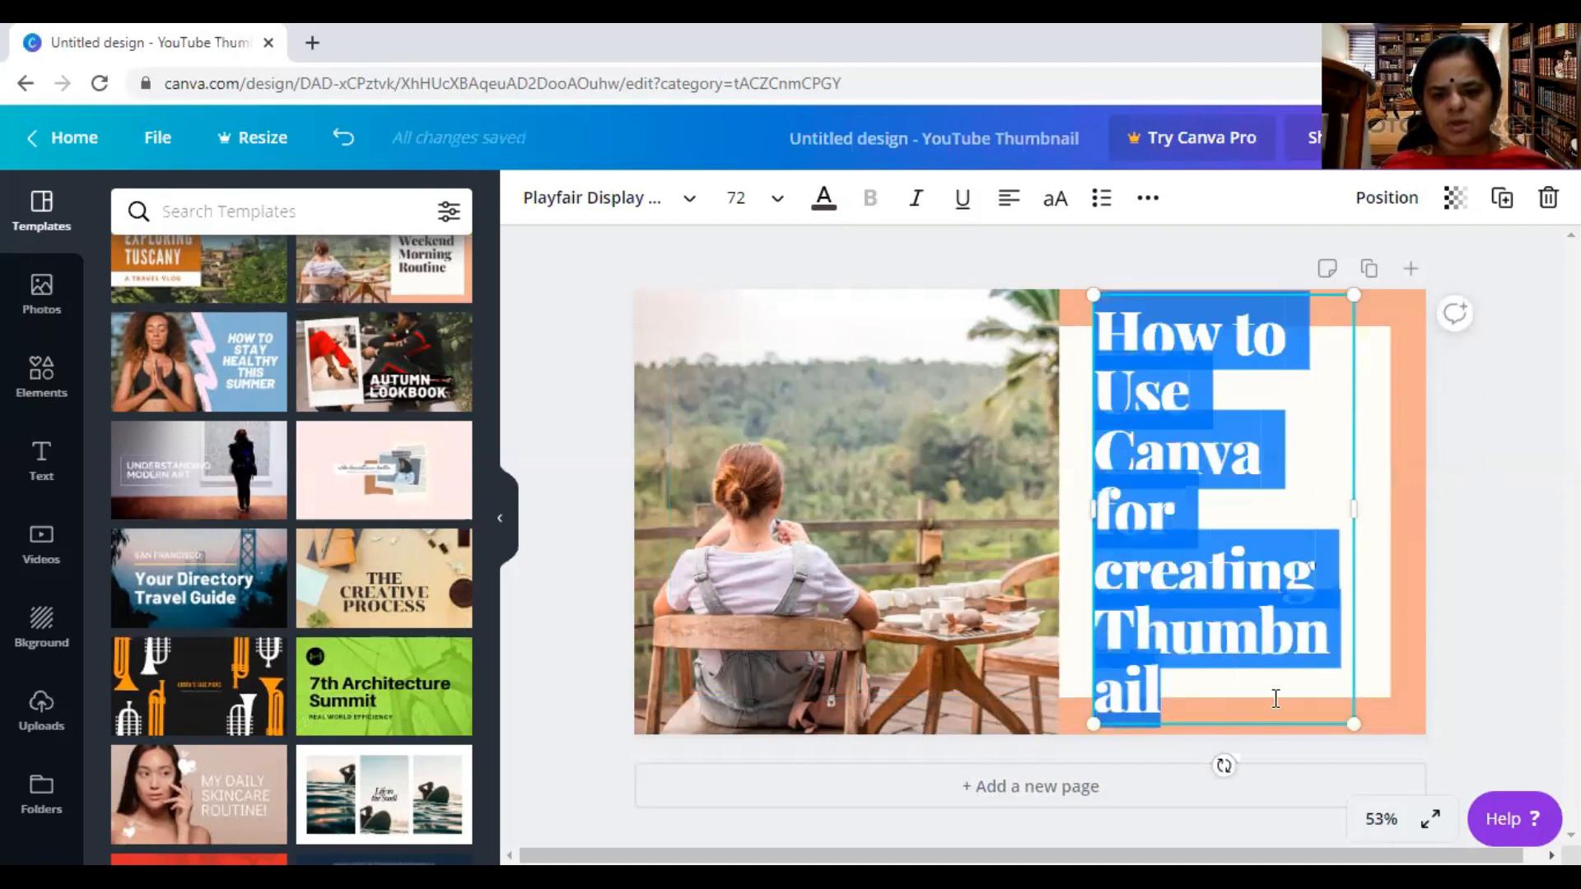
left_click(783, 211)
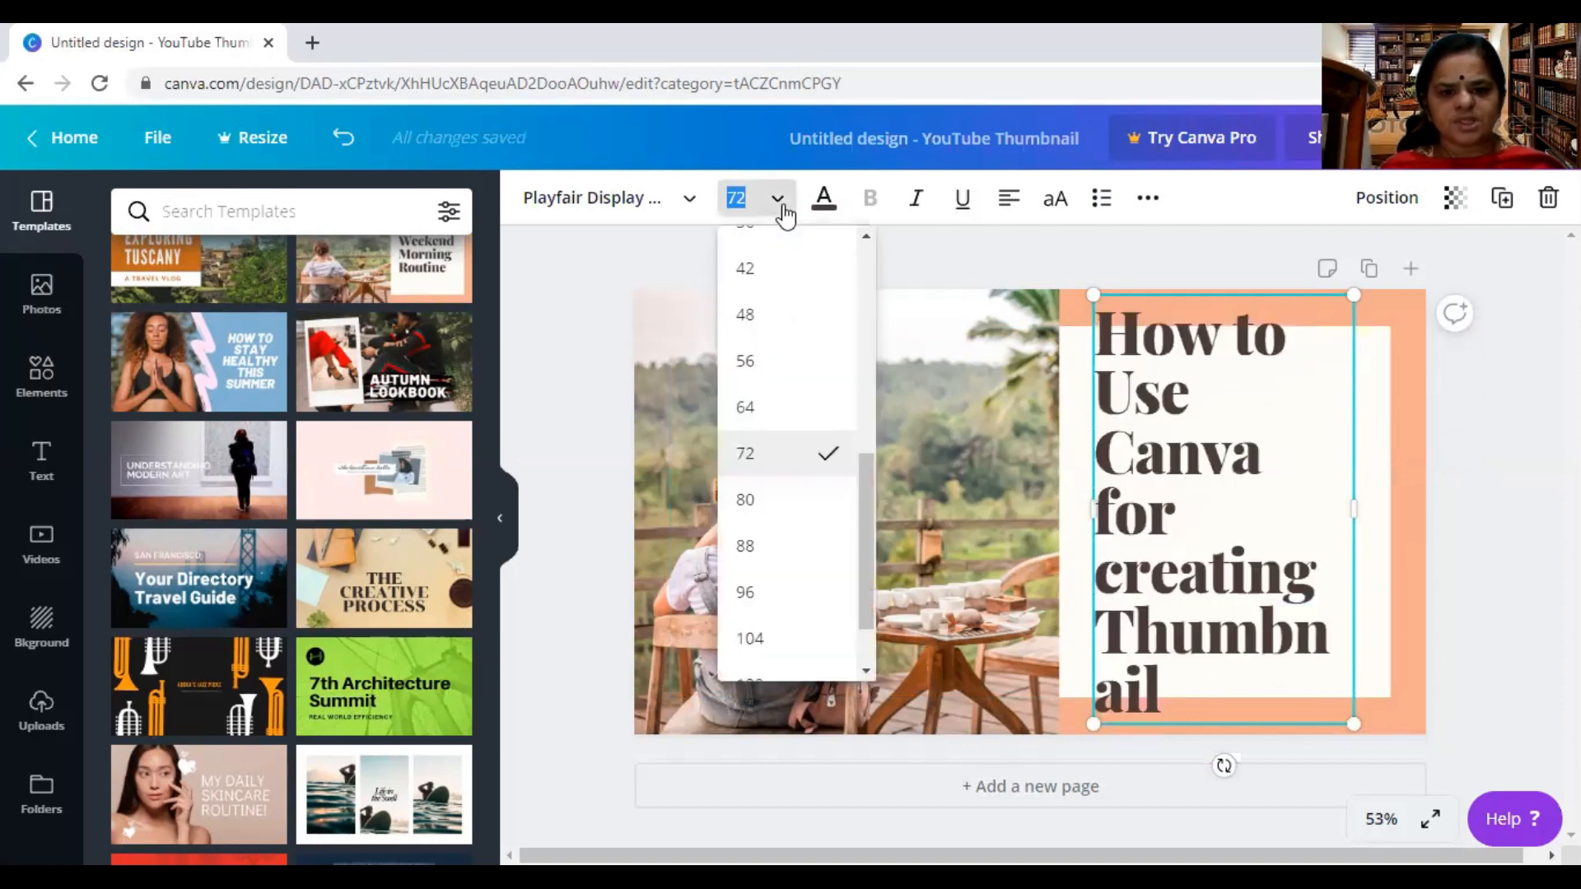
left_click(775, 377)
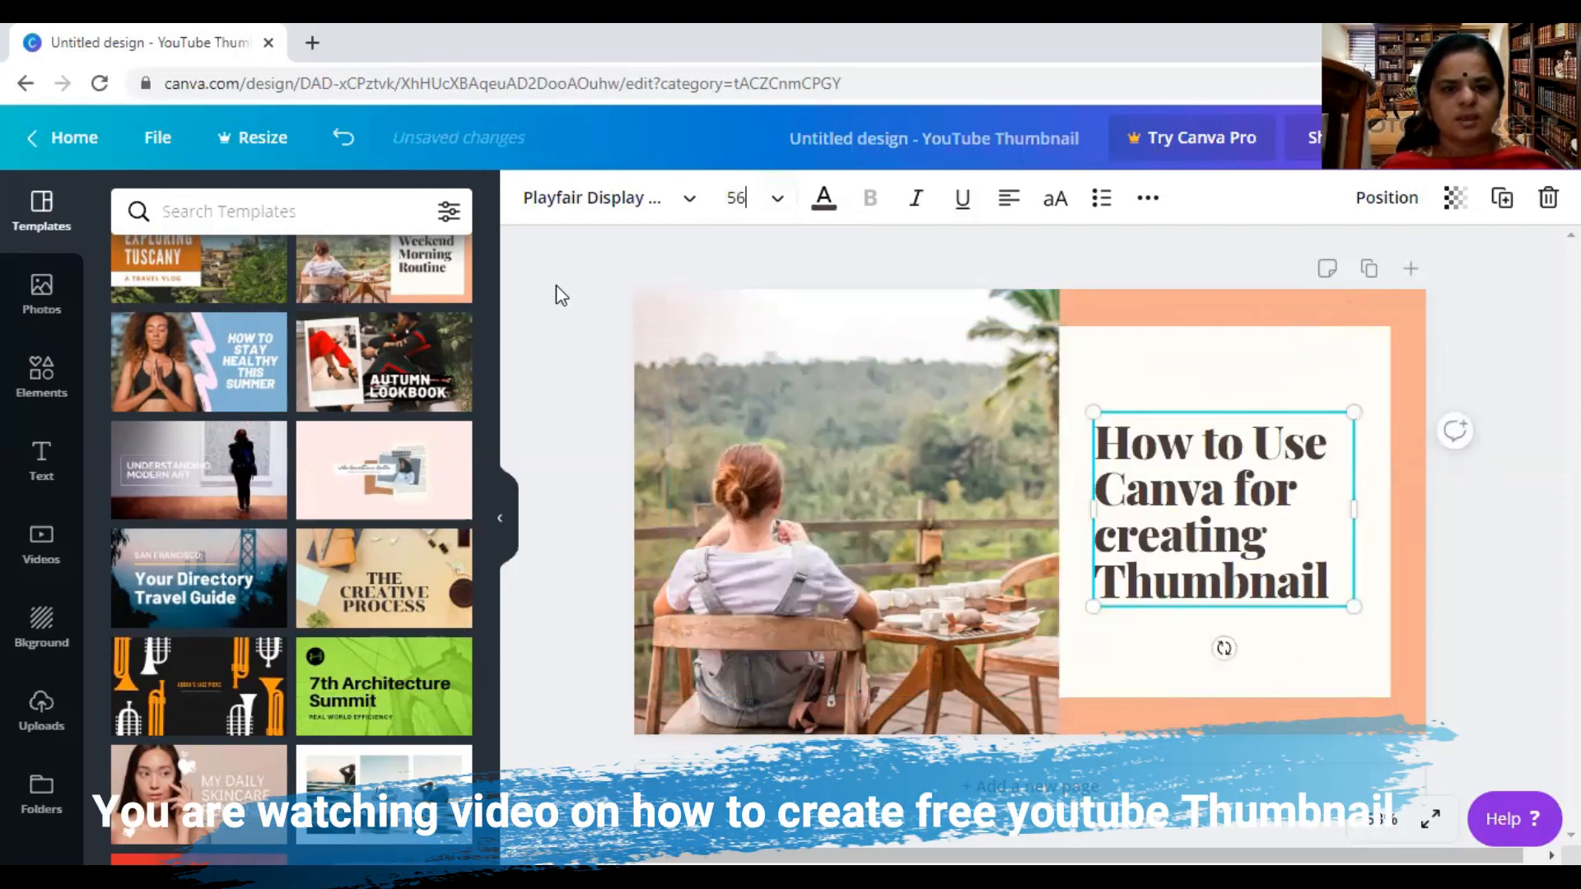
left_click(677, 209)
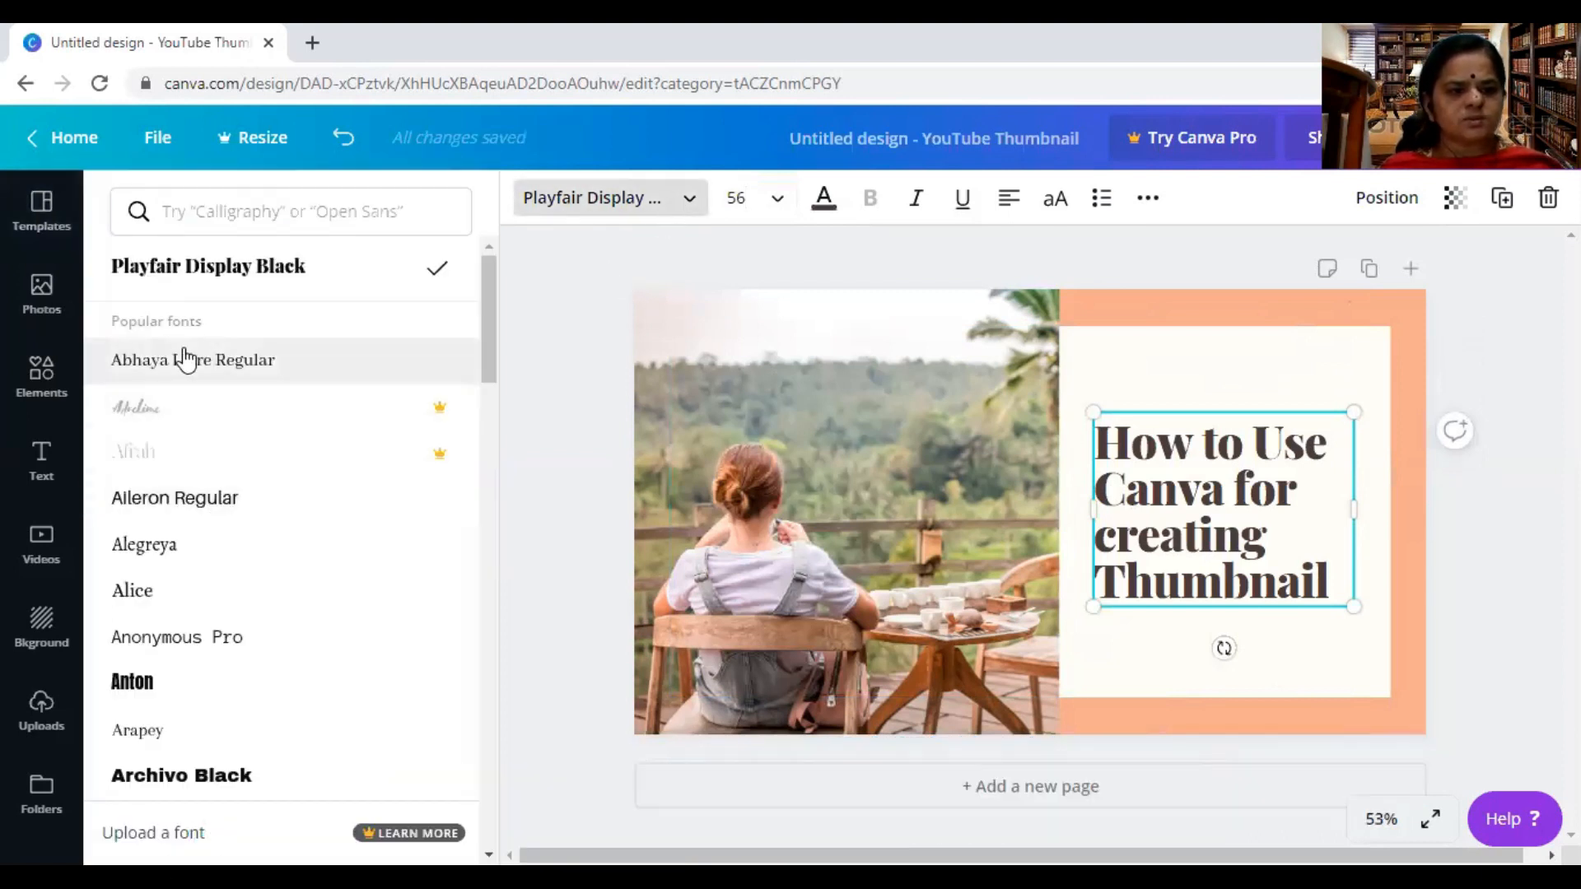
left_click(187, 359)
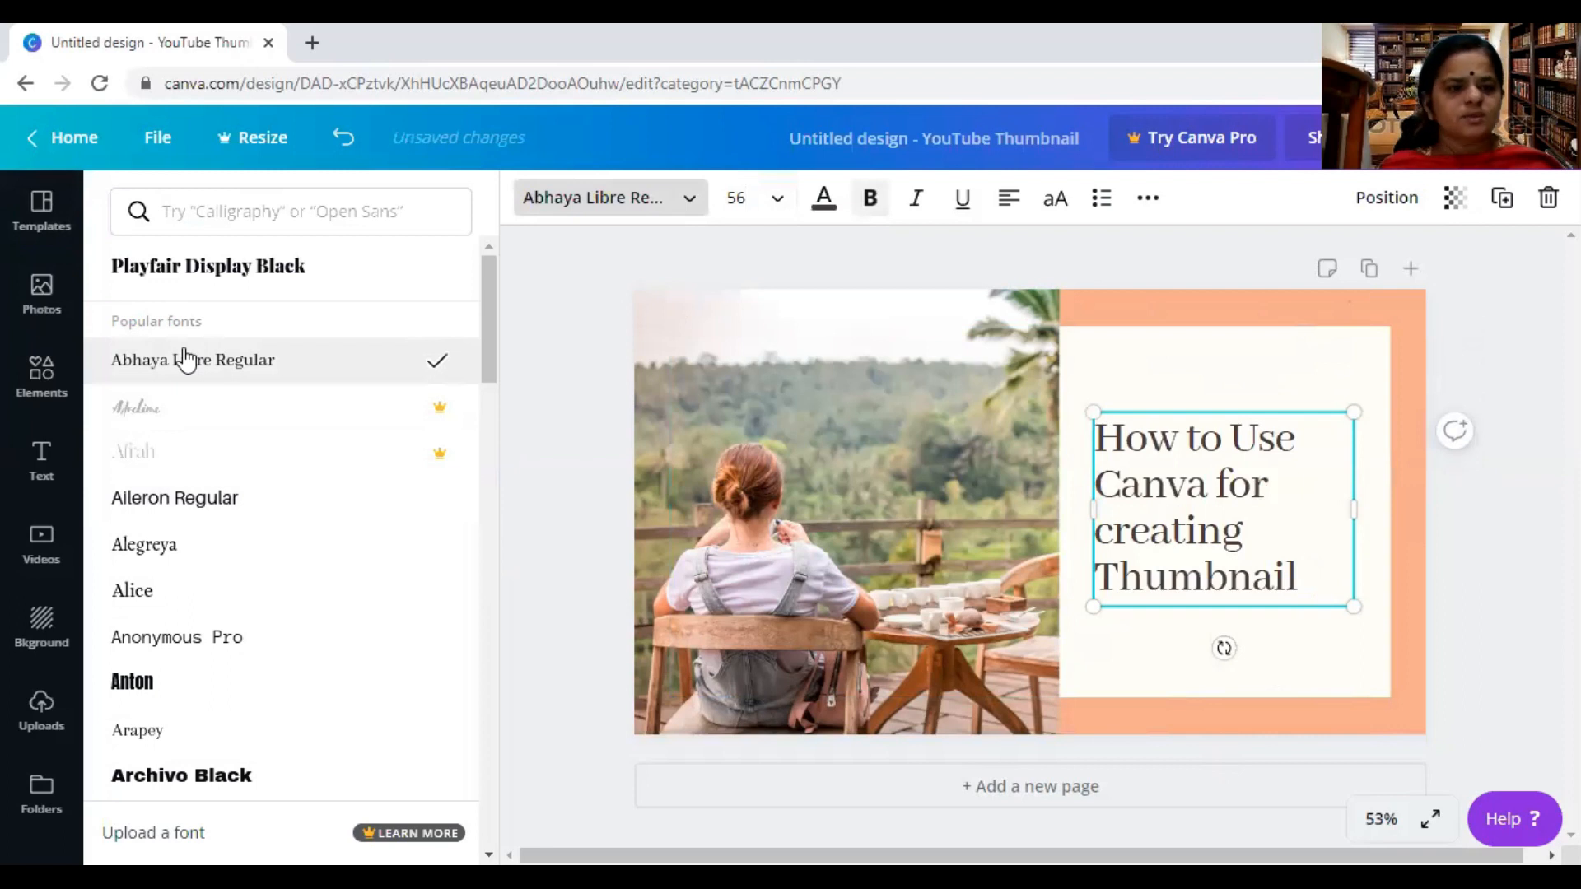
left_click(186, 501)
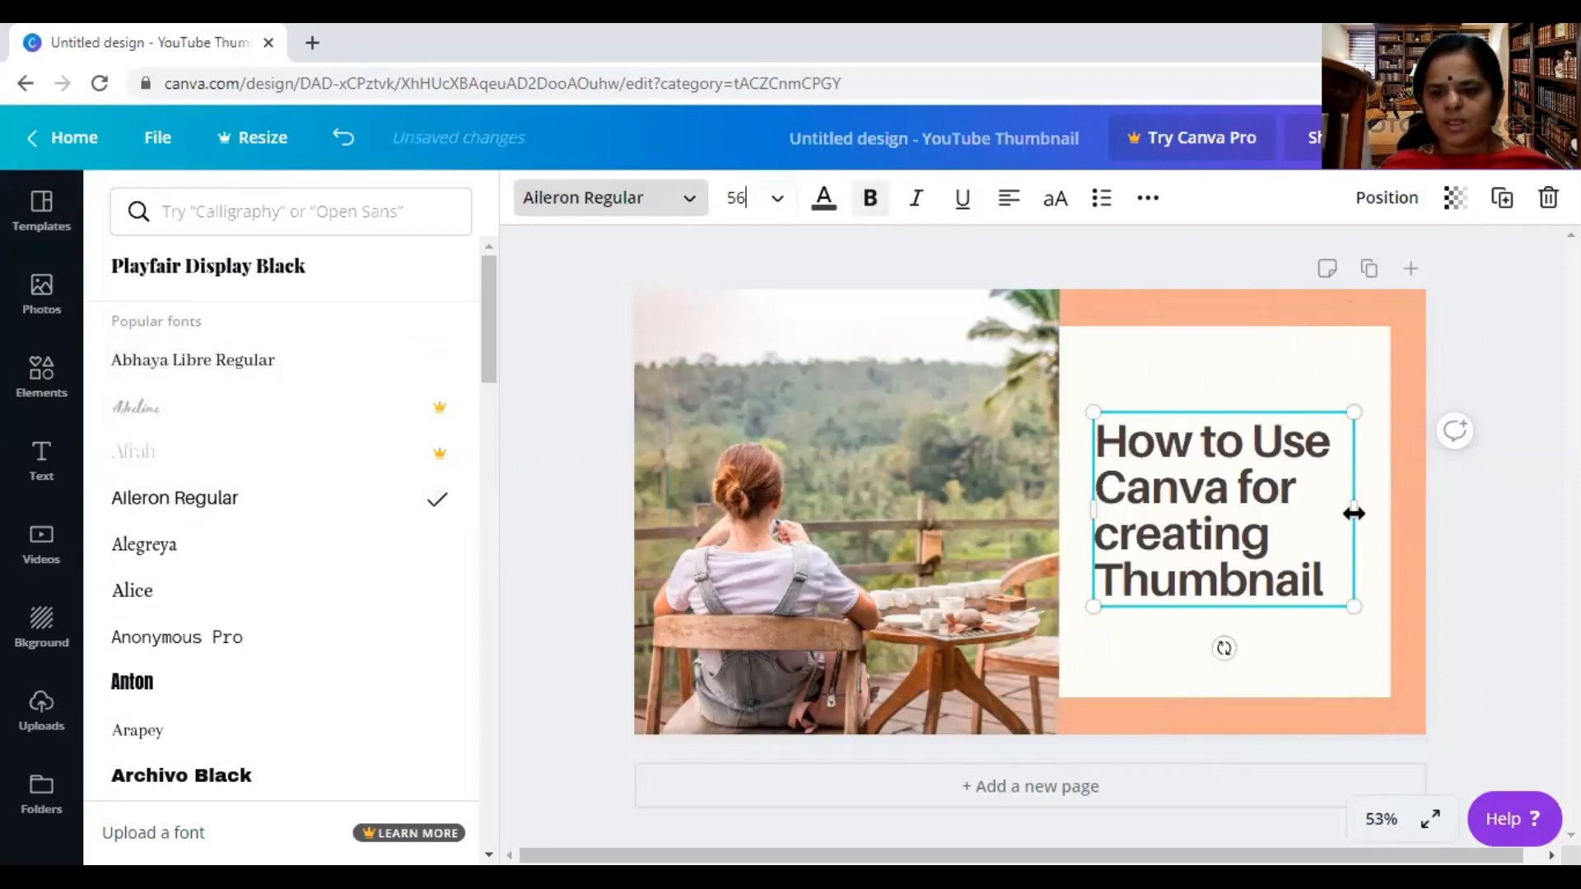
Step: Widen the heading's text box on both sides to nearly fill the cream panel's width and centre-align its text
left_click_drag(1355, 513, 1392, 511)
mouse_move(1092, 512)
left_mouse_down()
mouse_move(1021, 508)
mouse_move(1077, 510)
left_mouse_up()
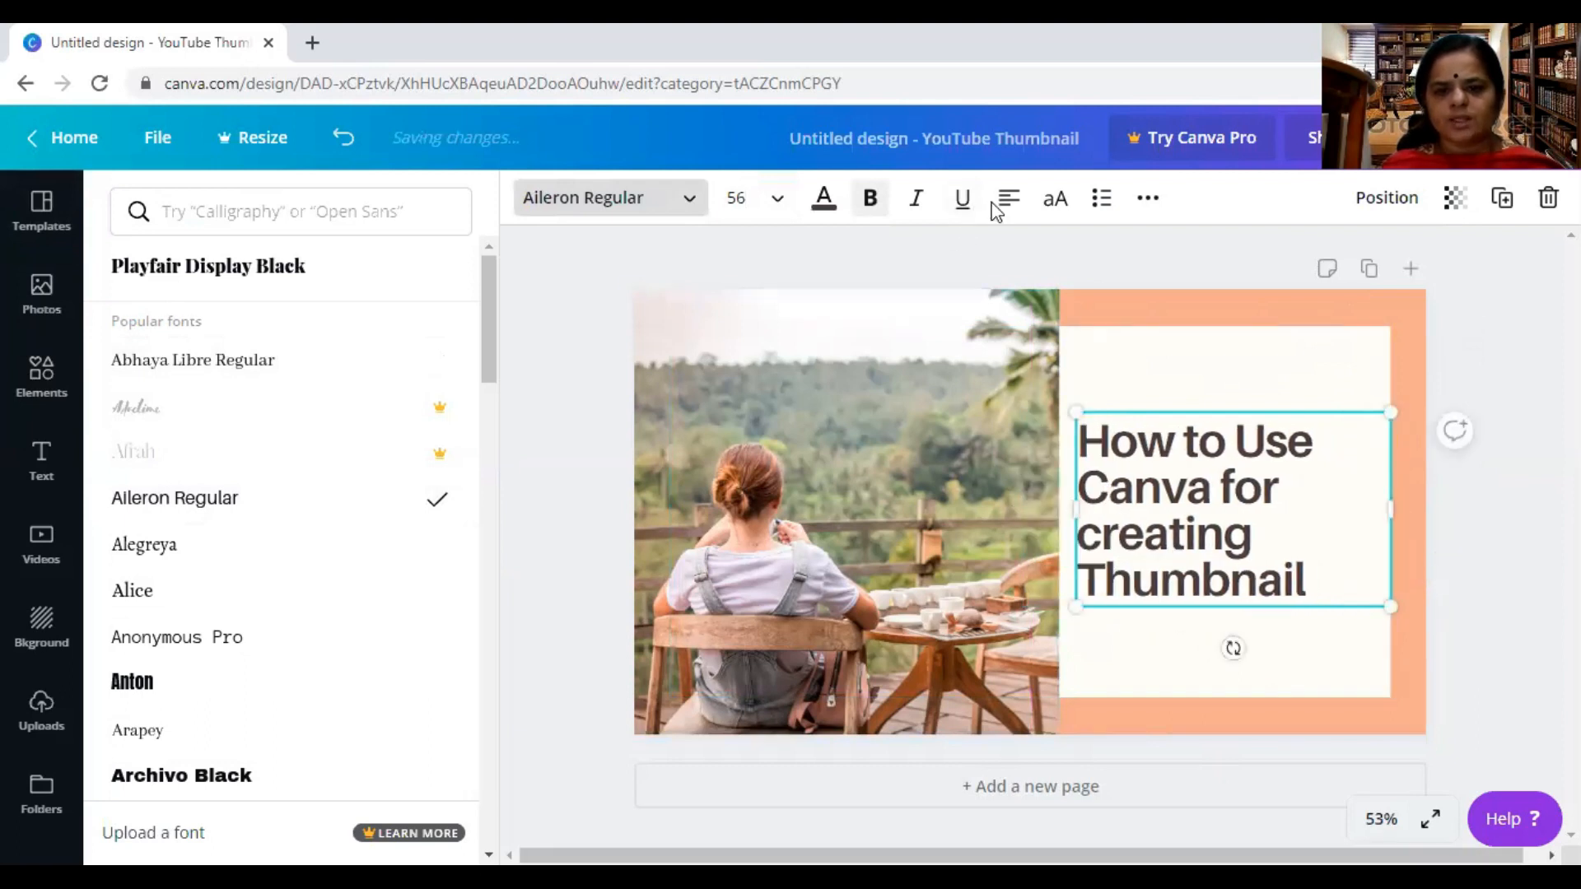
left_click(995, 211)
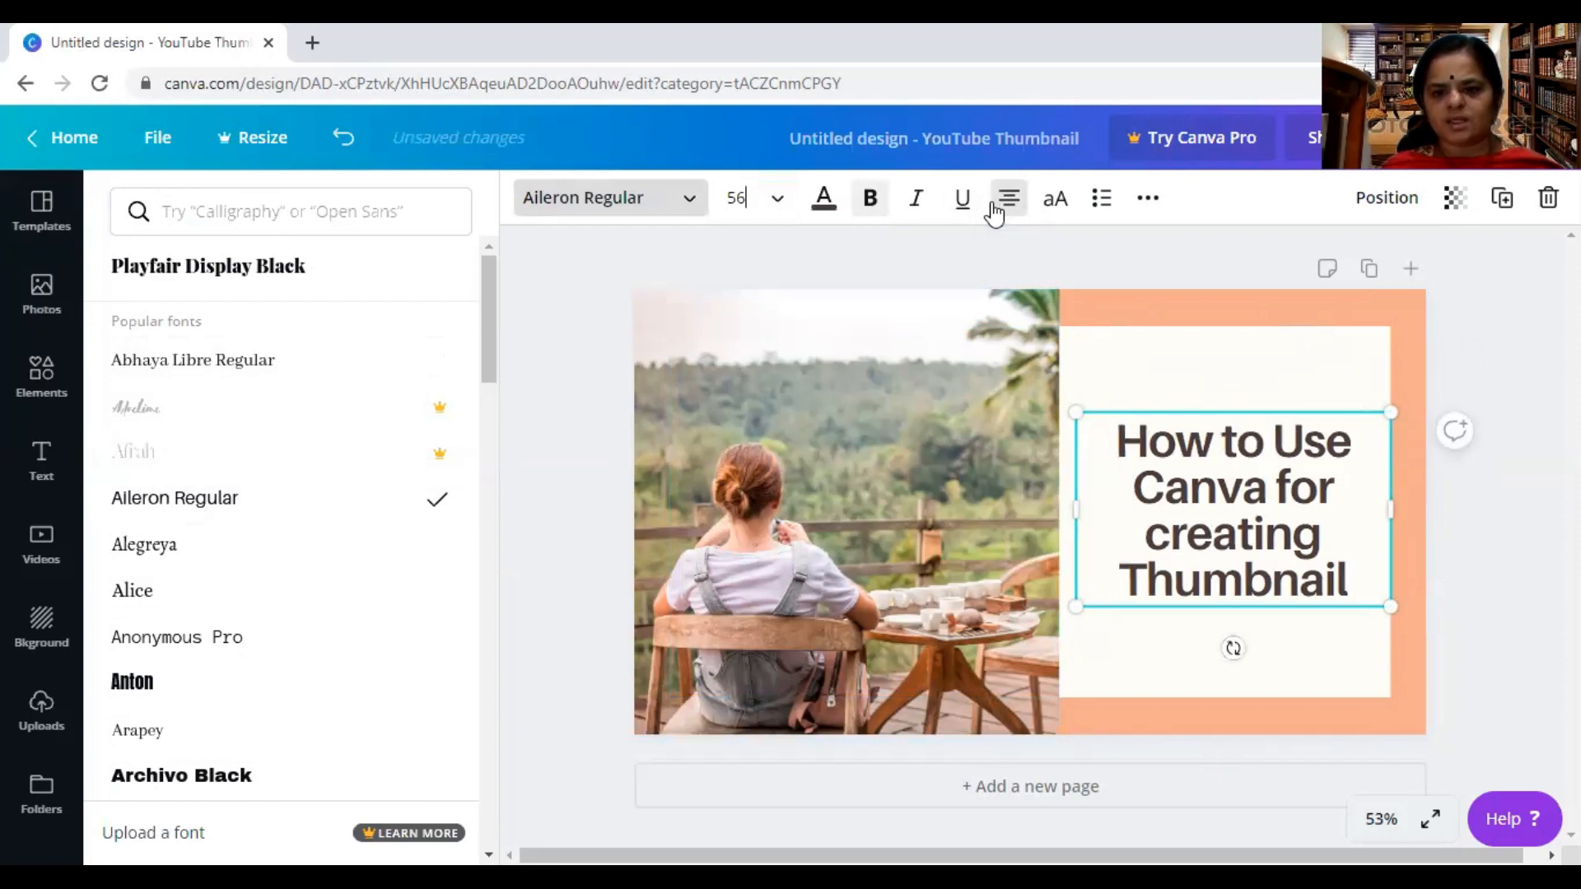
left_click(995, 211)
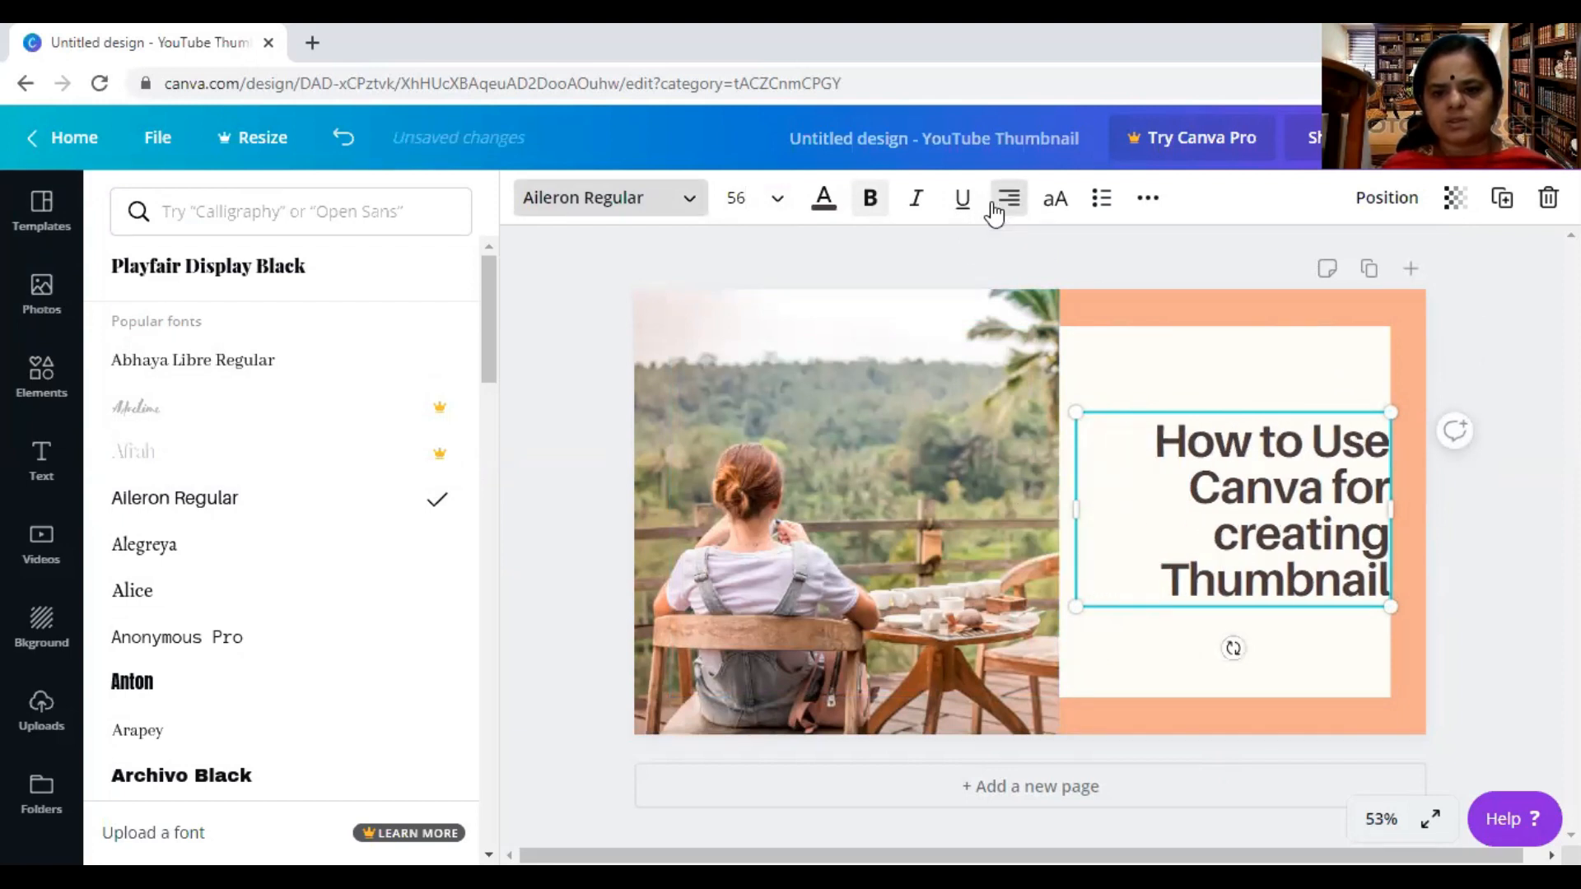
left_click(995, 211)
left_click(995, 211)
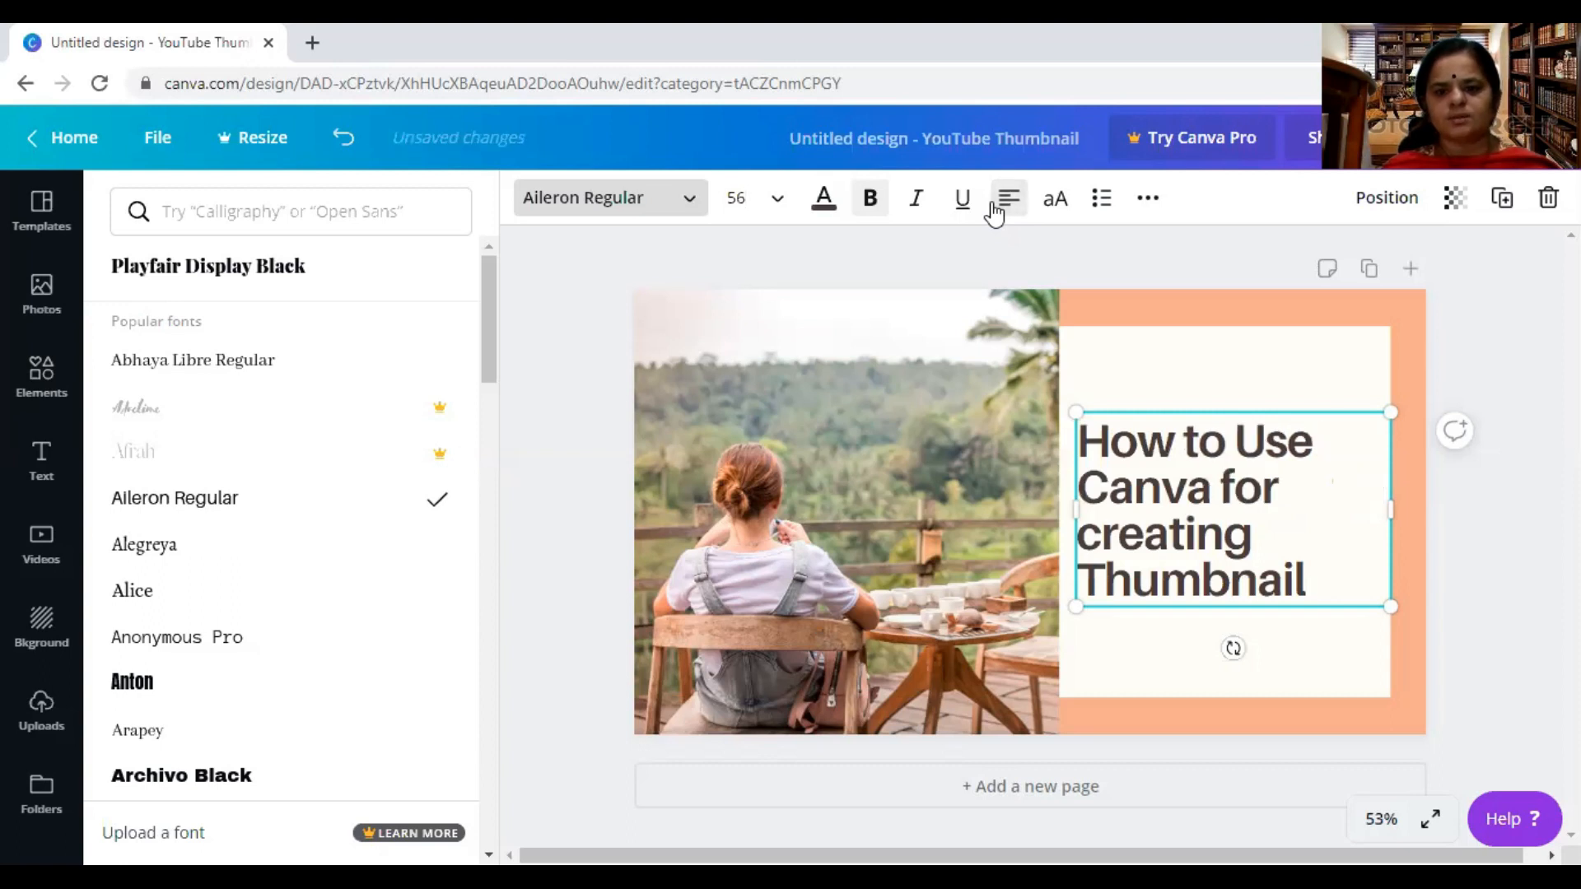
left_click(995, 210)
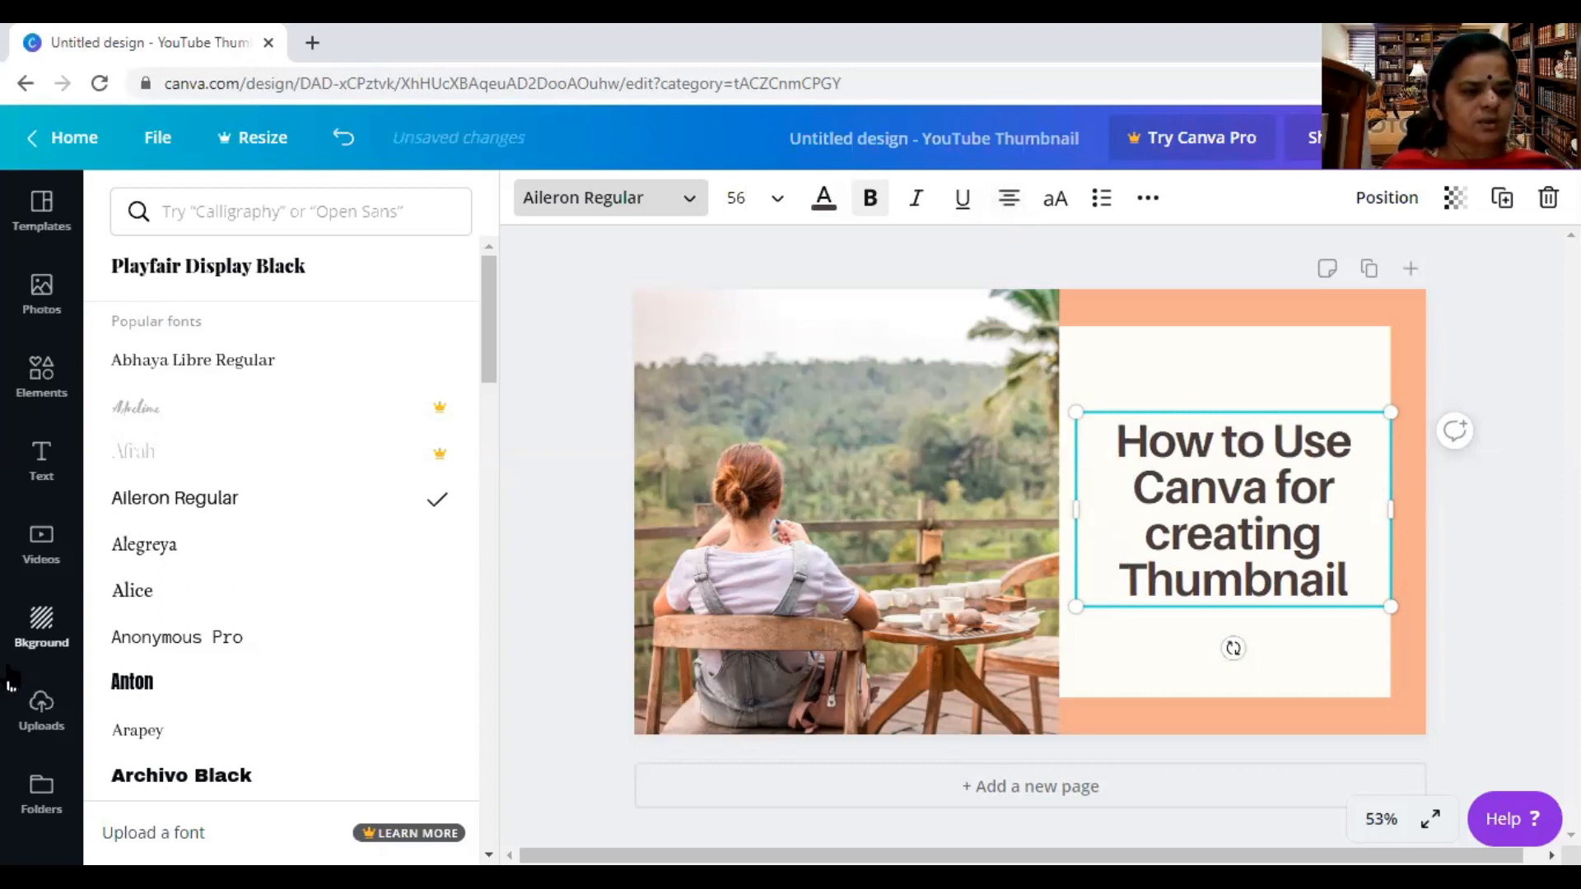
Step: Start uploading an image of your own and open the images folder on the Desktop
left_click(932, 461)
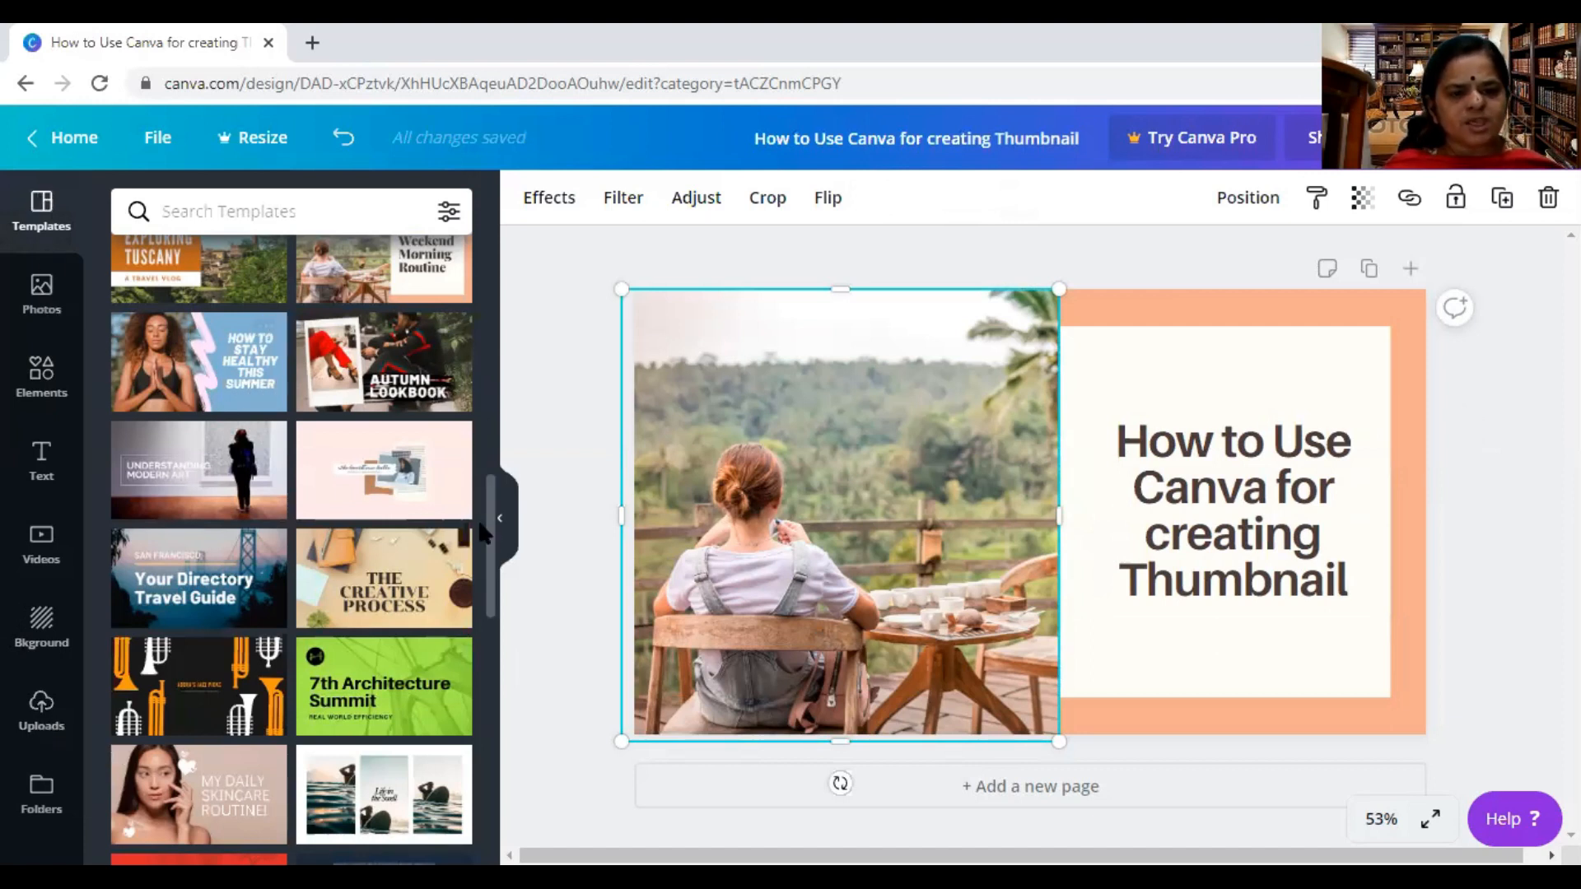
left_click(62, 294)
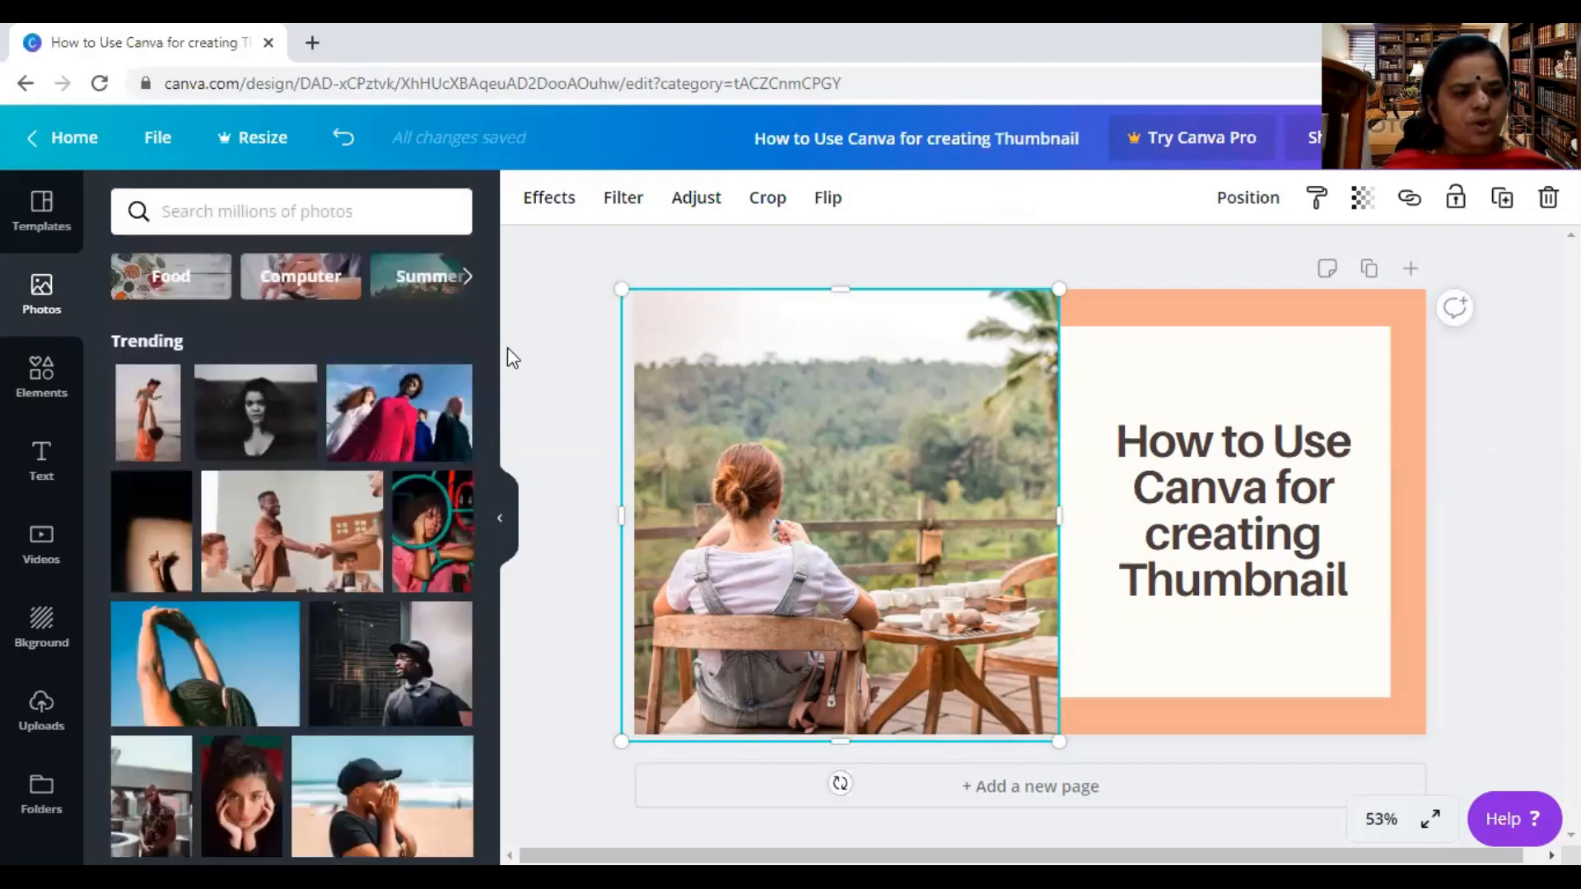
left_click(45, 706)
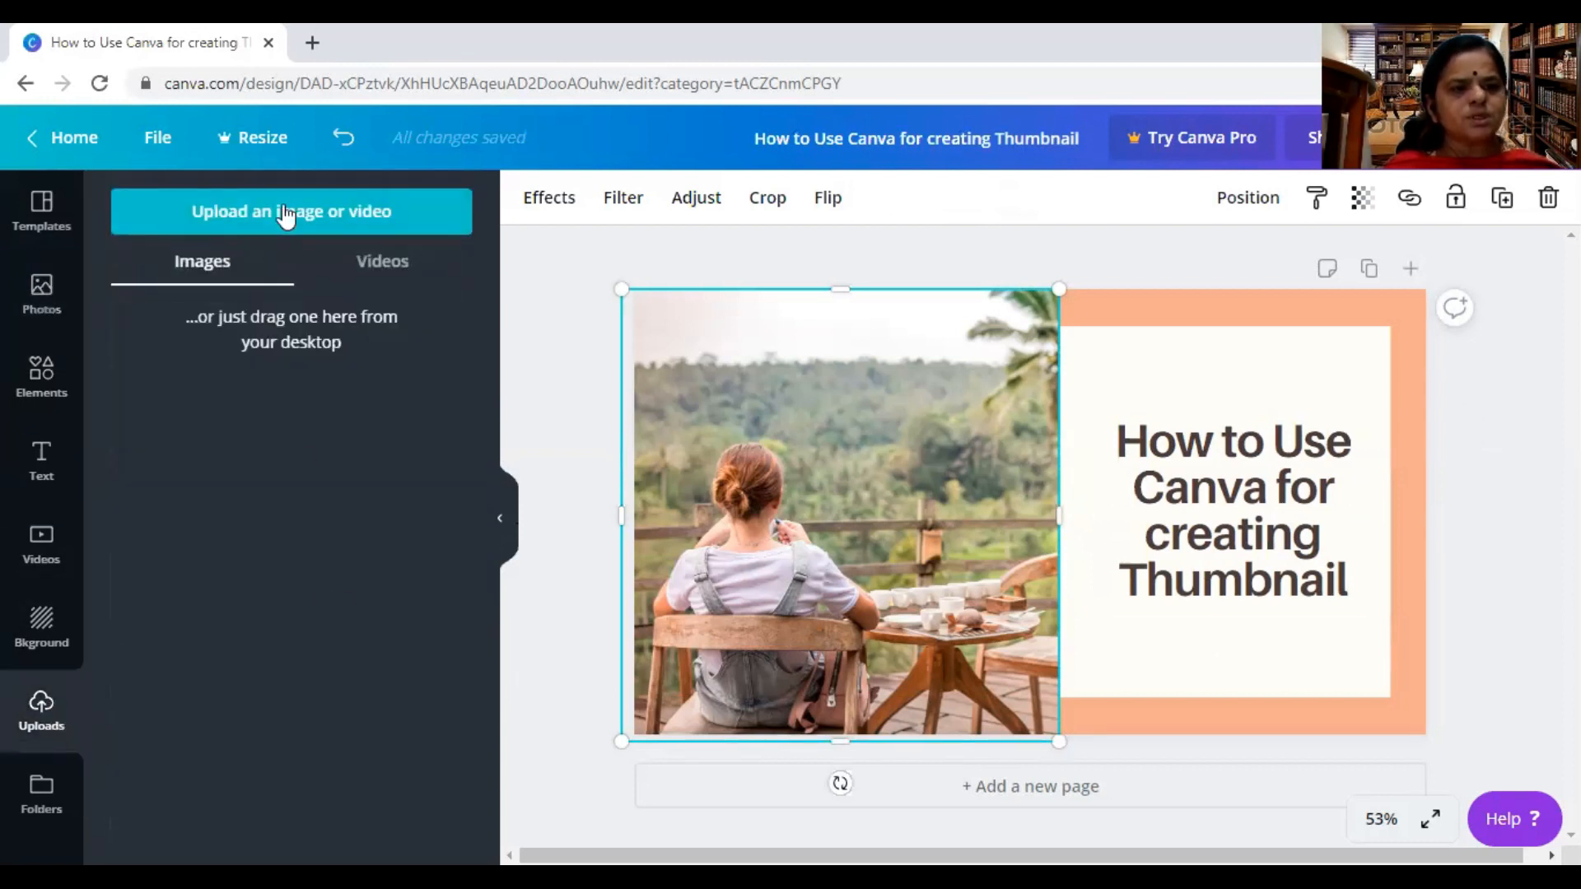
left_click(283, 210)
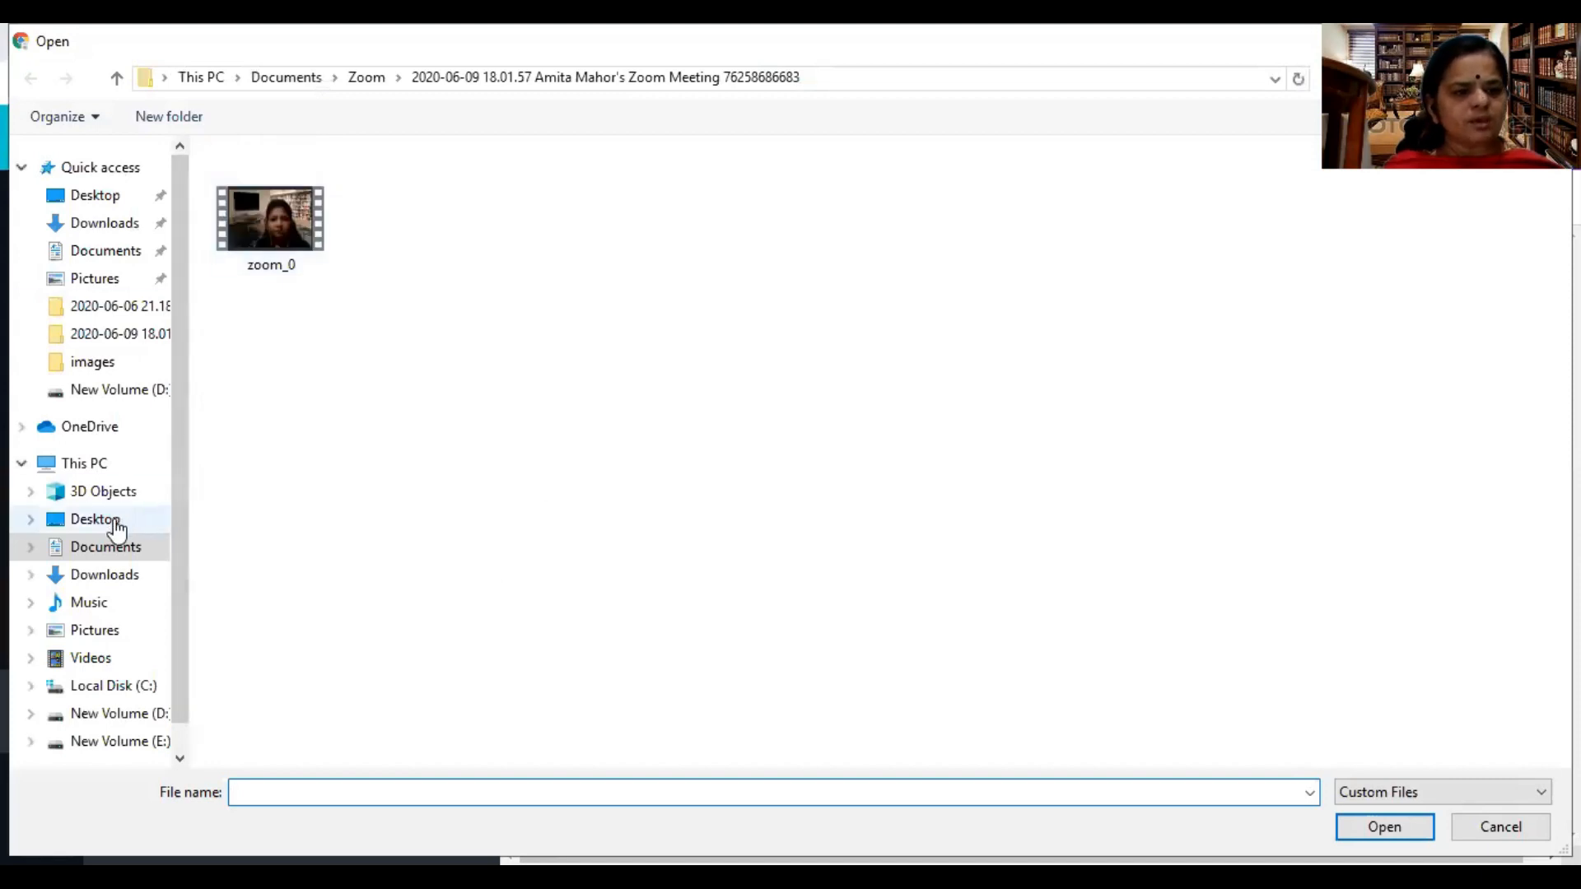
left_click(115, 520)
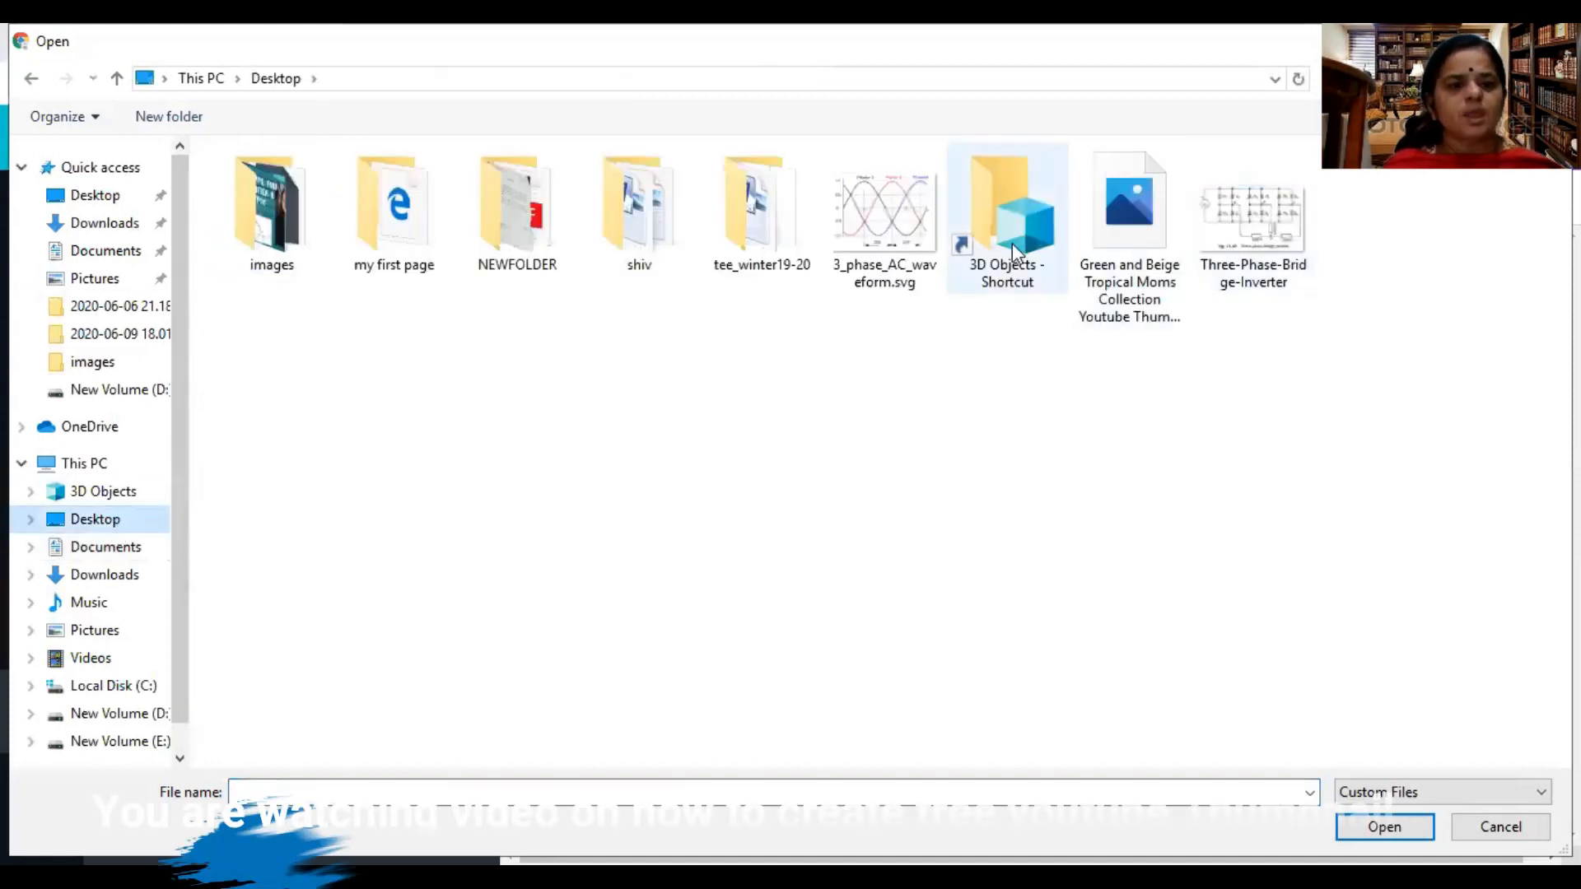
double_click(296, 245)
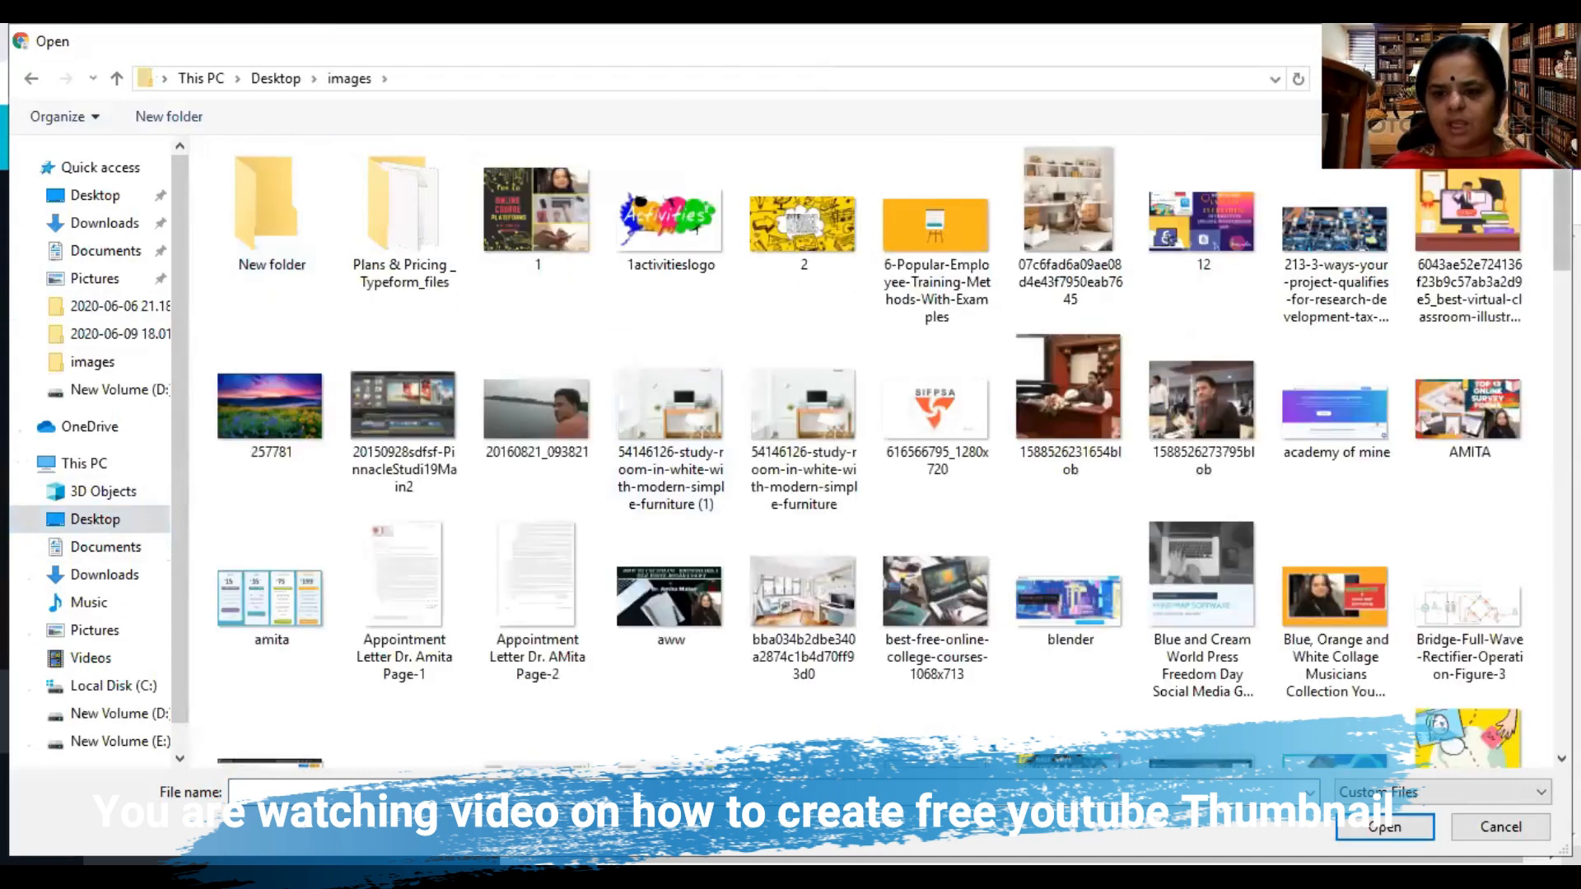
Step: Find the portrait file "me" in the images folder and upload it
scroll(873, 453, "down", 15)
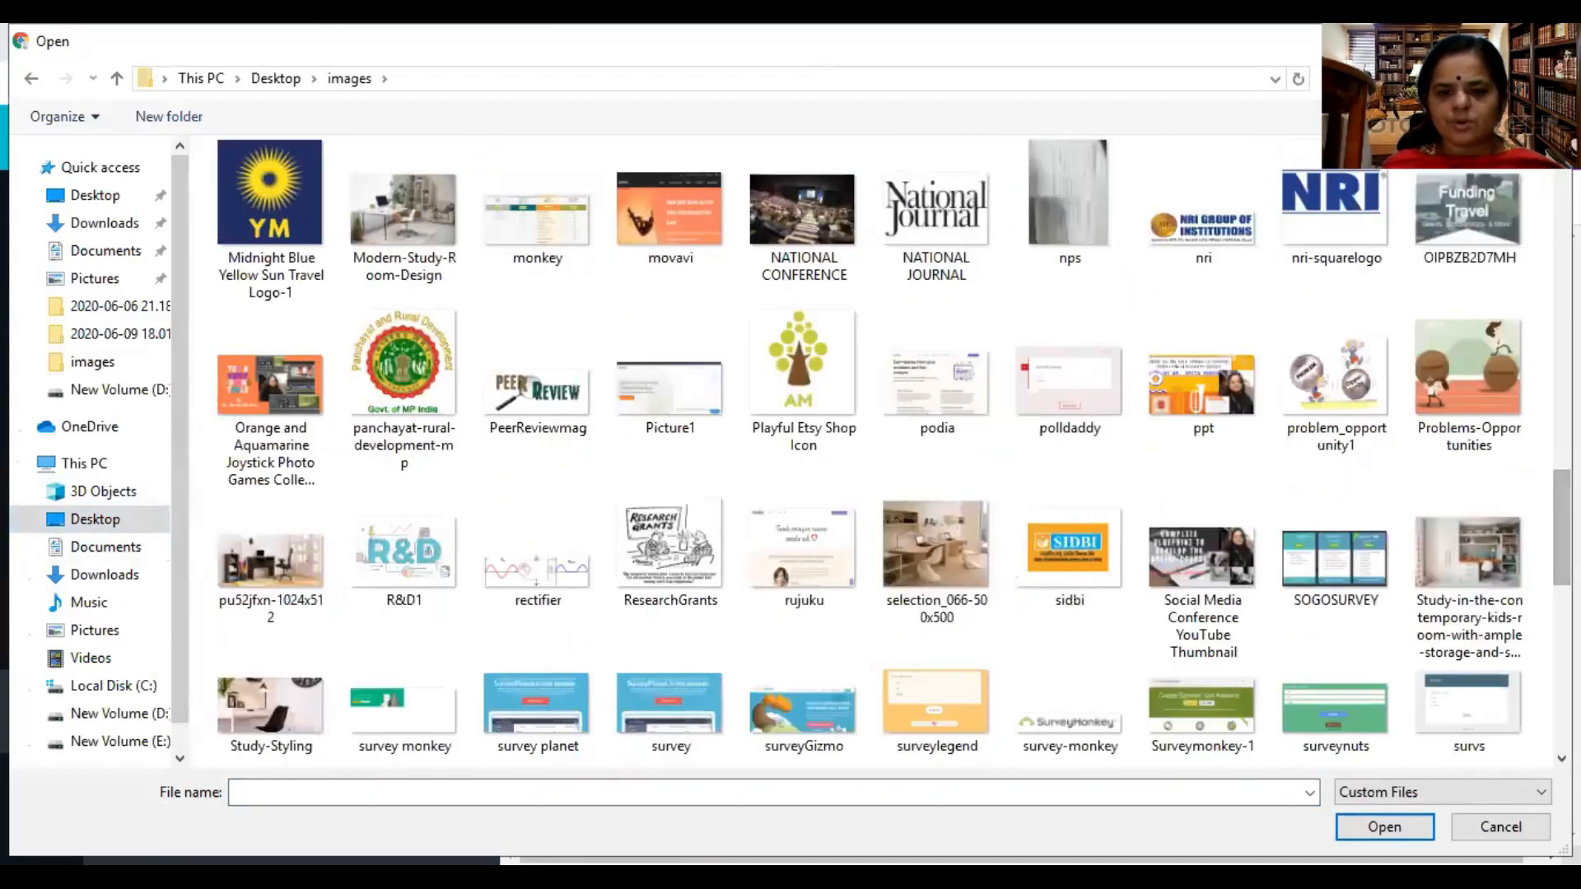
scroll(875, 370, "down", 5)
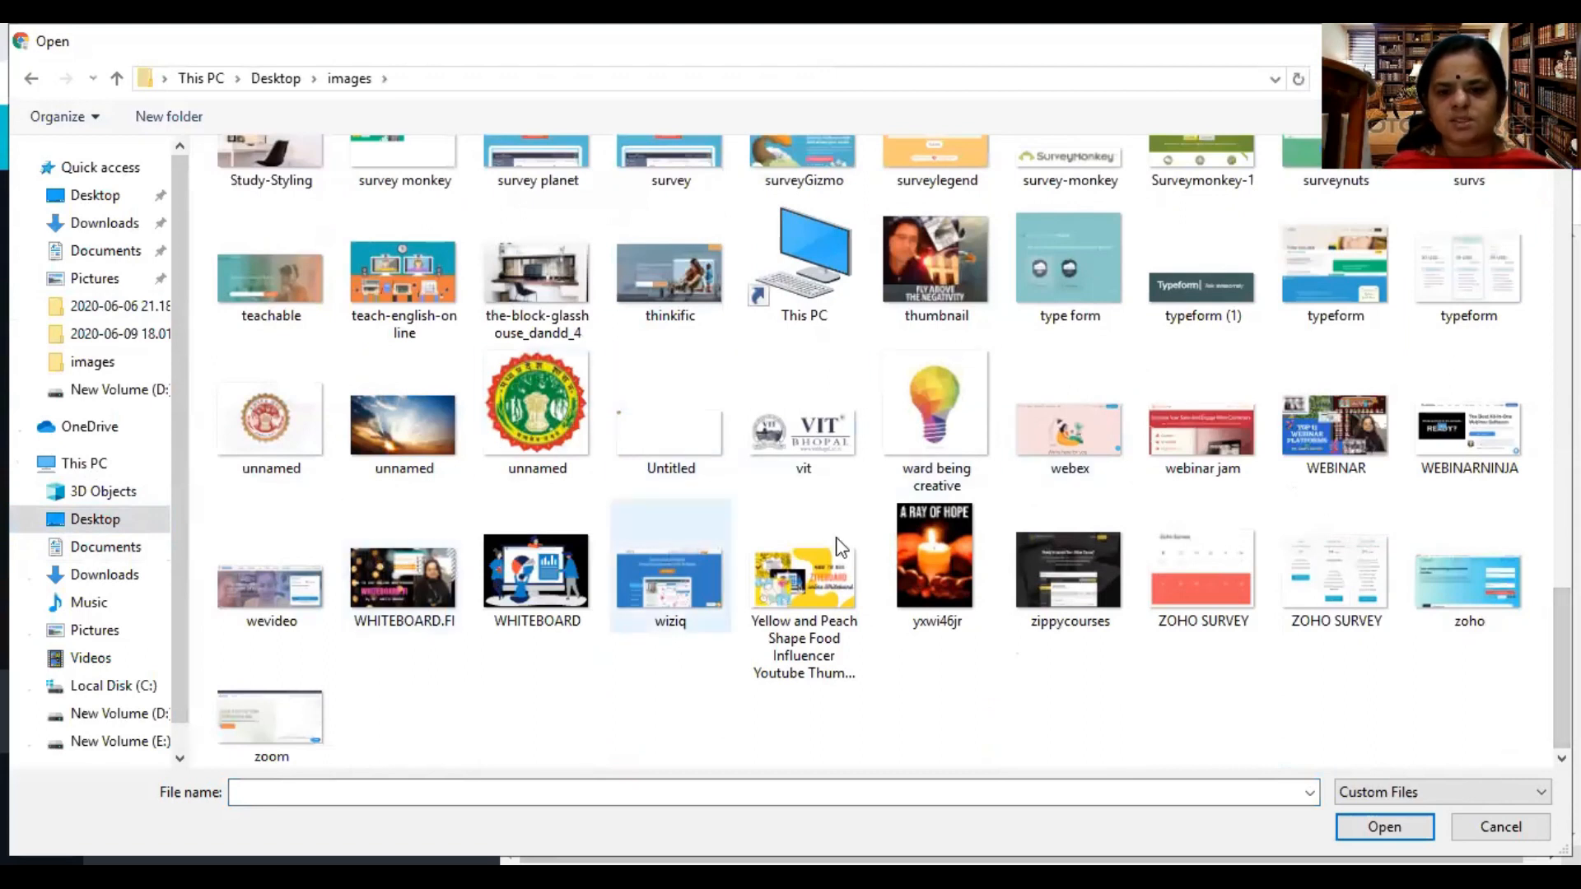
left_click(936, 560)
scroll(935, 560, "up", 3)
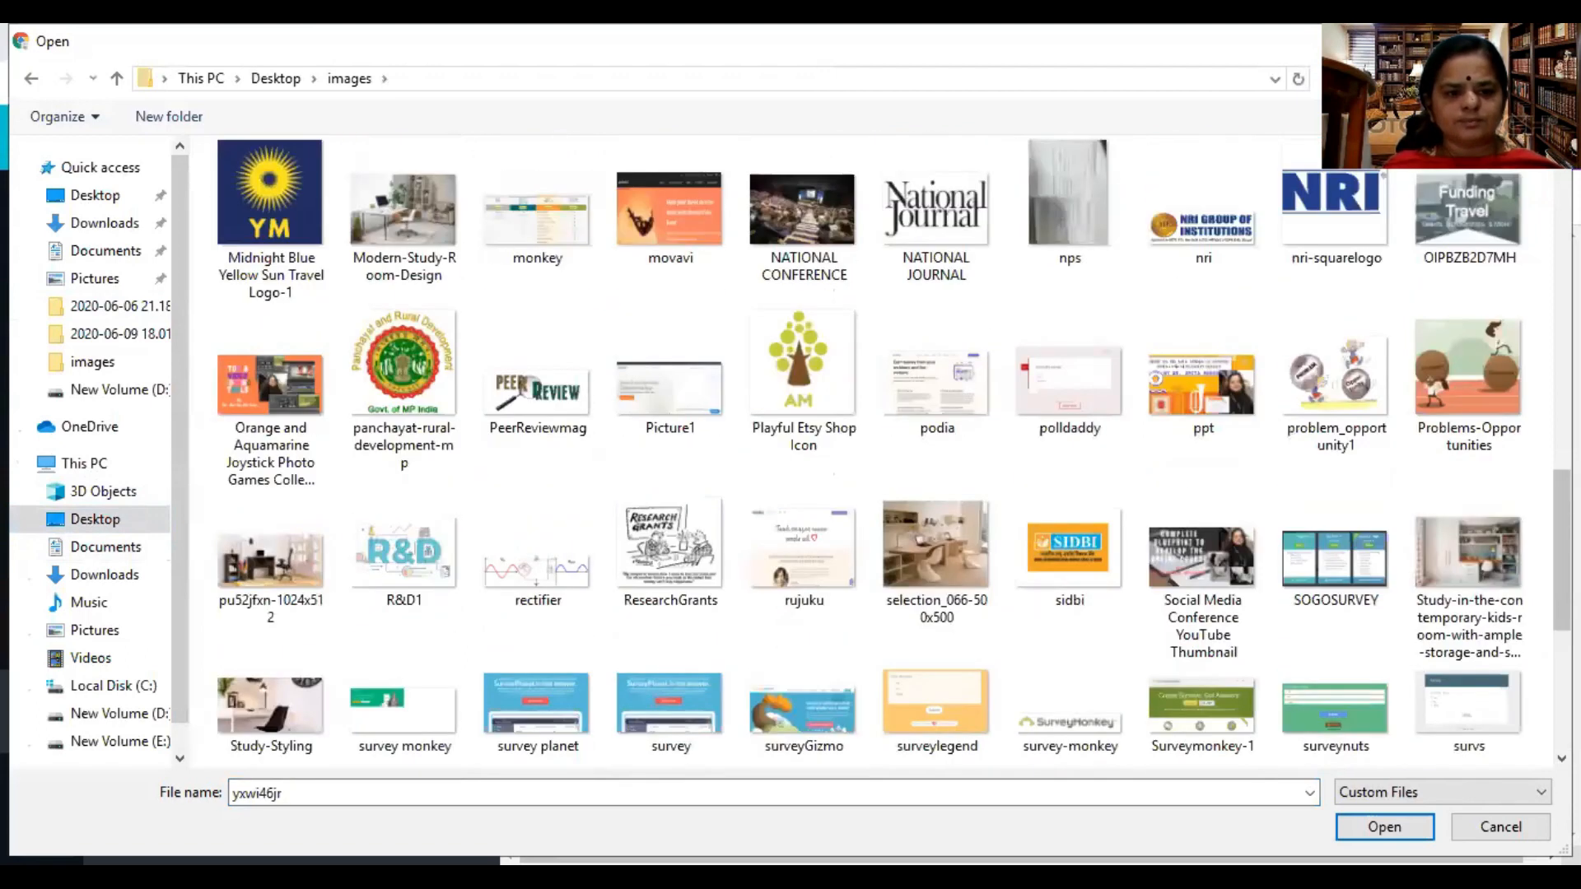
scroll(1298, 532, "up", 2)
left_click(1298, 532)
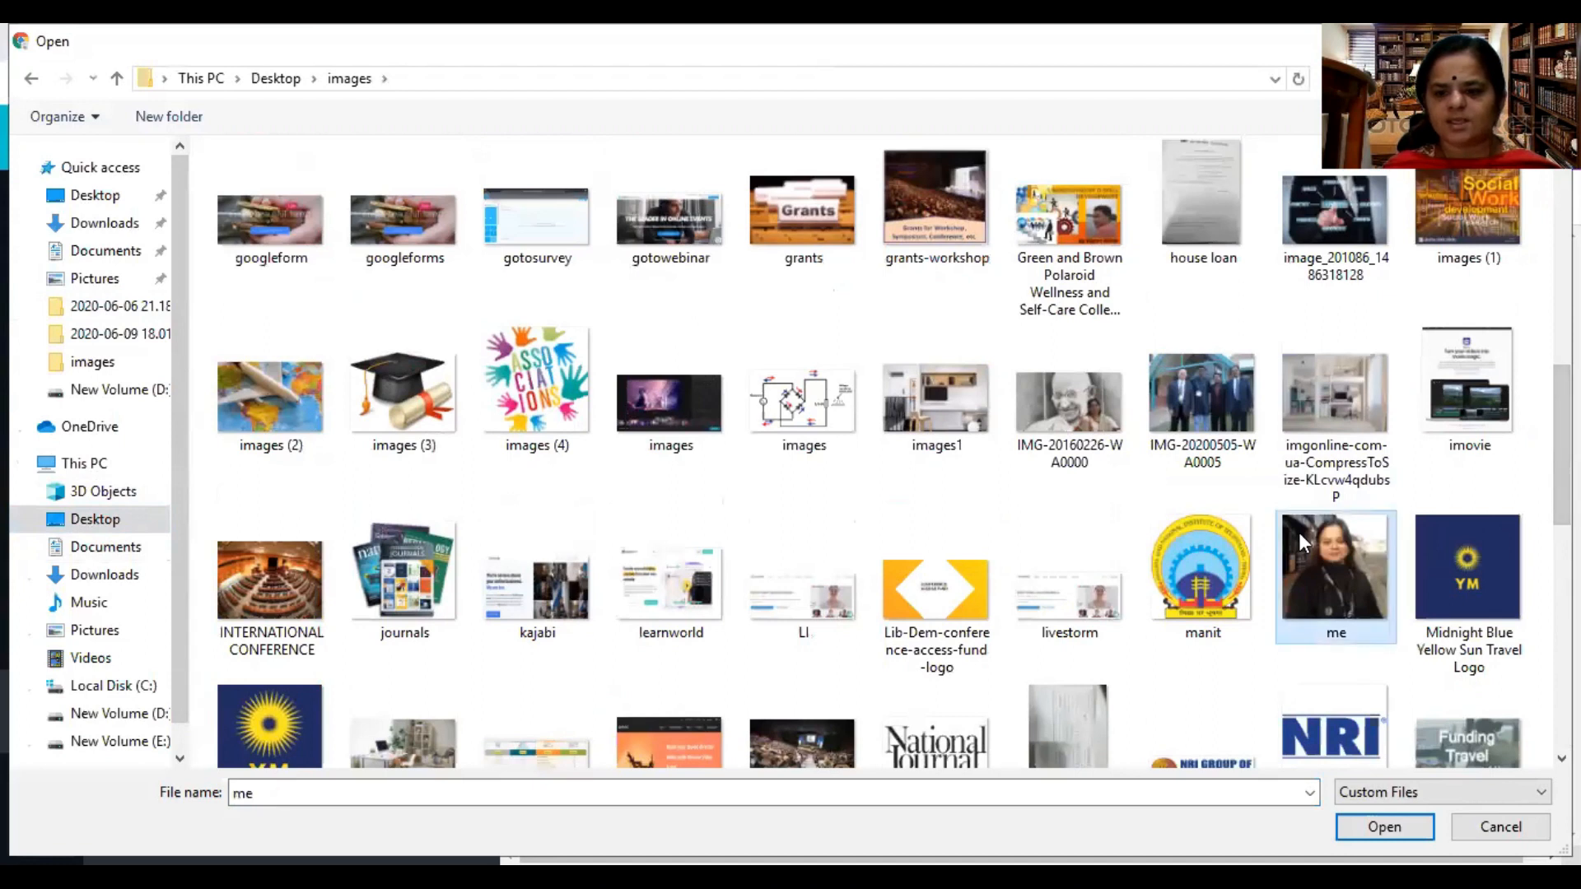
left_click(1385, 826)
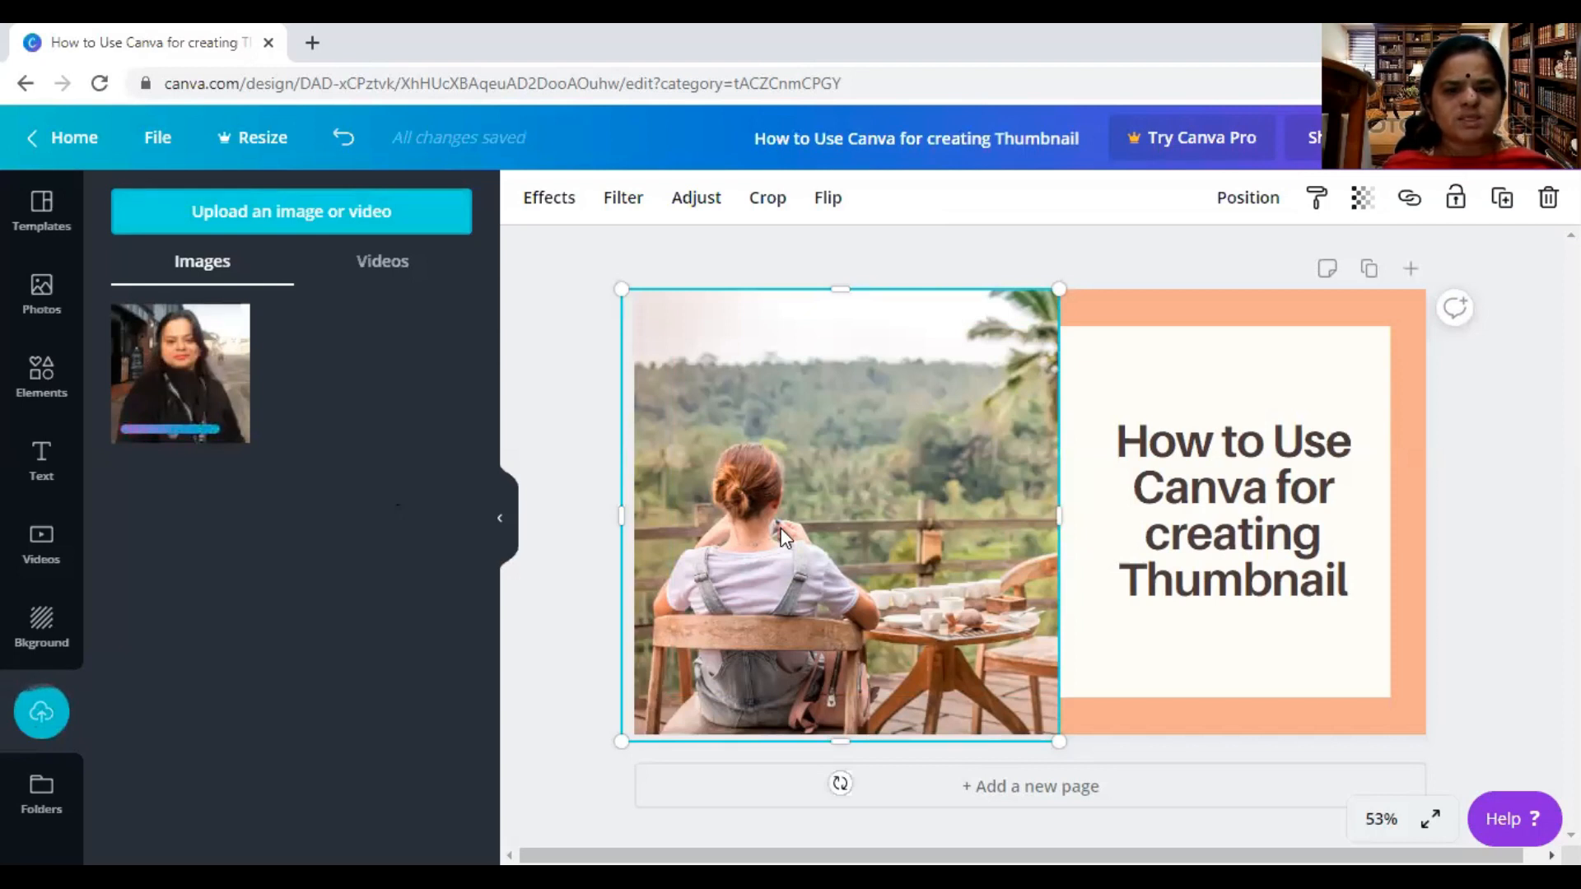
Step: Add the uploaded portrait to the page, raise the heading to the cream panel's upper edge and place the portrait directly beneath it
left_click(180, 373)
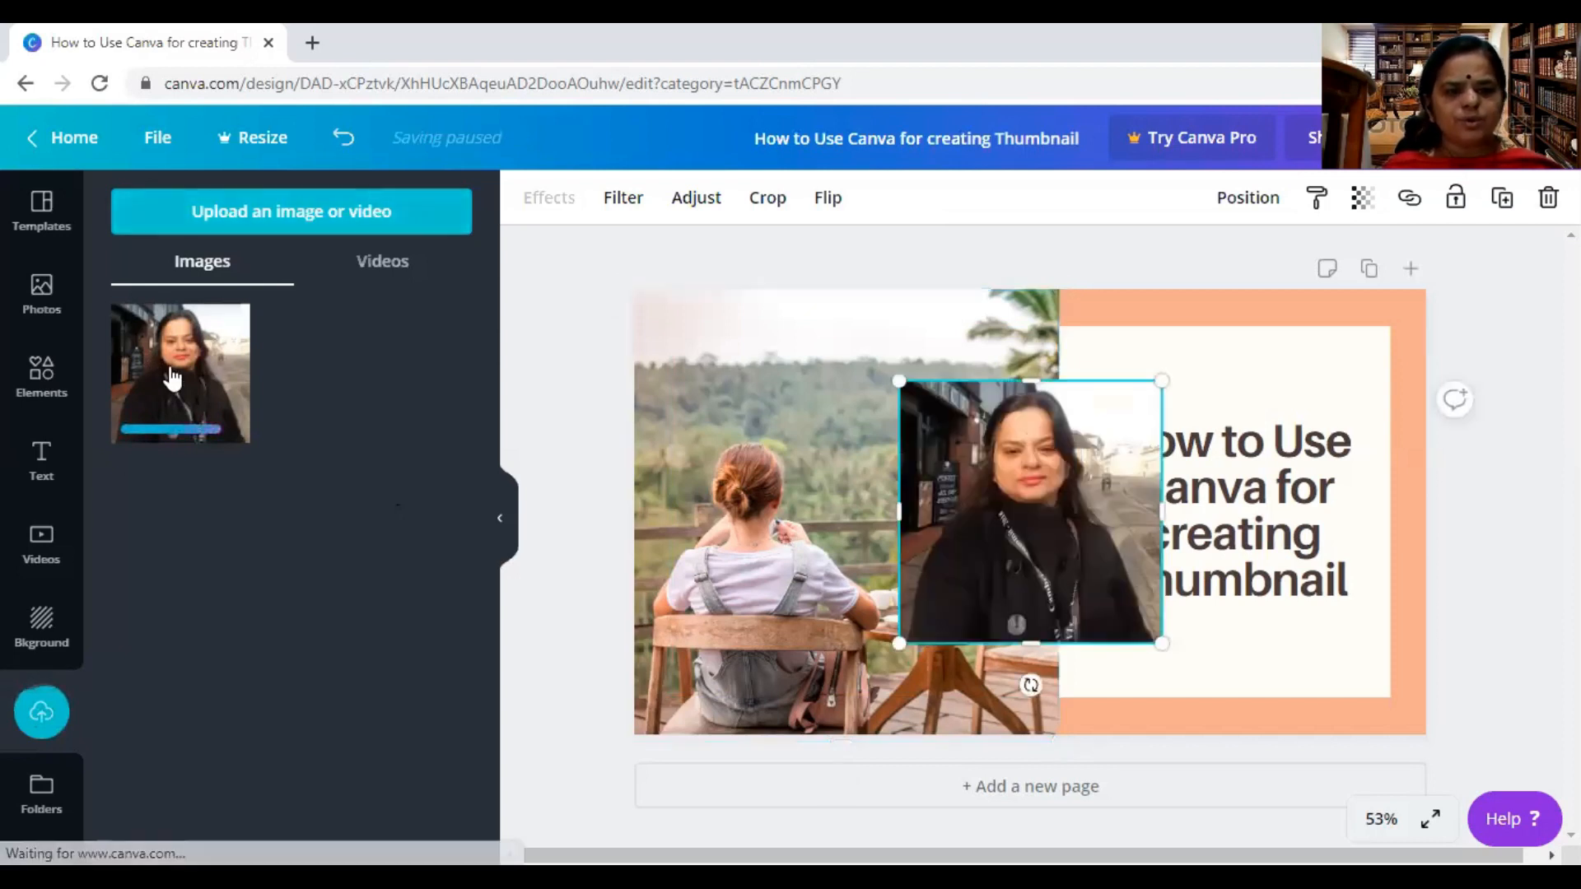
left_click_drag(976, 502, 1258, 743)
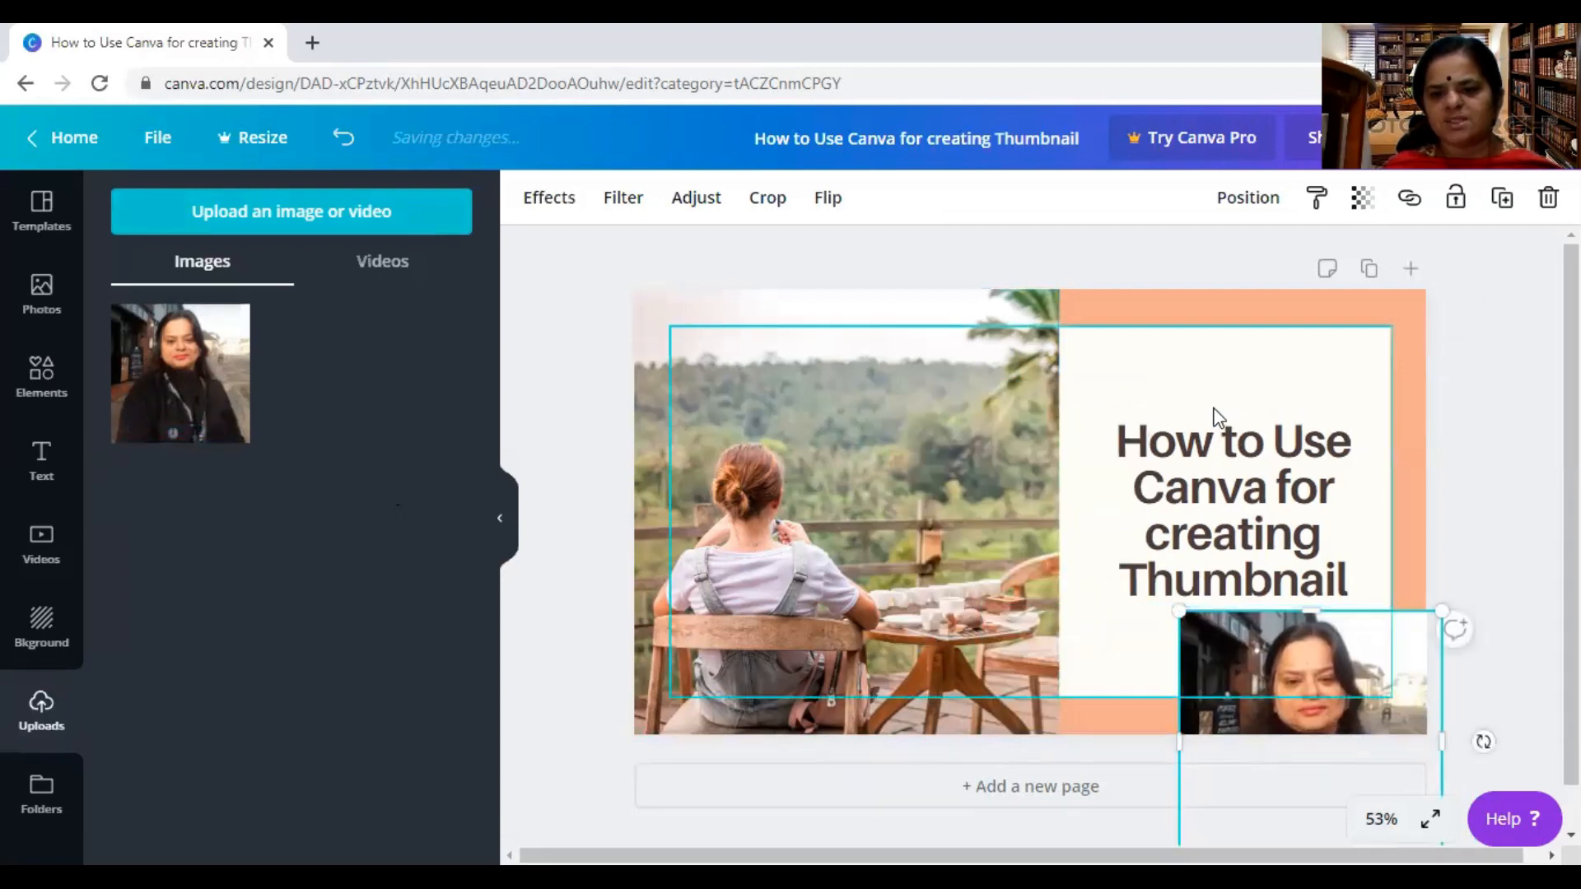
left_click_drag(1206, 453, 1184, 379)
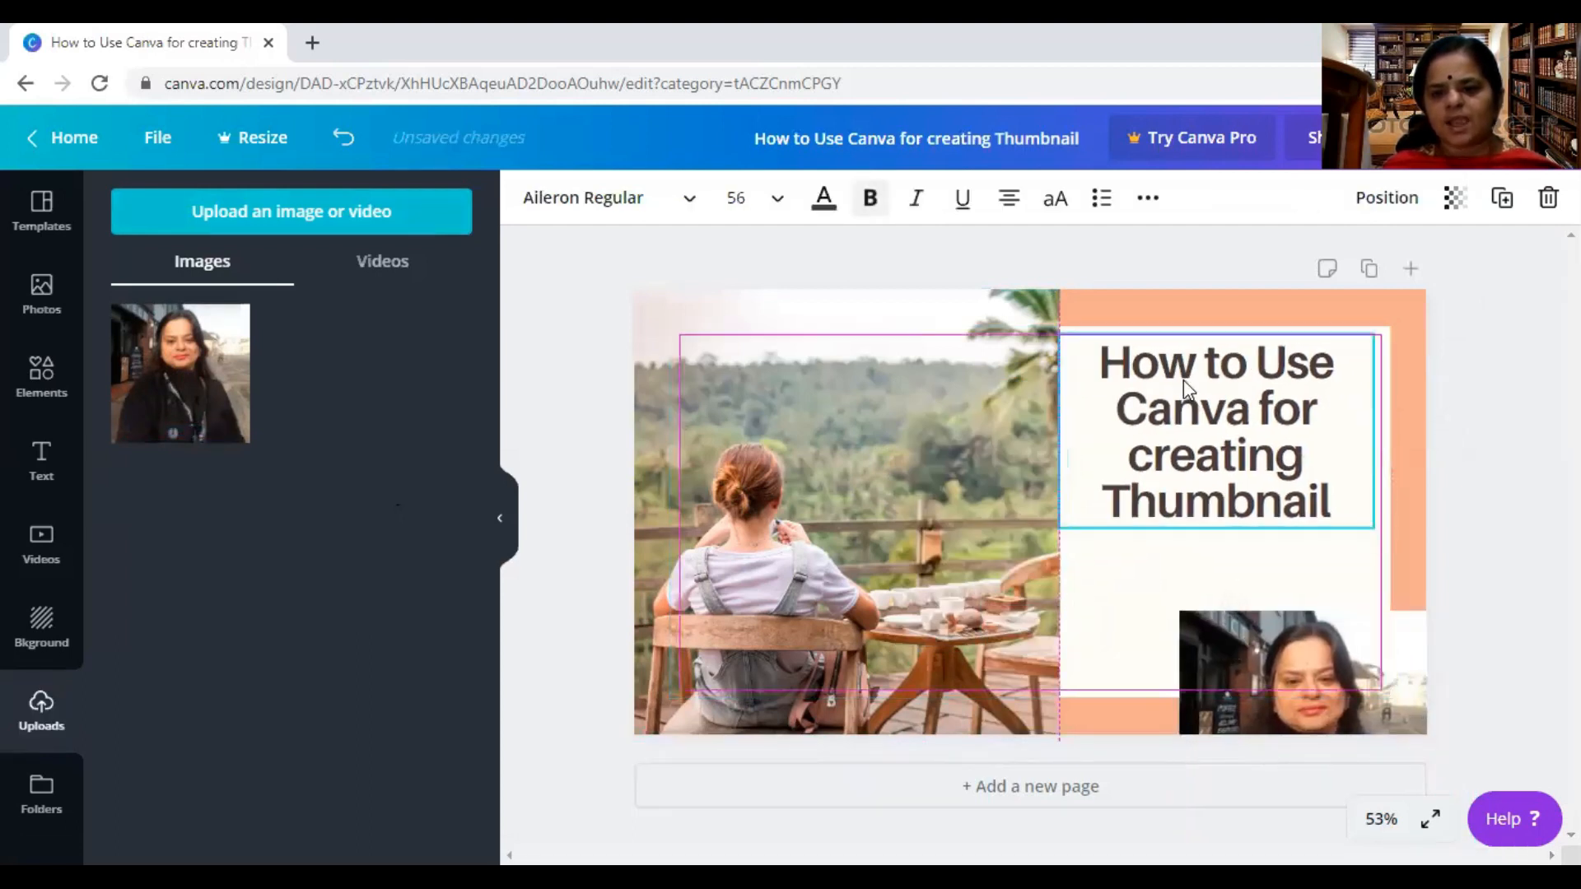
left_click_drag(1262, 669, 1227, 585)
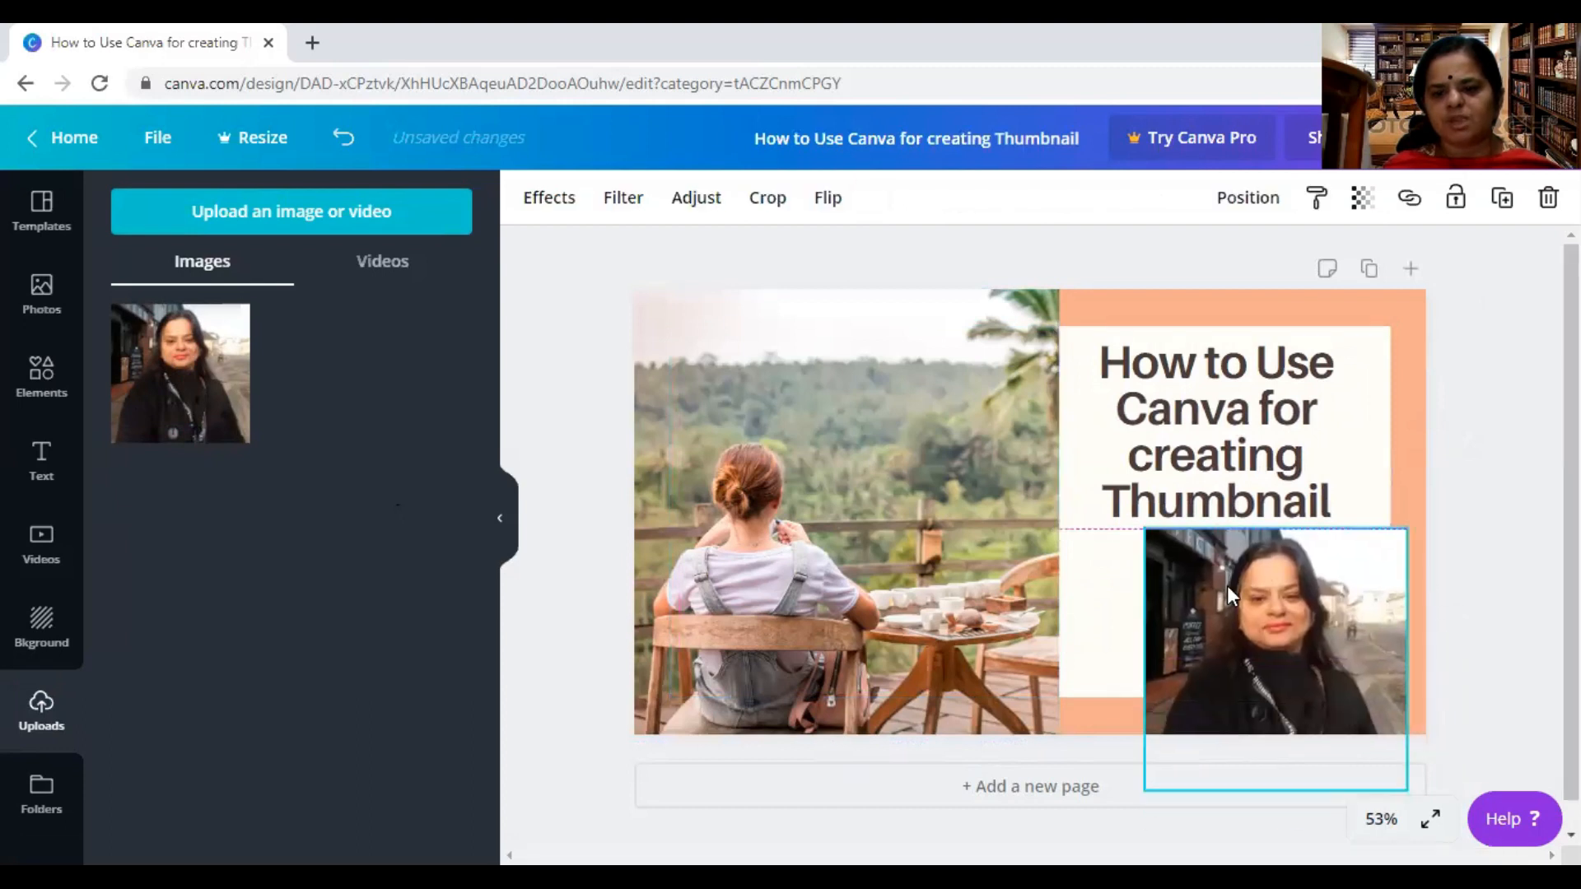
left_click(863, 486)
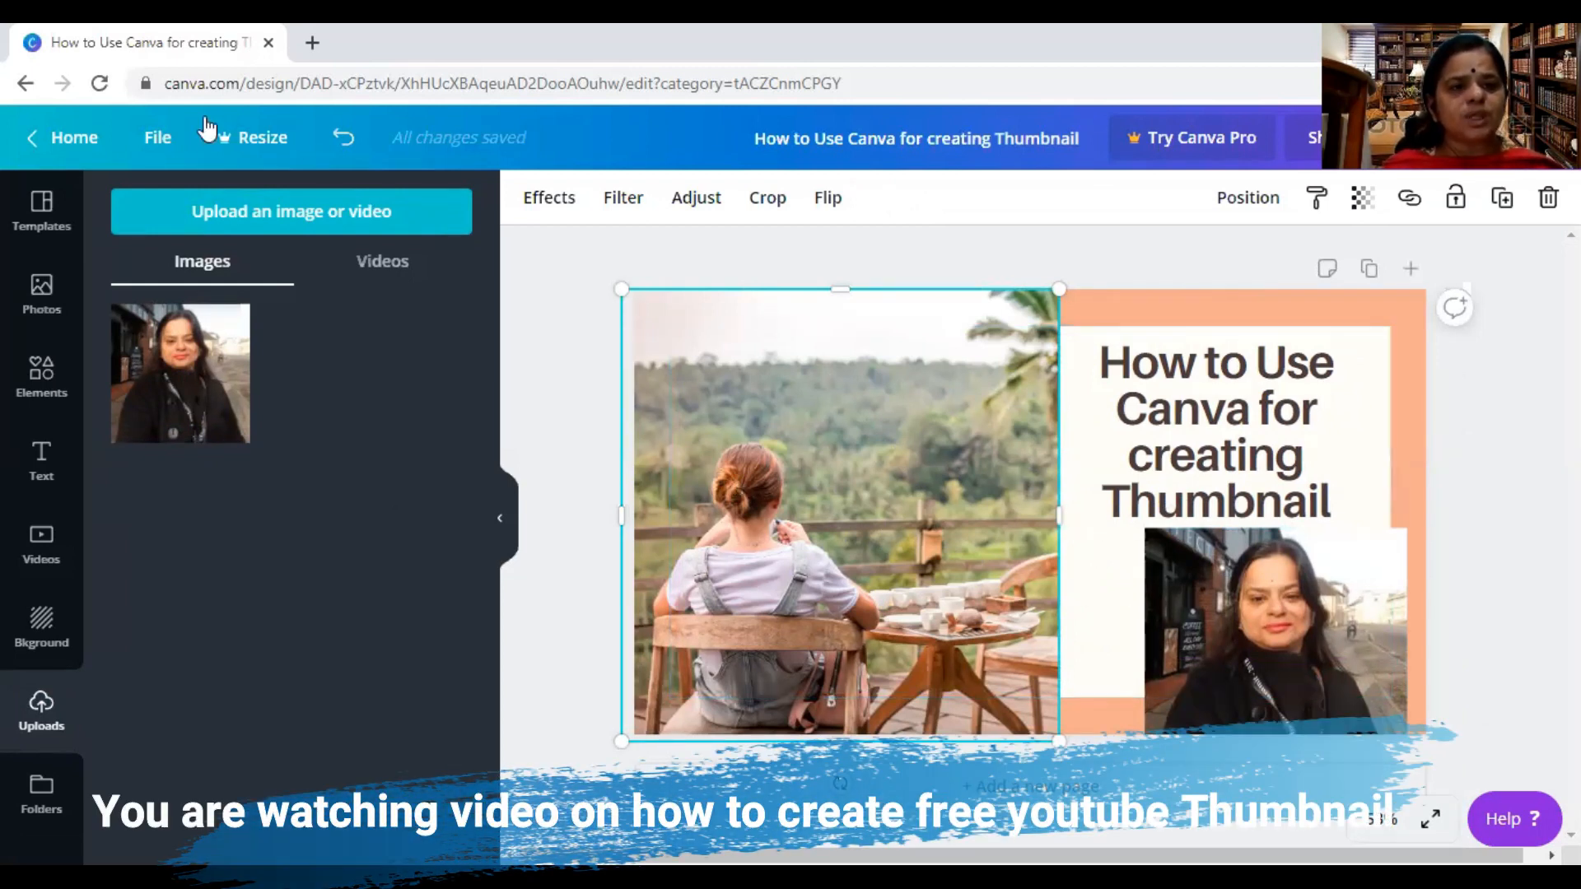
Step: Search Google Images for "thumbnail" in a new browser tab
left_click(310, 43)
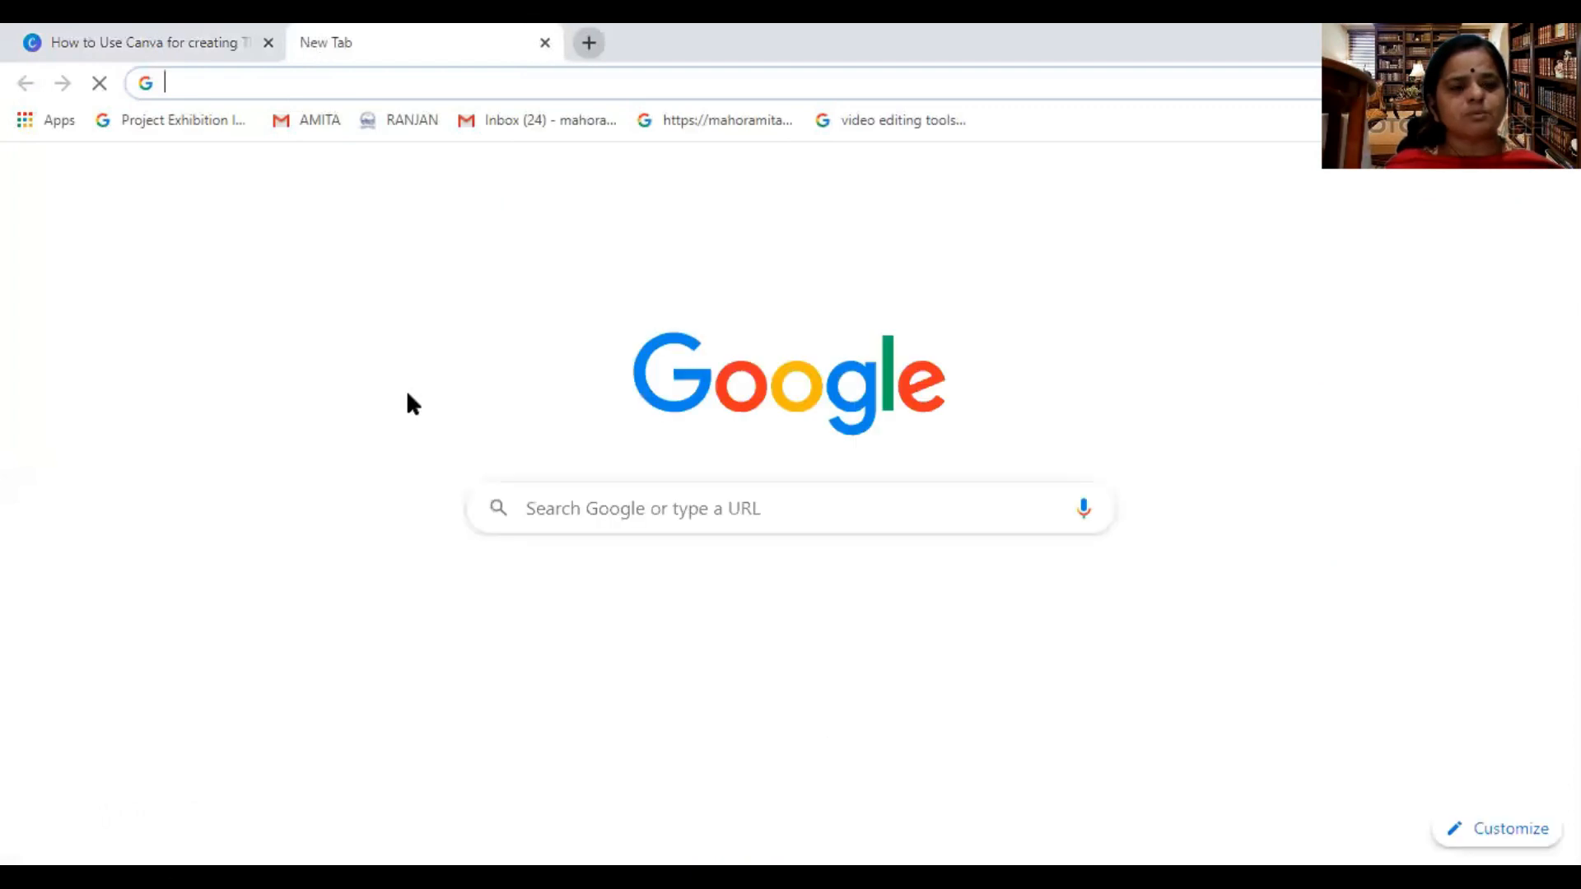
left_click(601, 507)
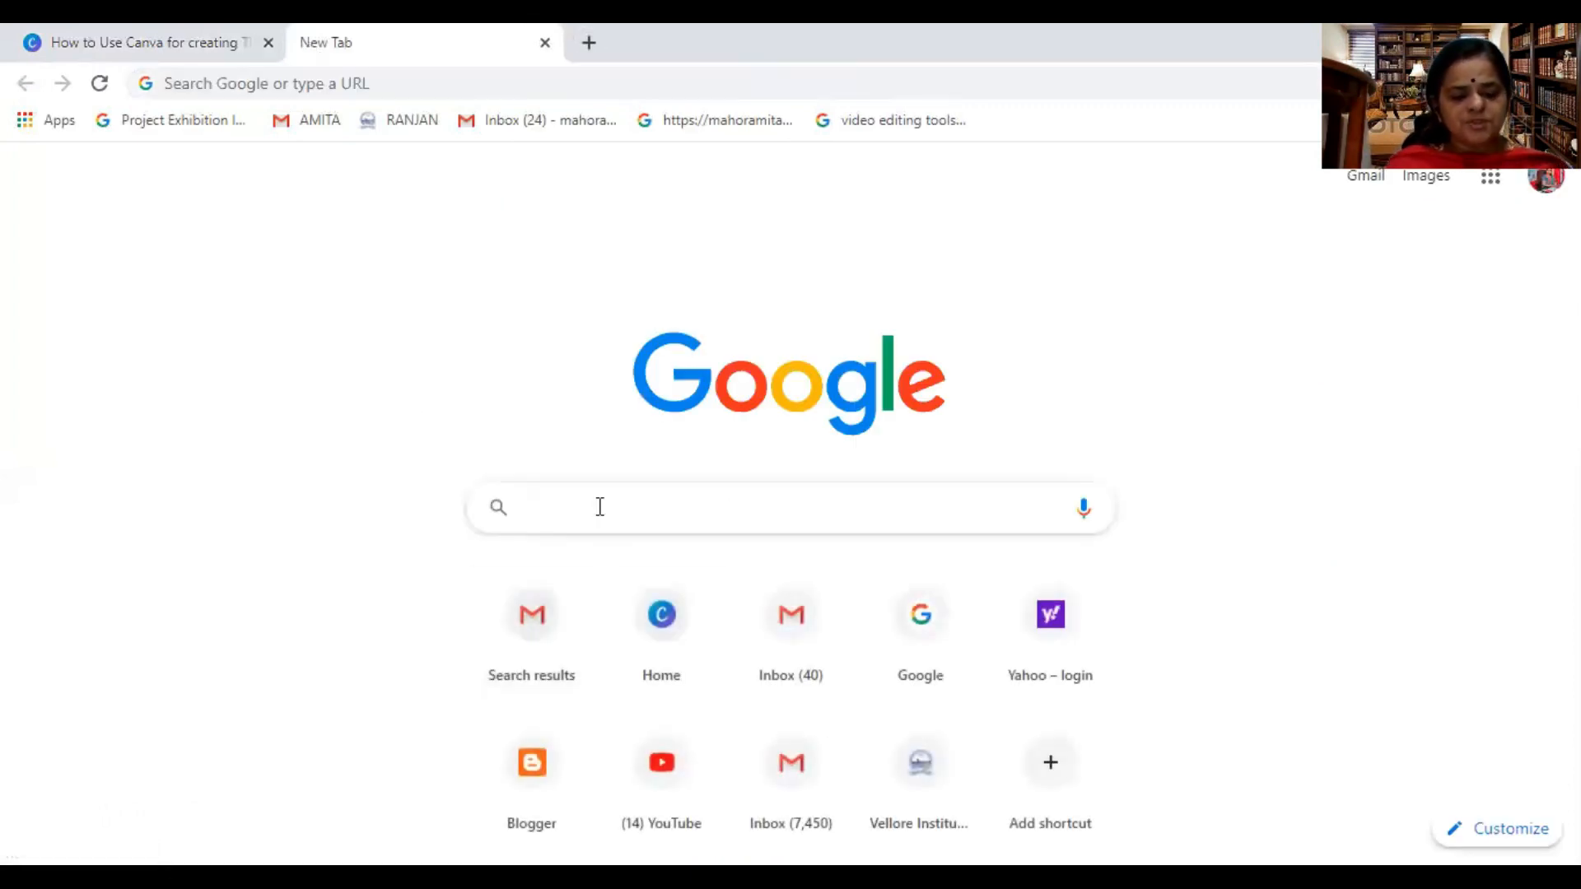
type("thumbani")
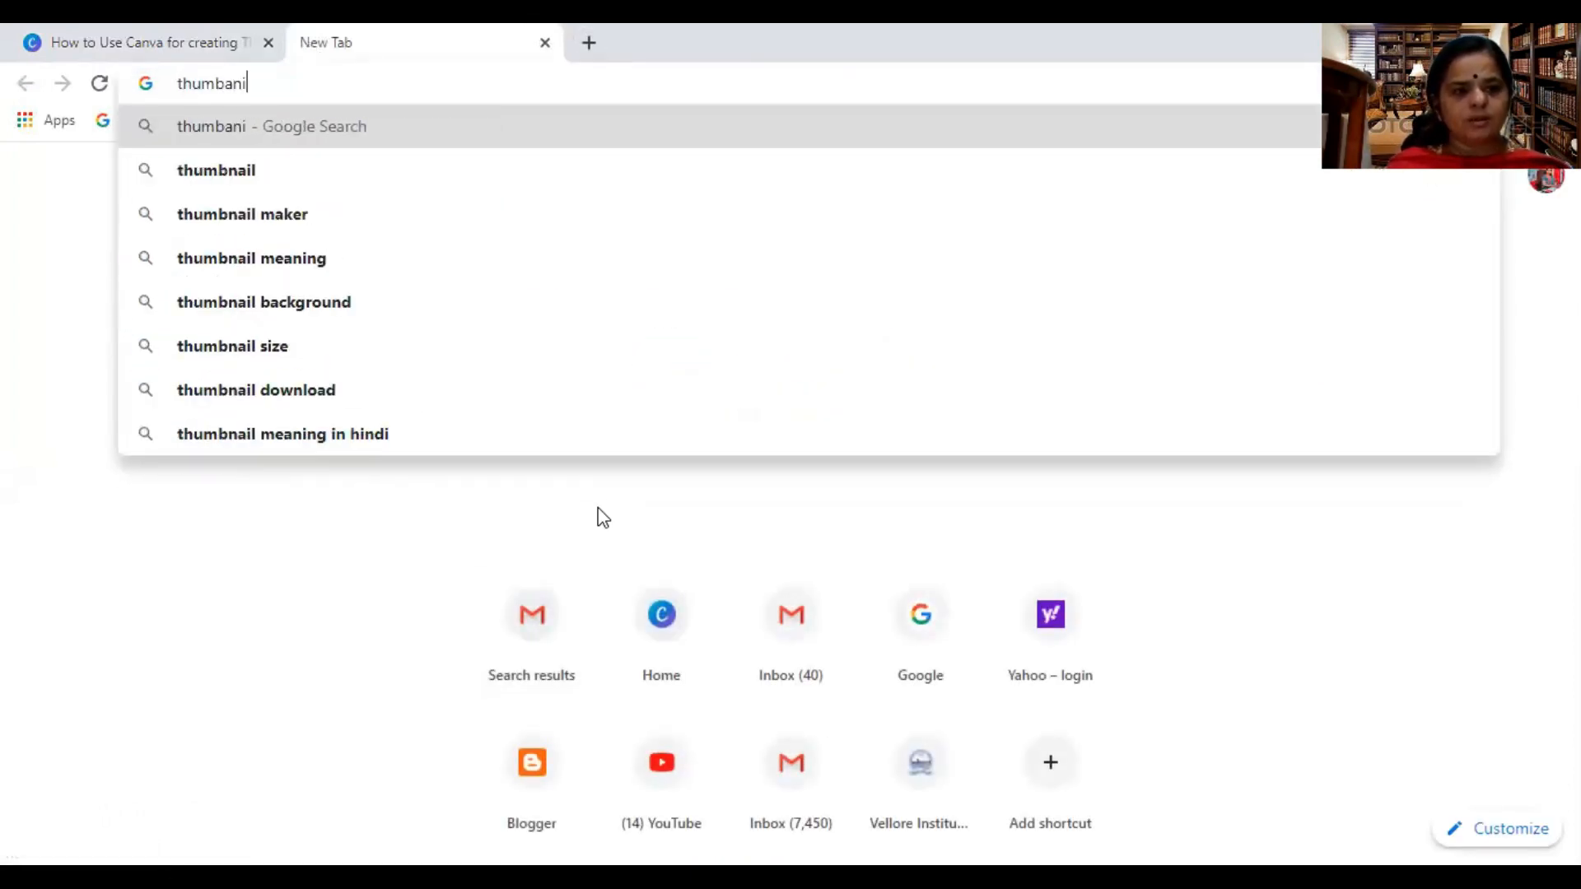
key("BackSpace")
key("BackSpace")
key("BackSpace")
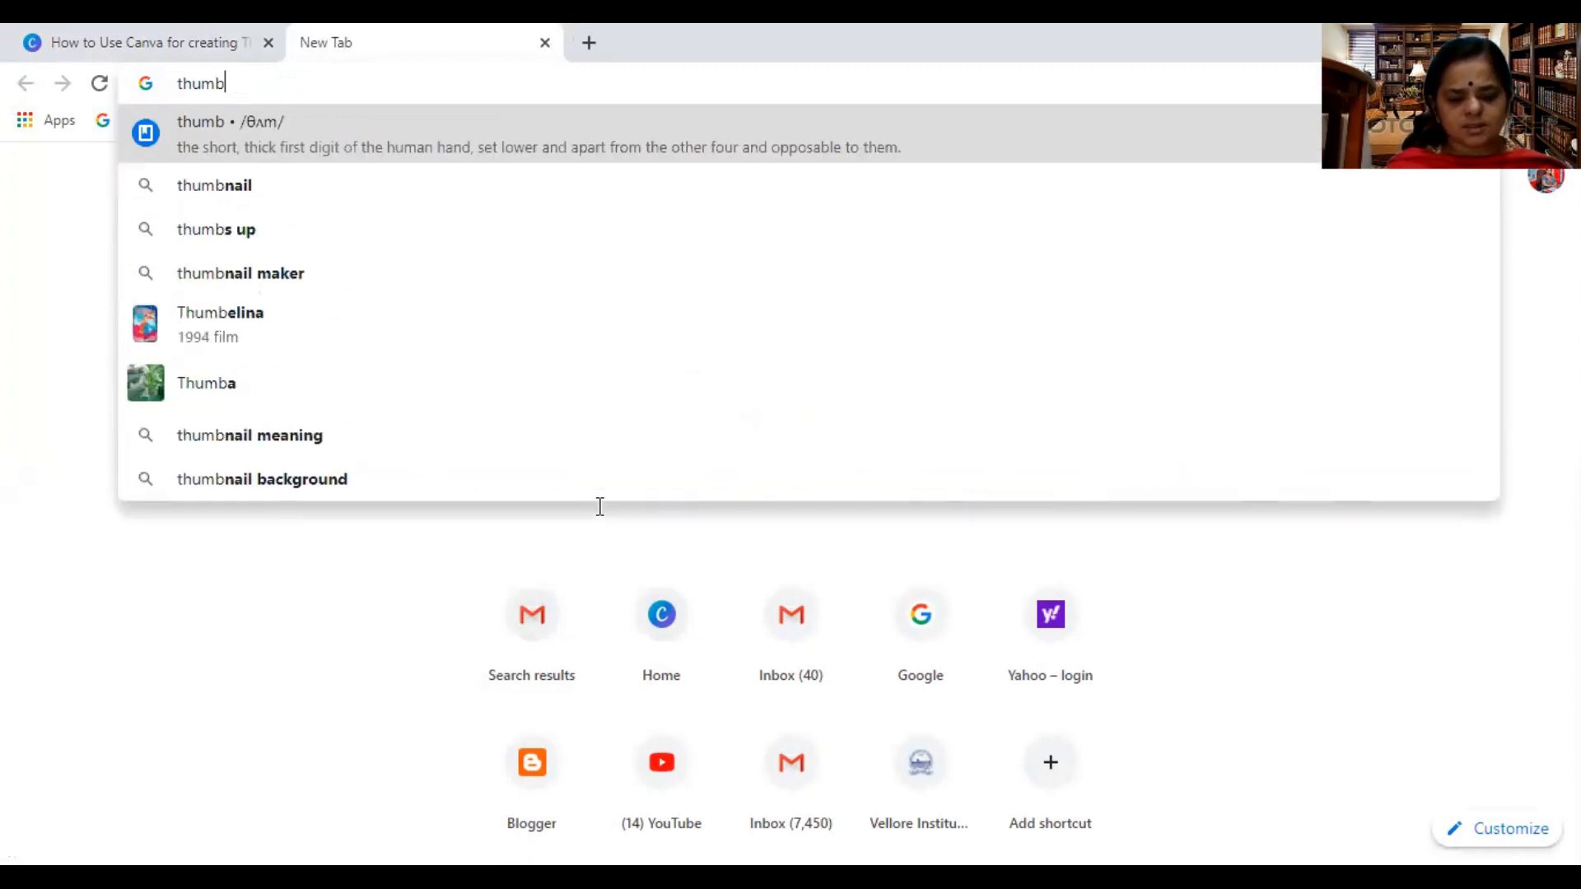
type("nail")
key("Return")
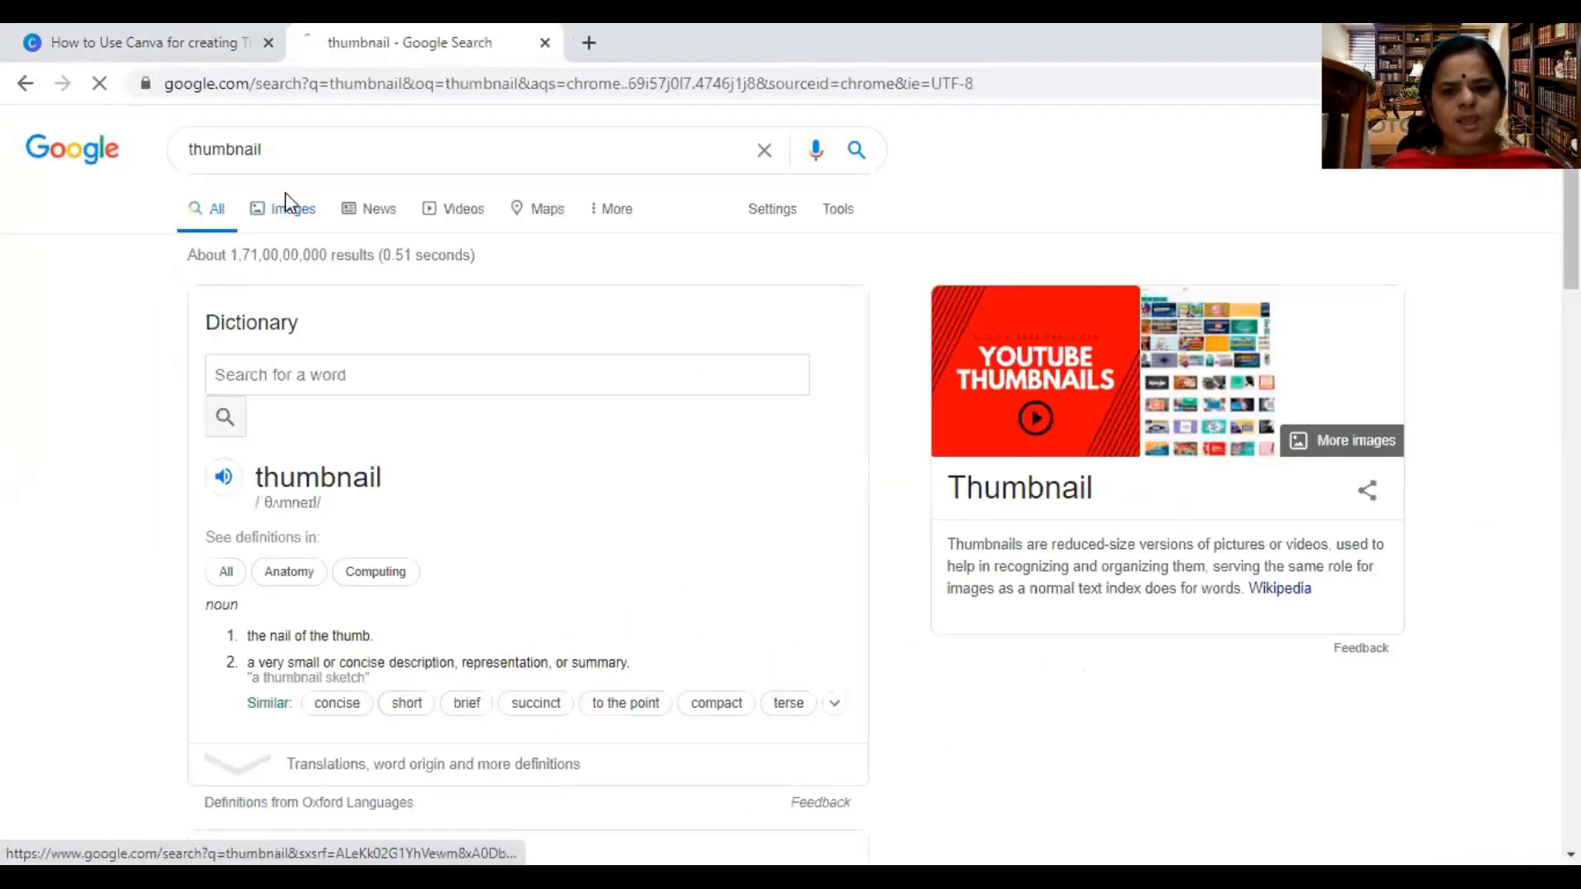
left_click(285, 194)
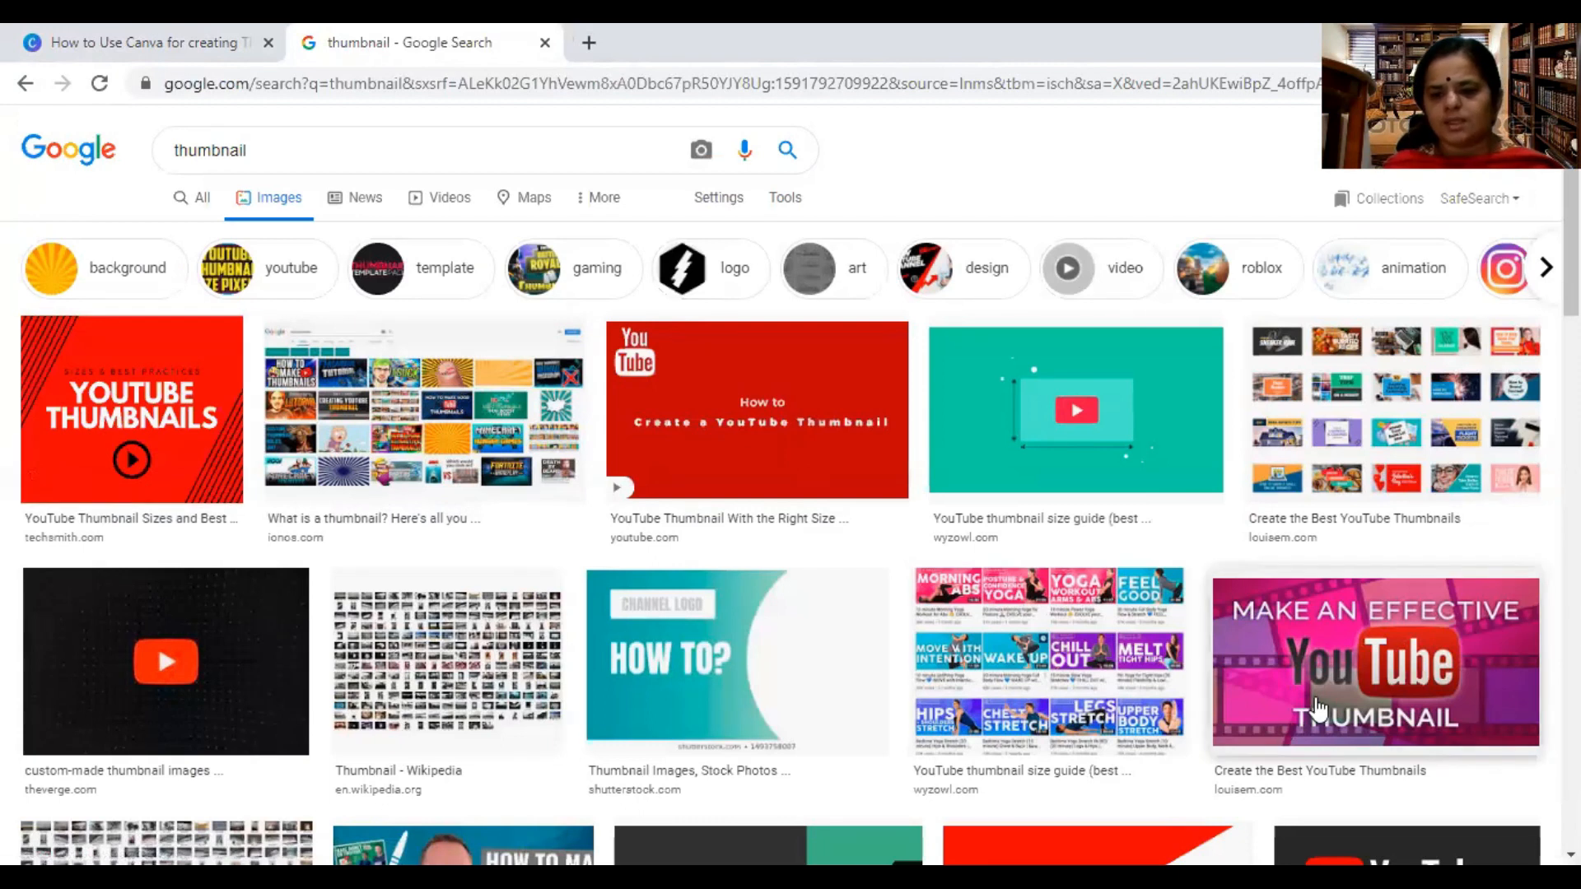
Step: Save the "Create the Best YouTube Thumbnails" image to the Desktop as the JPEG youtube-thumbnail-templates
left_click(1410, 430)
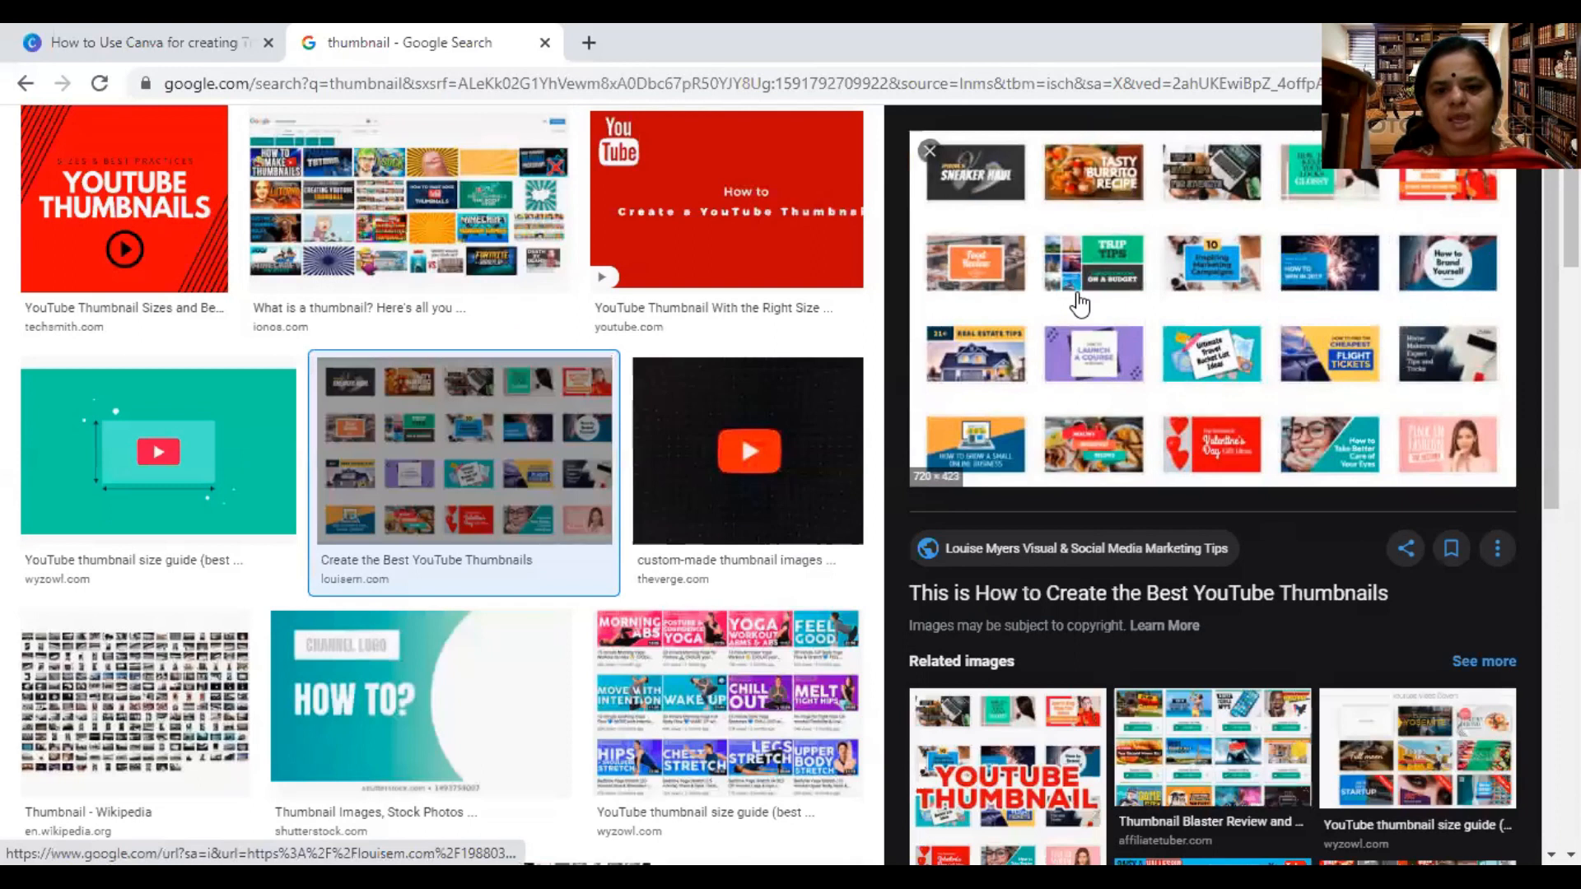
right_click(1078, 297)
left_click(1135, 504)
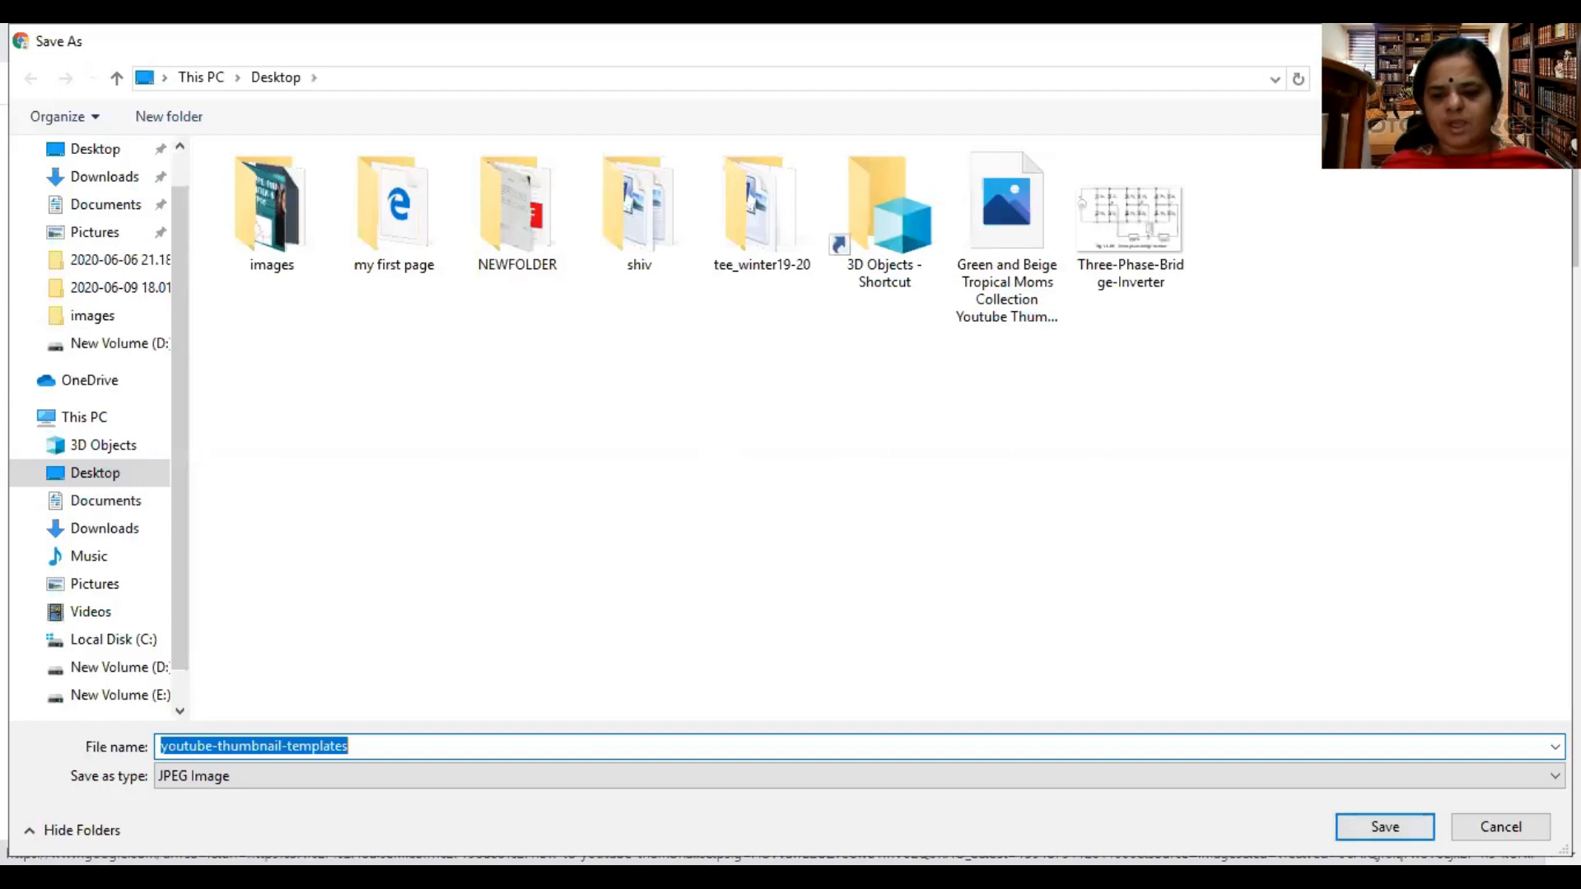
left_click(1385, 827)
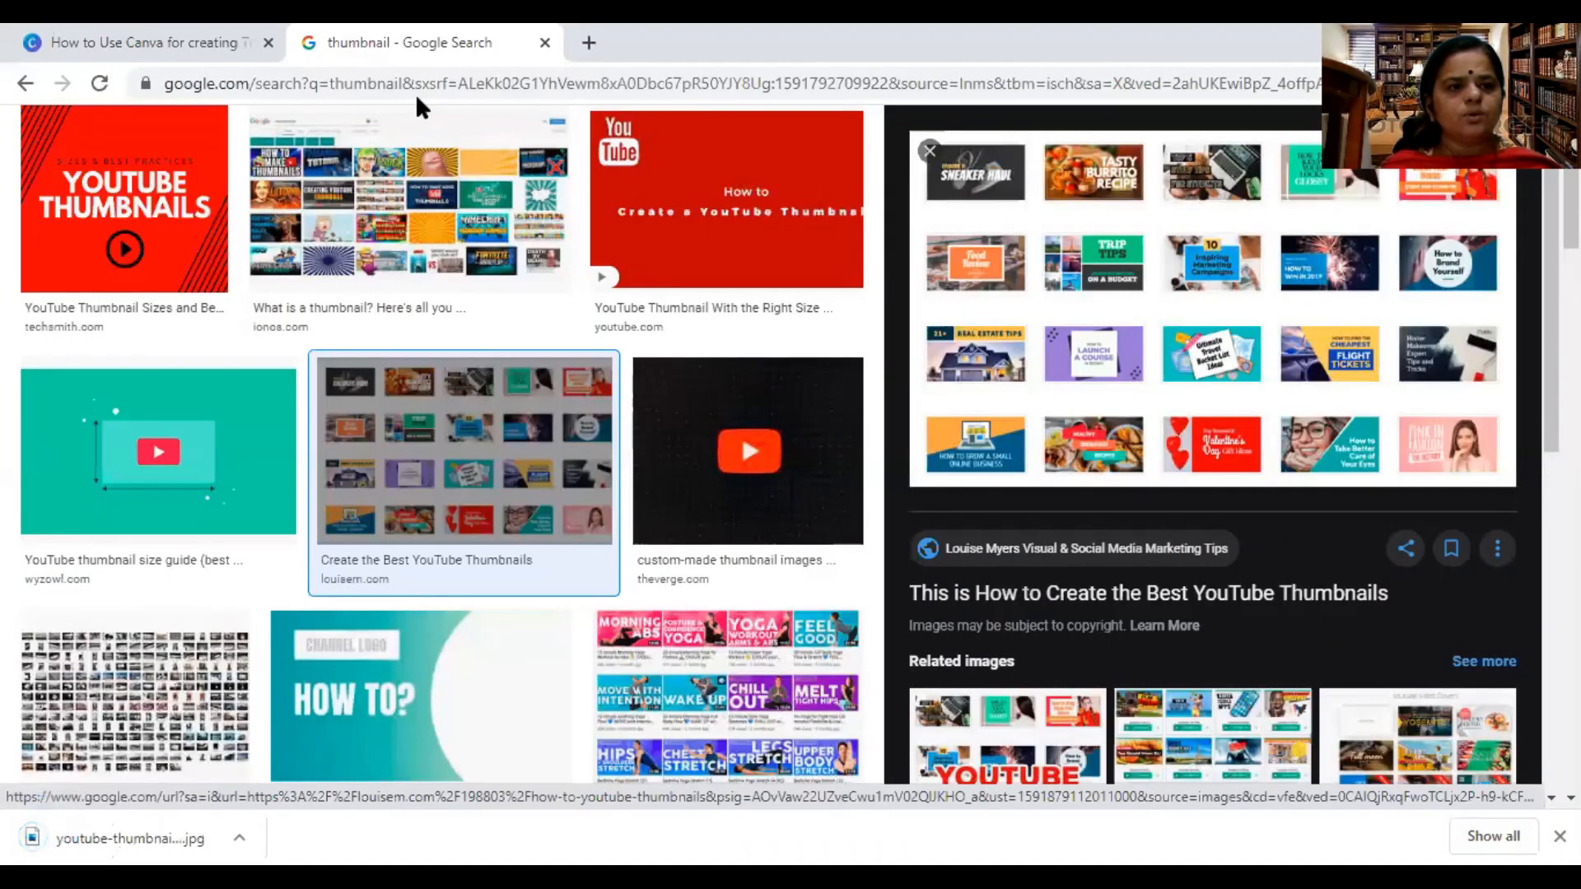
Step: Return to the Canva design and upload youtube-thumbnail-templates from the Desktop
left_click(90, 41)
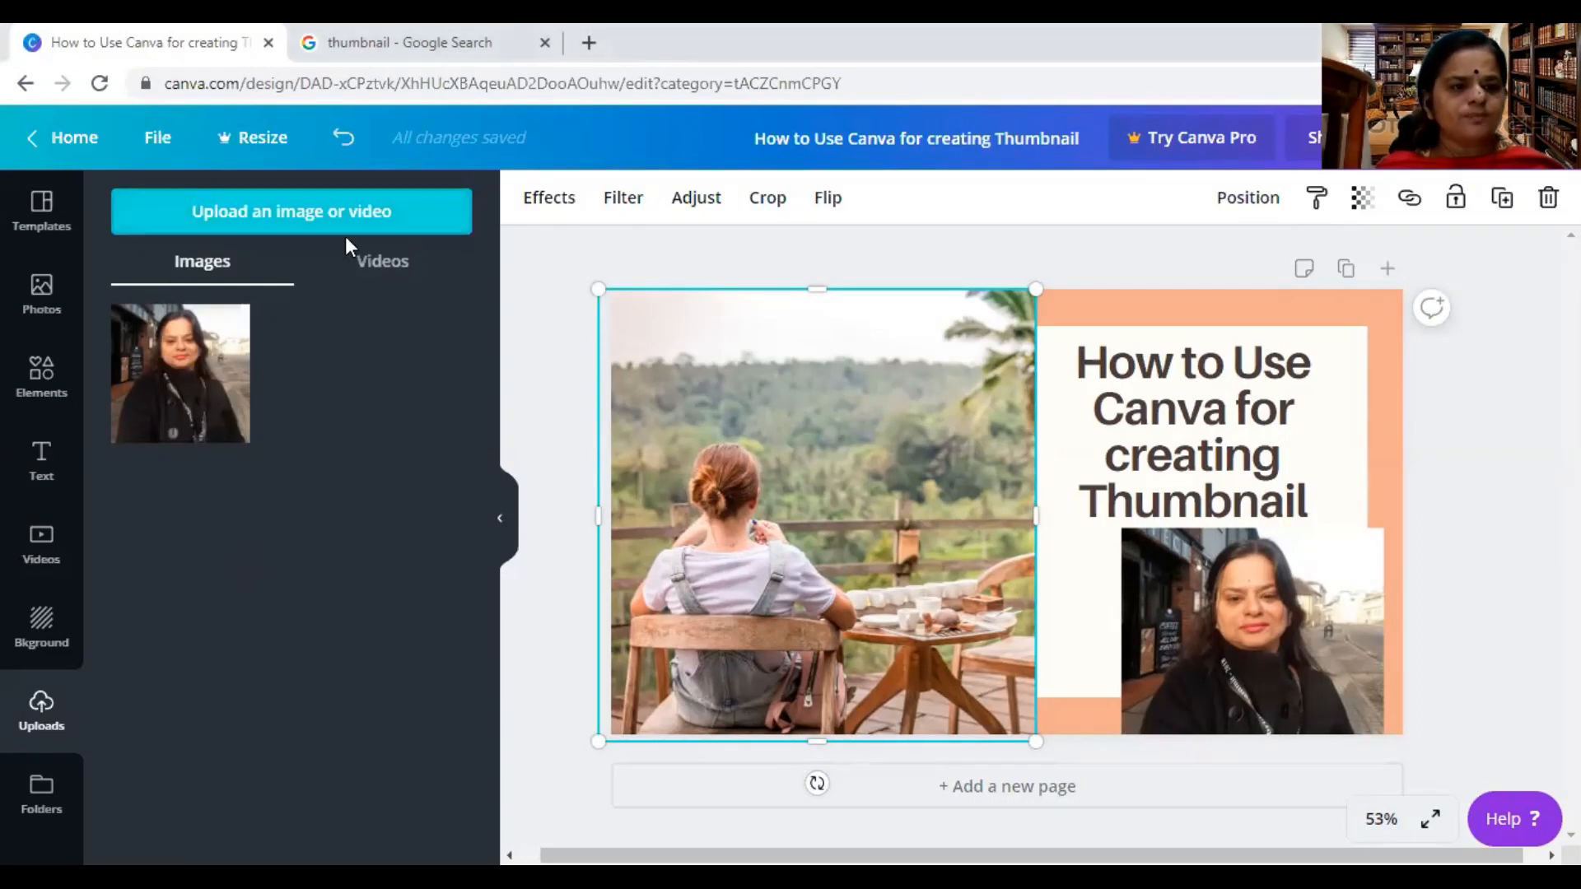
left_click(345, 213)
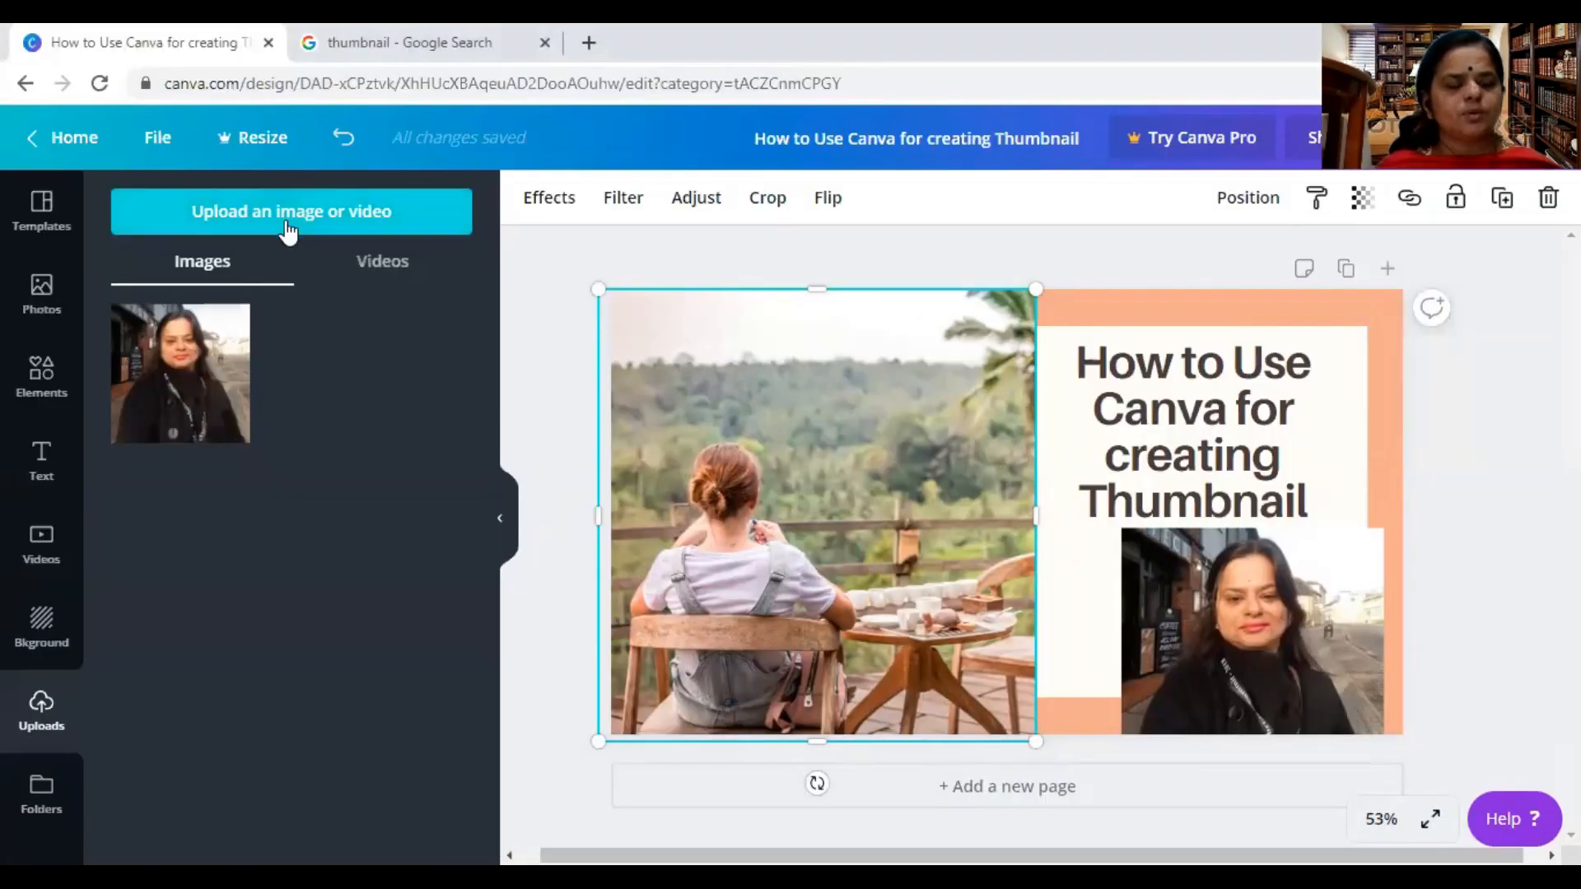
left_click(288, 229)
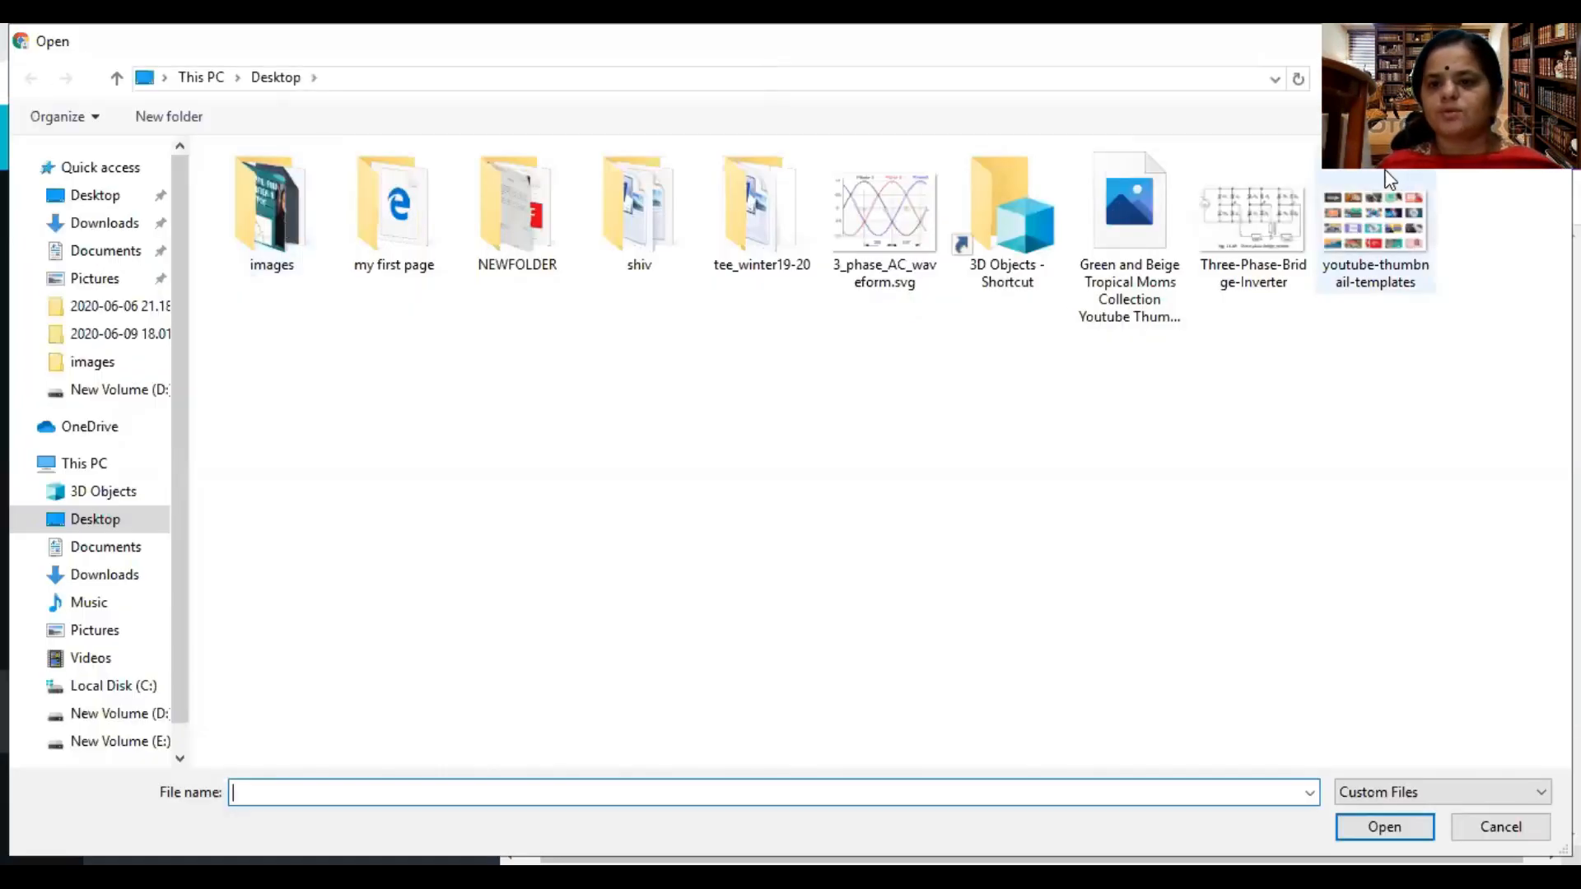
left_click(1389, 178)
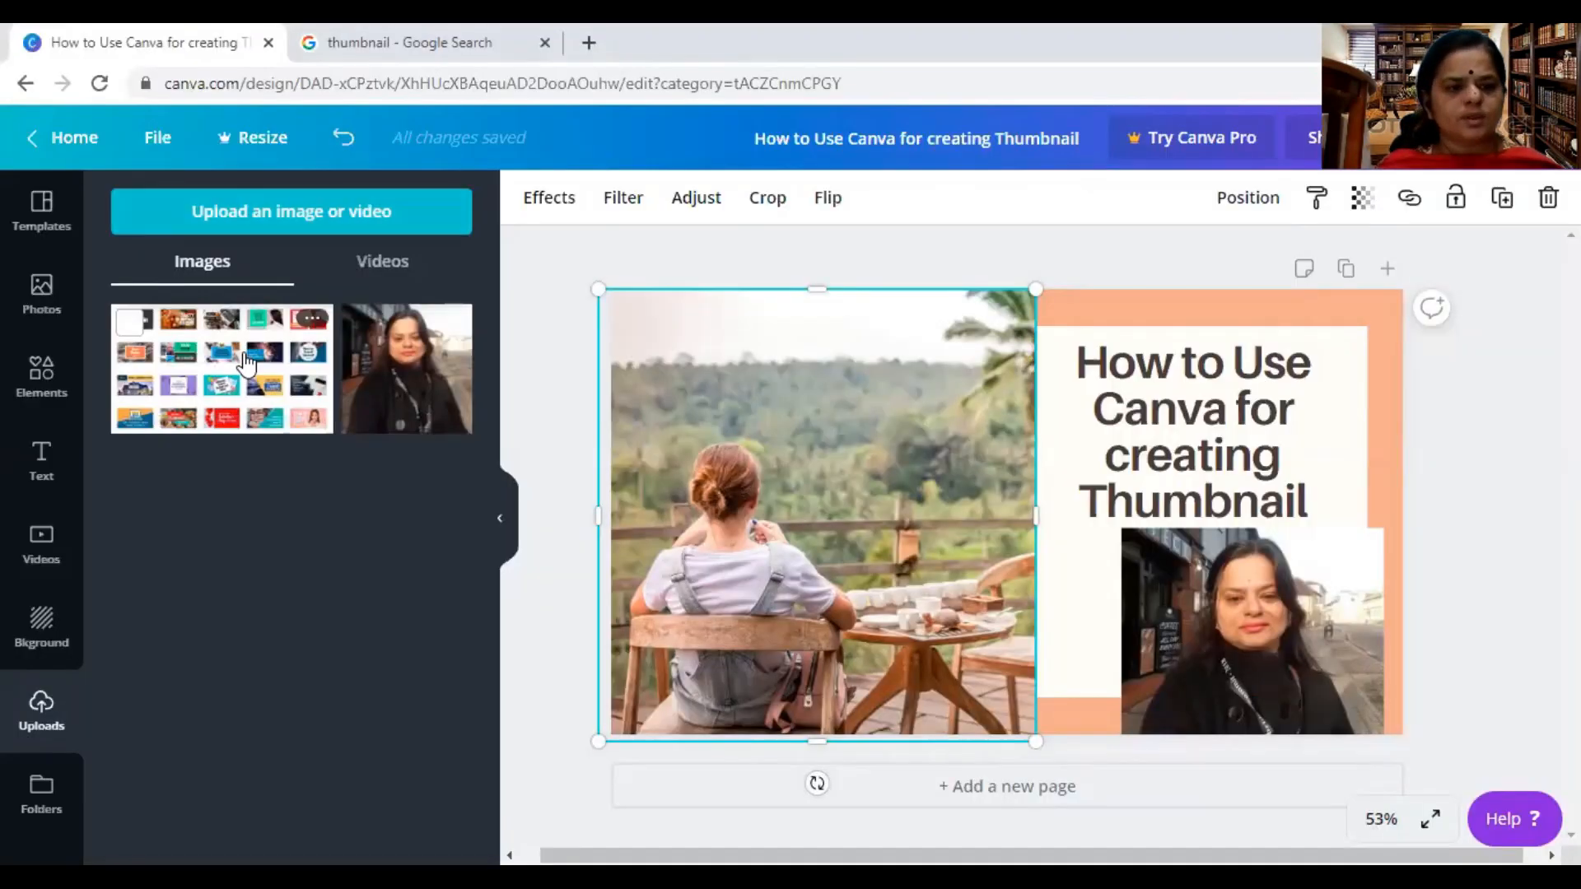
Step: Add the thumbnail-templates image to the page and move, enlarge and crop it to cover the photo of the seated woman
left_click(237, 356)
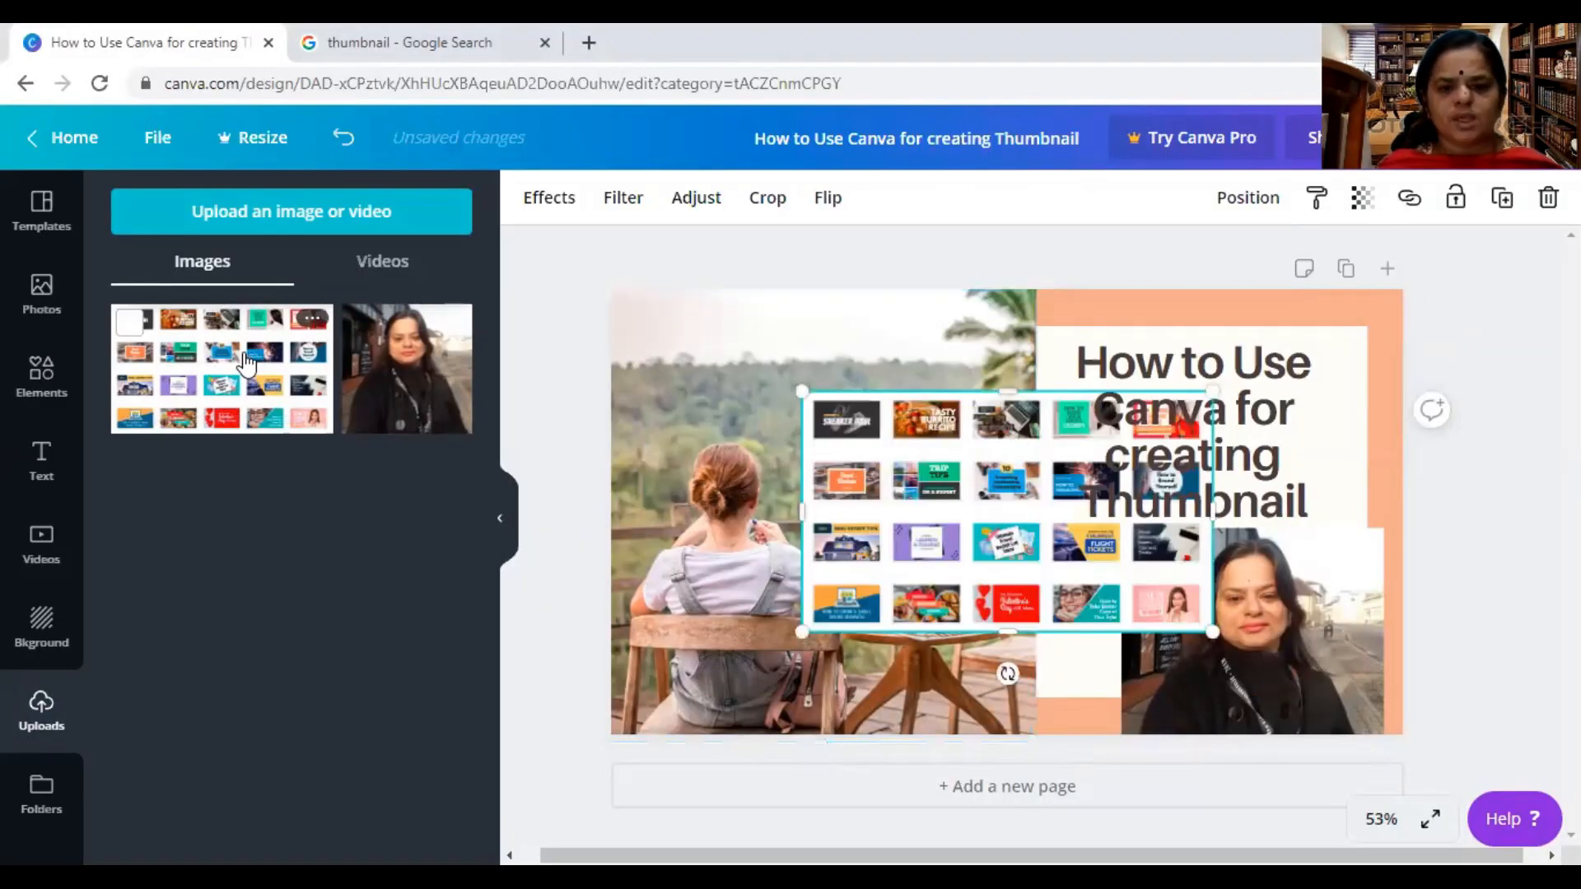
left_click_drag(924, 488, 756, 403)
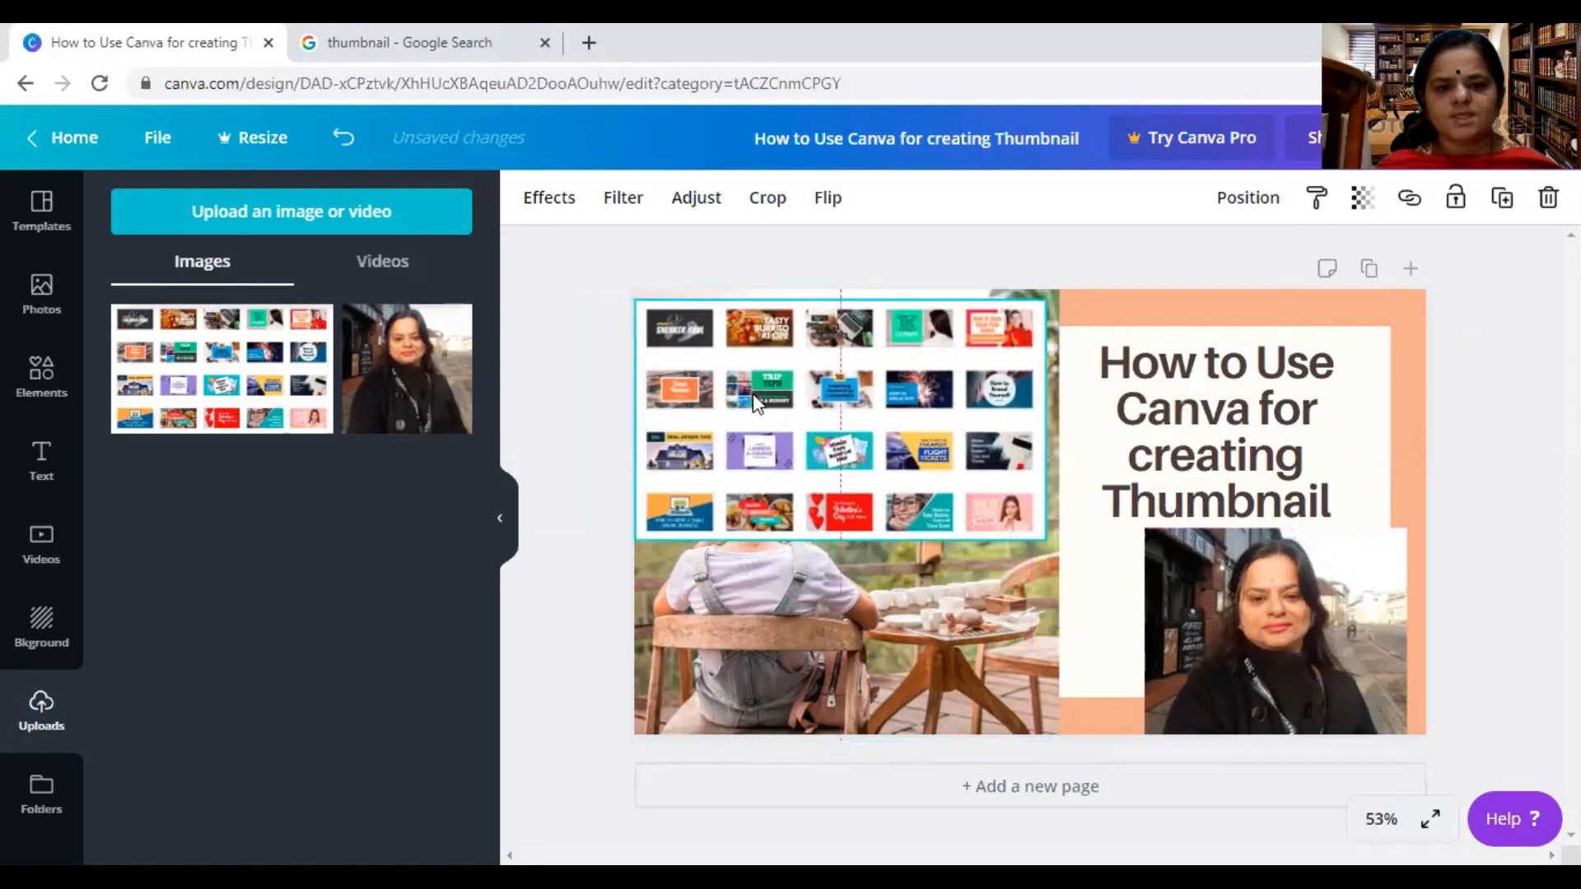
left_click_drag(848, 541, 1039, 731)
mouse_move(882, 565)
left_mouse_down()
mouse_move(912, 560)
mouse_move(889, 560)
left_mouse_up()
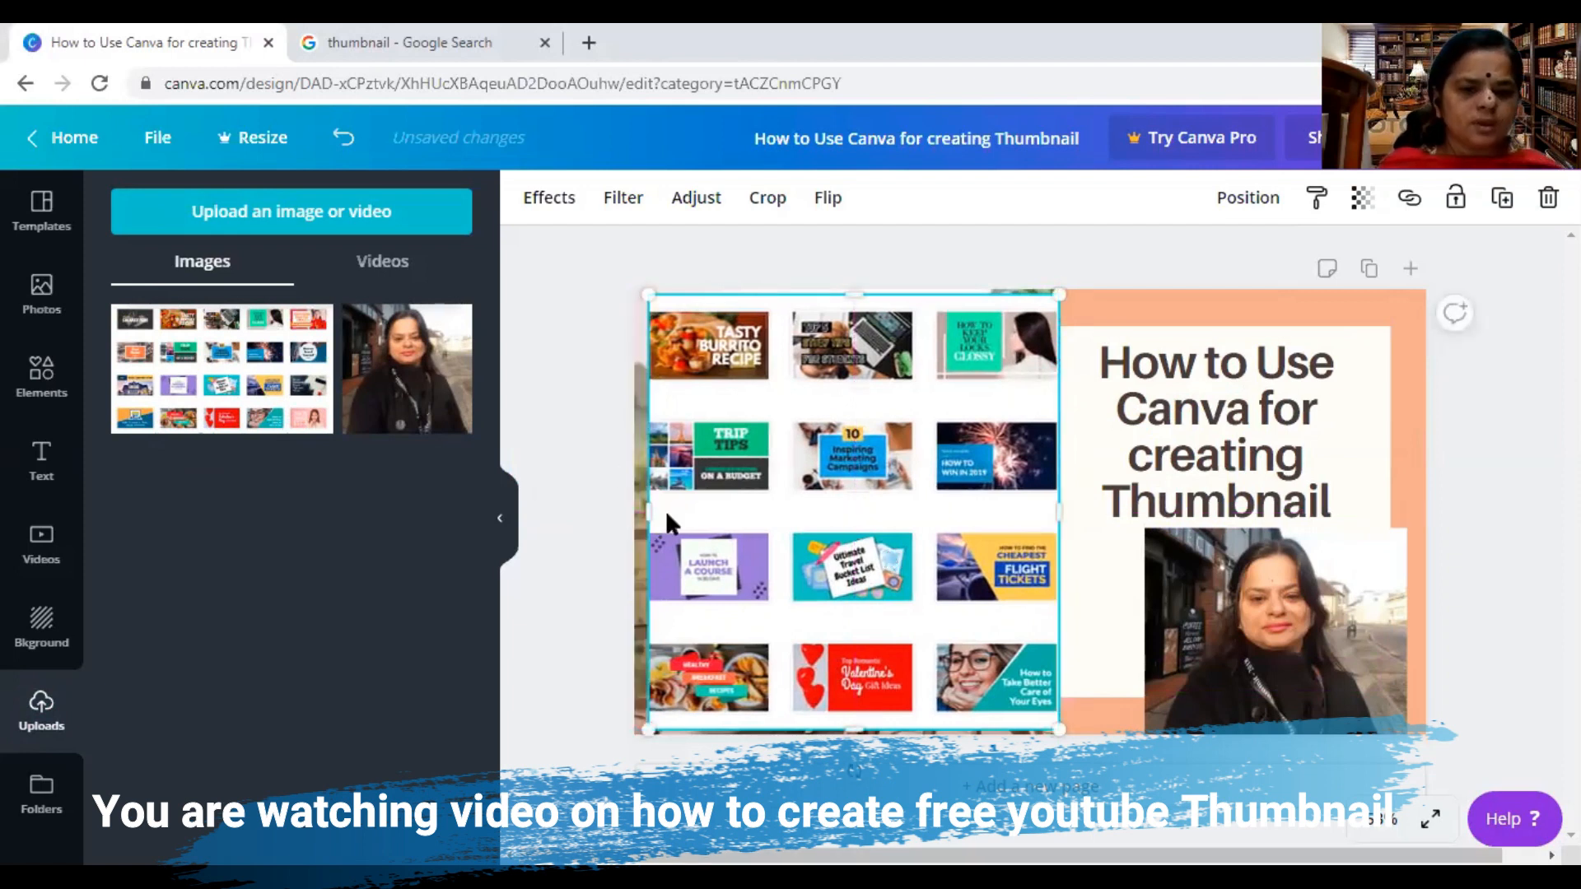
left_click_drag(648, 514, 633, 513)
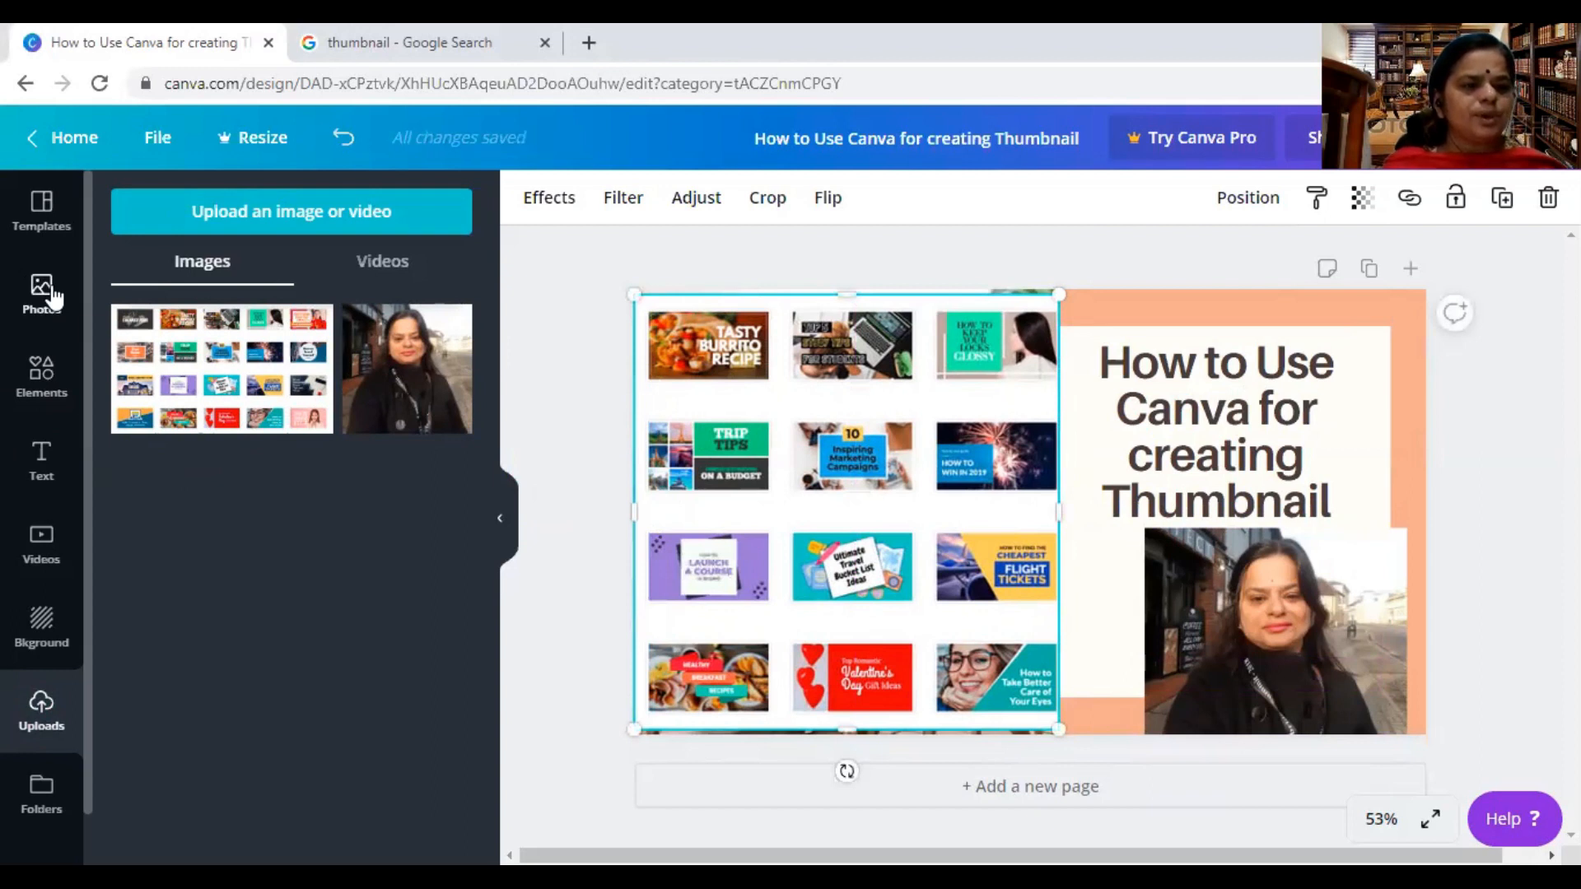
Step: Add the pink-and-orange striped gradient element to the page and move it over the top edge between the thumbnail collage and the title
left_click(41, 383)
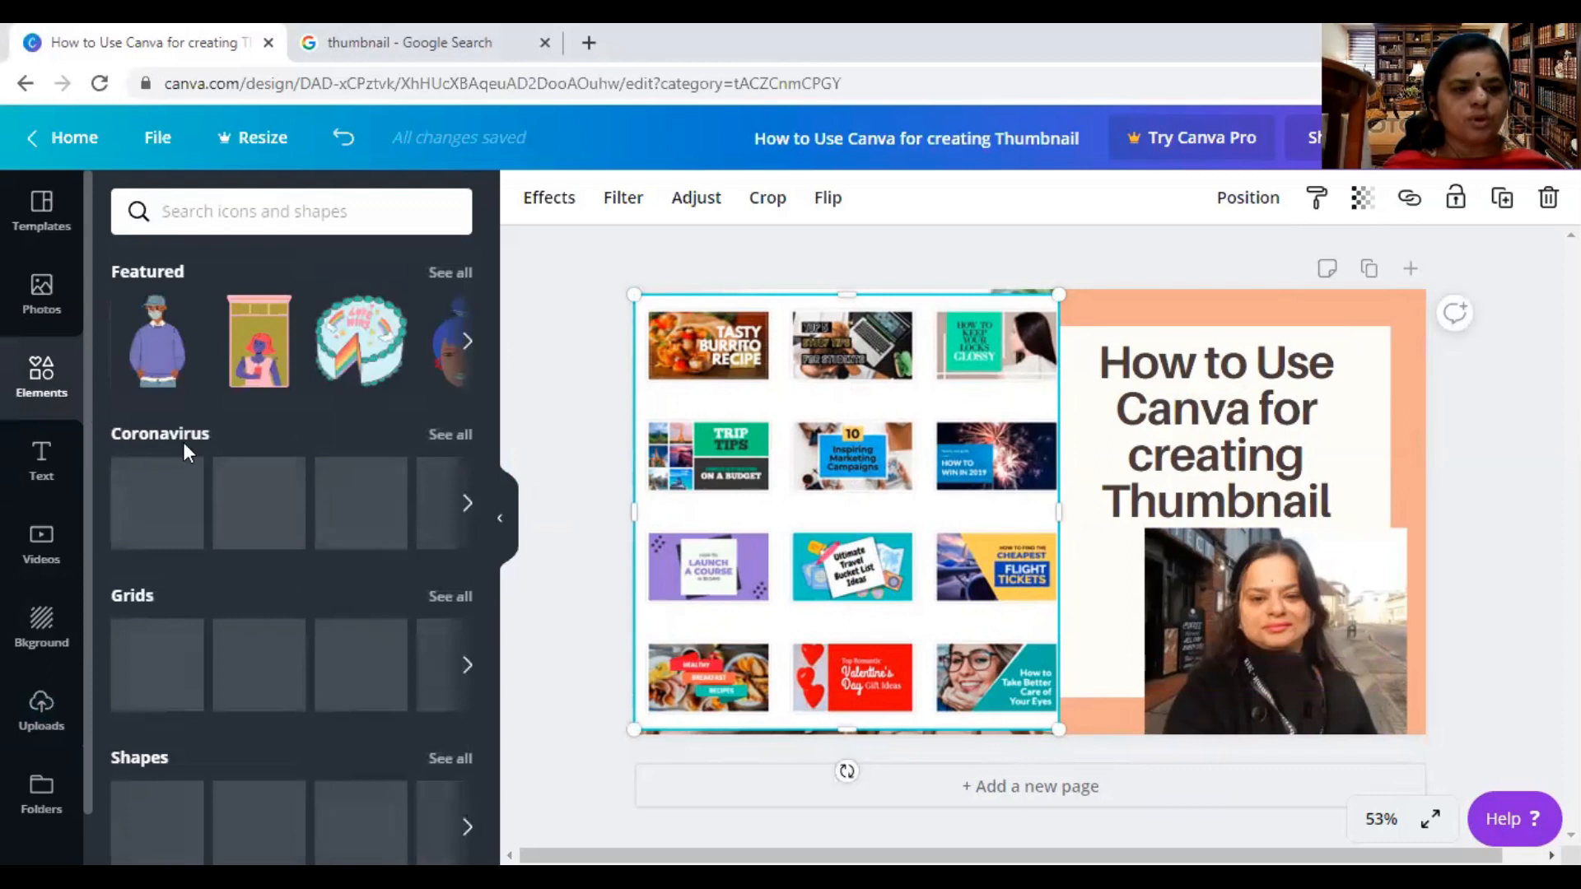
left_click_drag(491, 368, 501, 659)
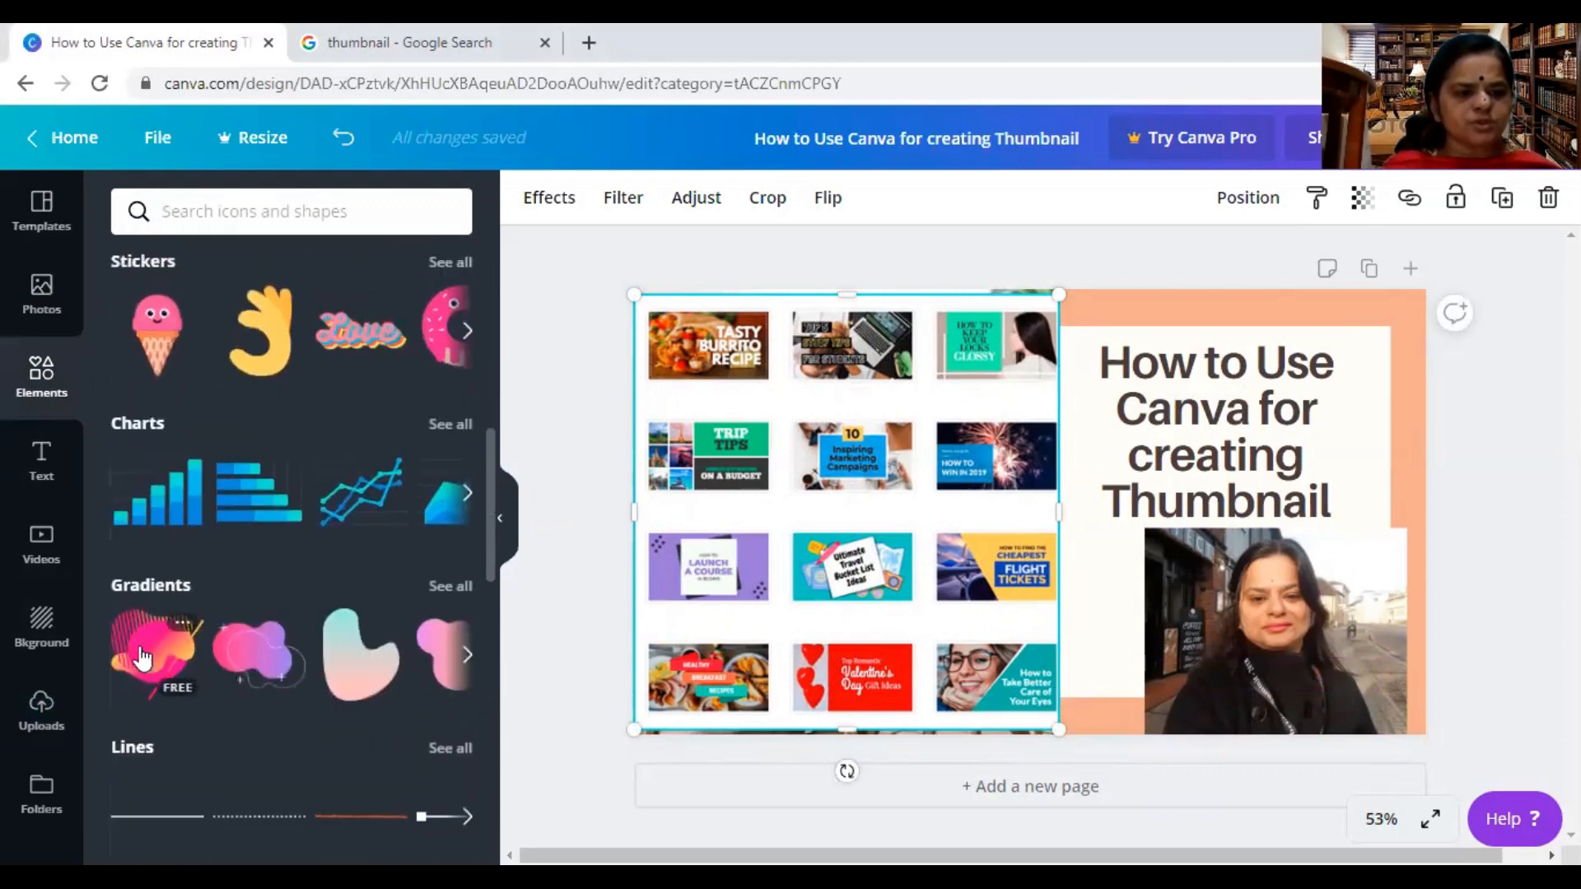
left_click(140, 647)
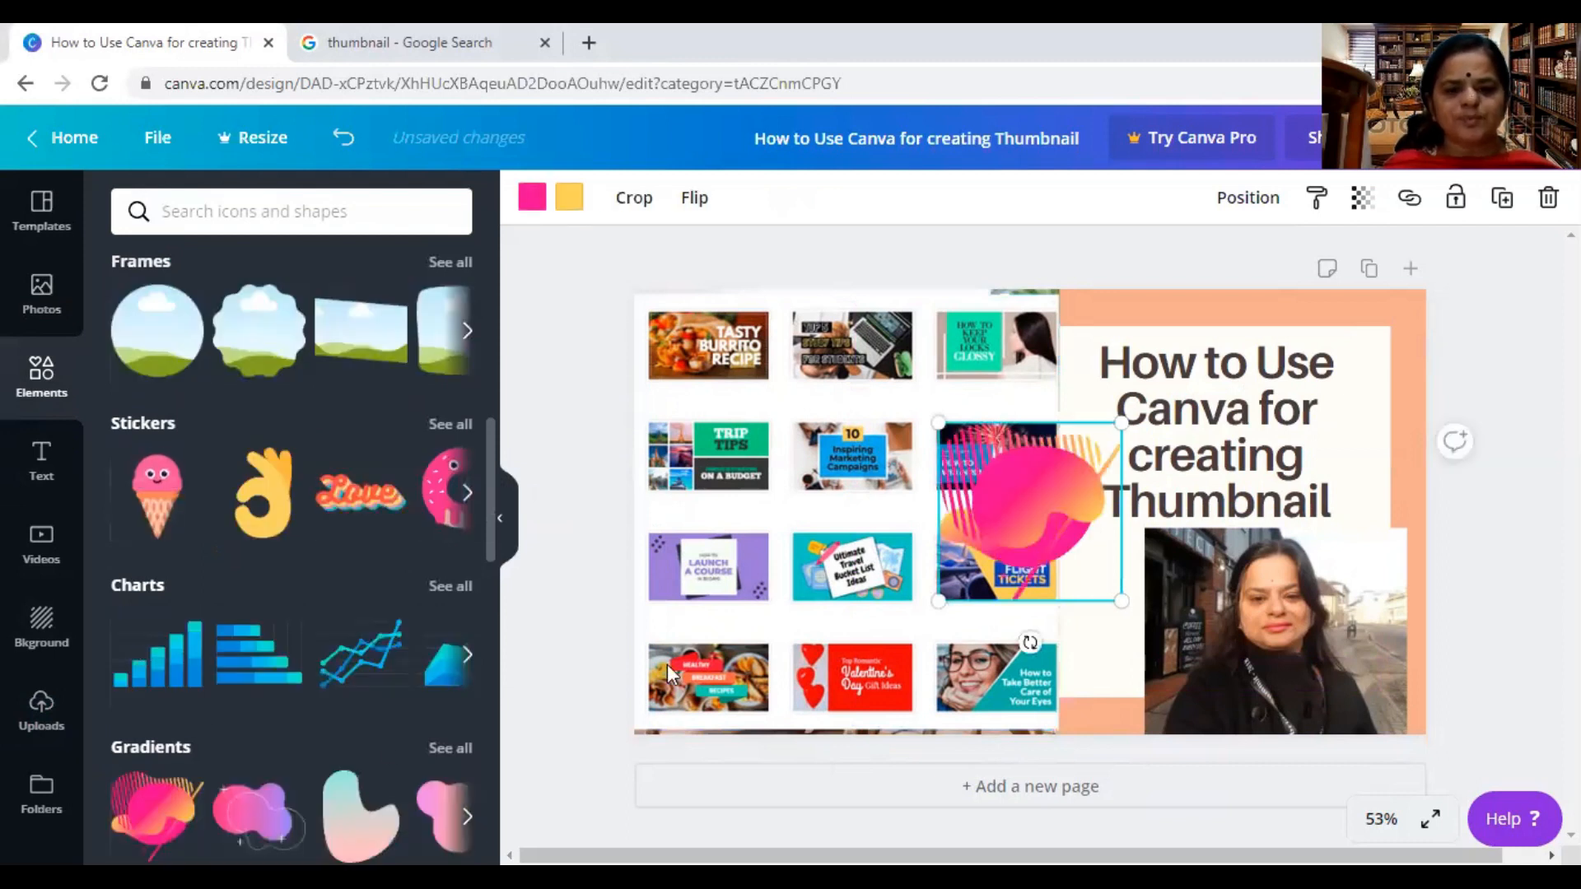
left_click_drag(1031, 500, 1096, 265)
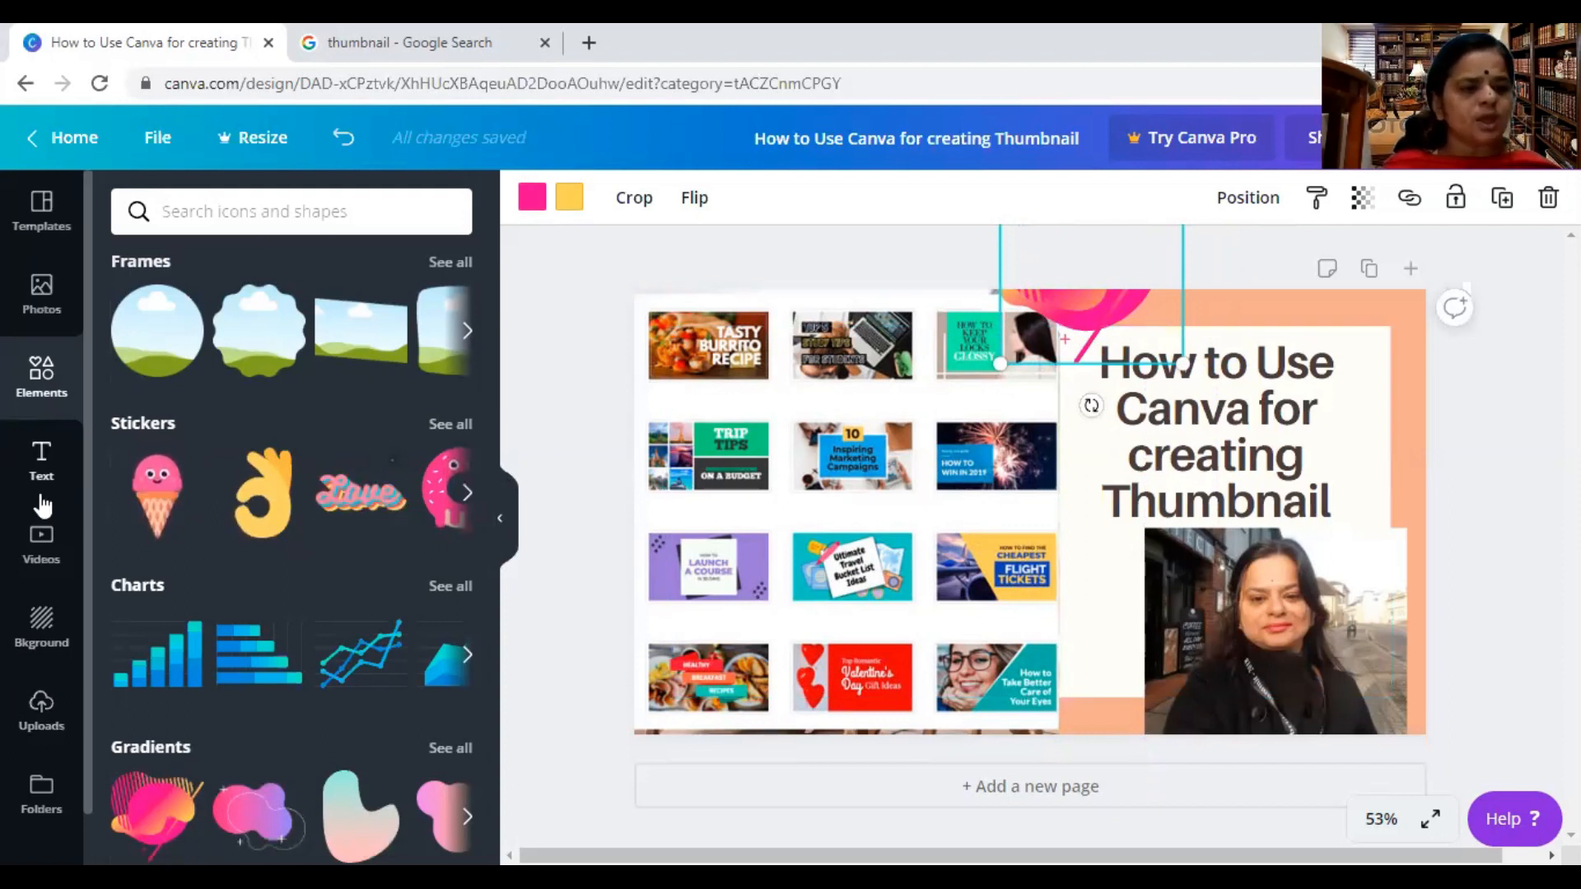
left_click(41, 461)
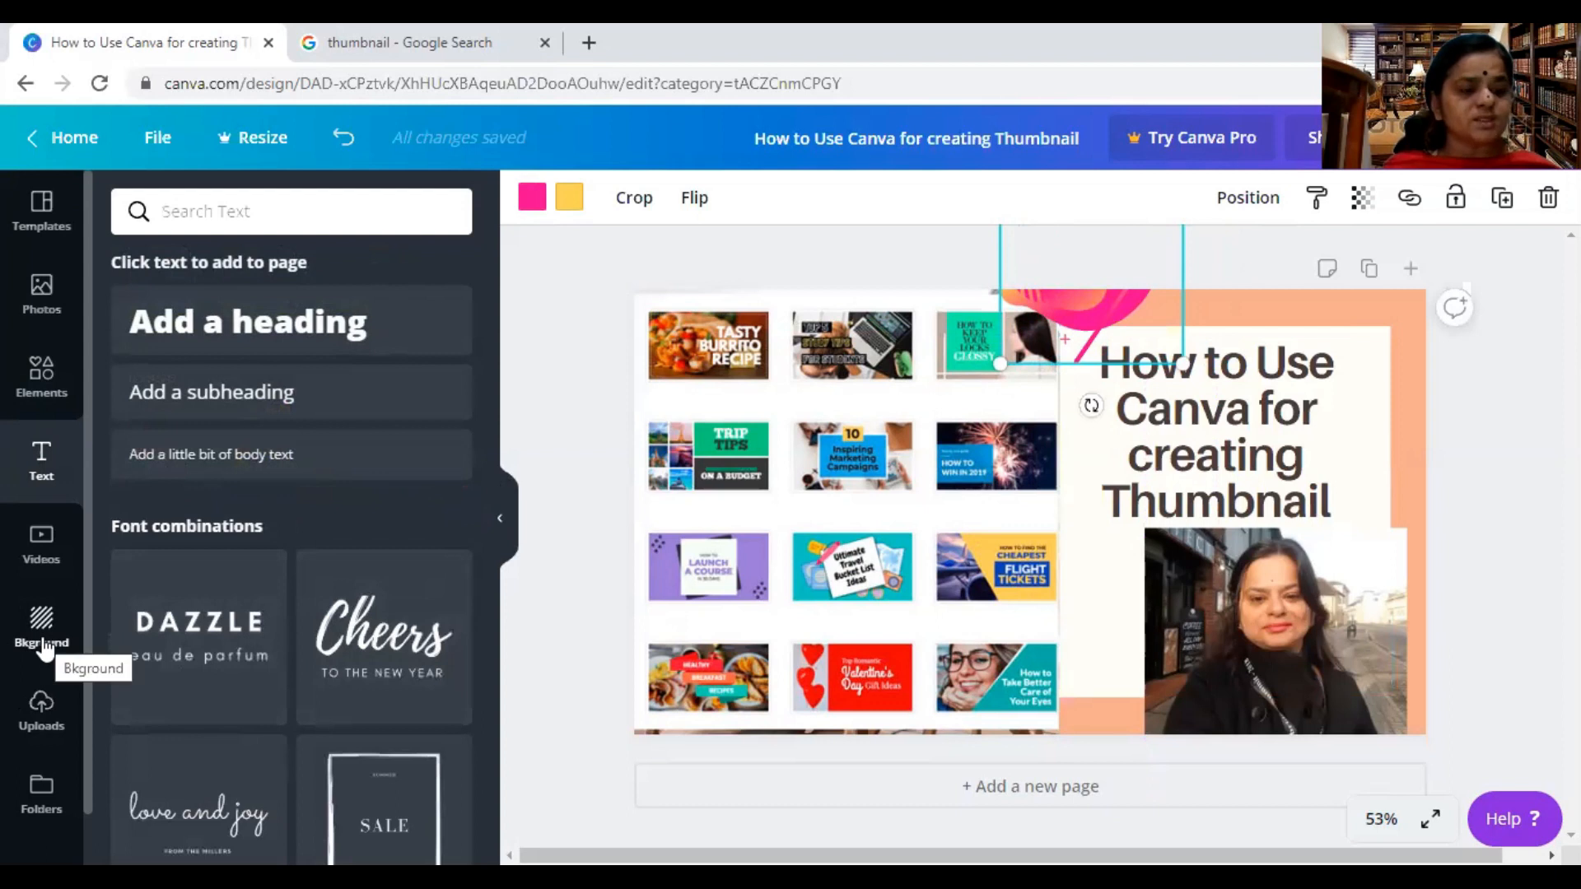
left_click(41, 544)
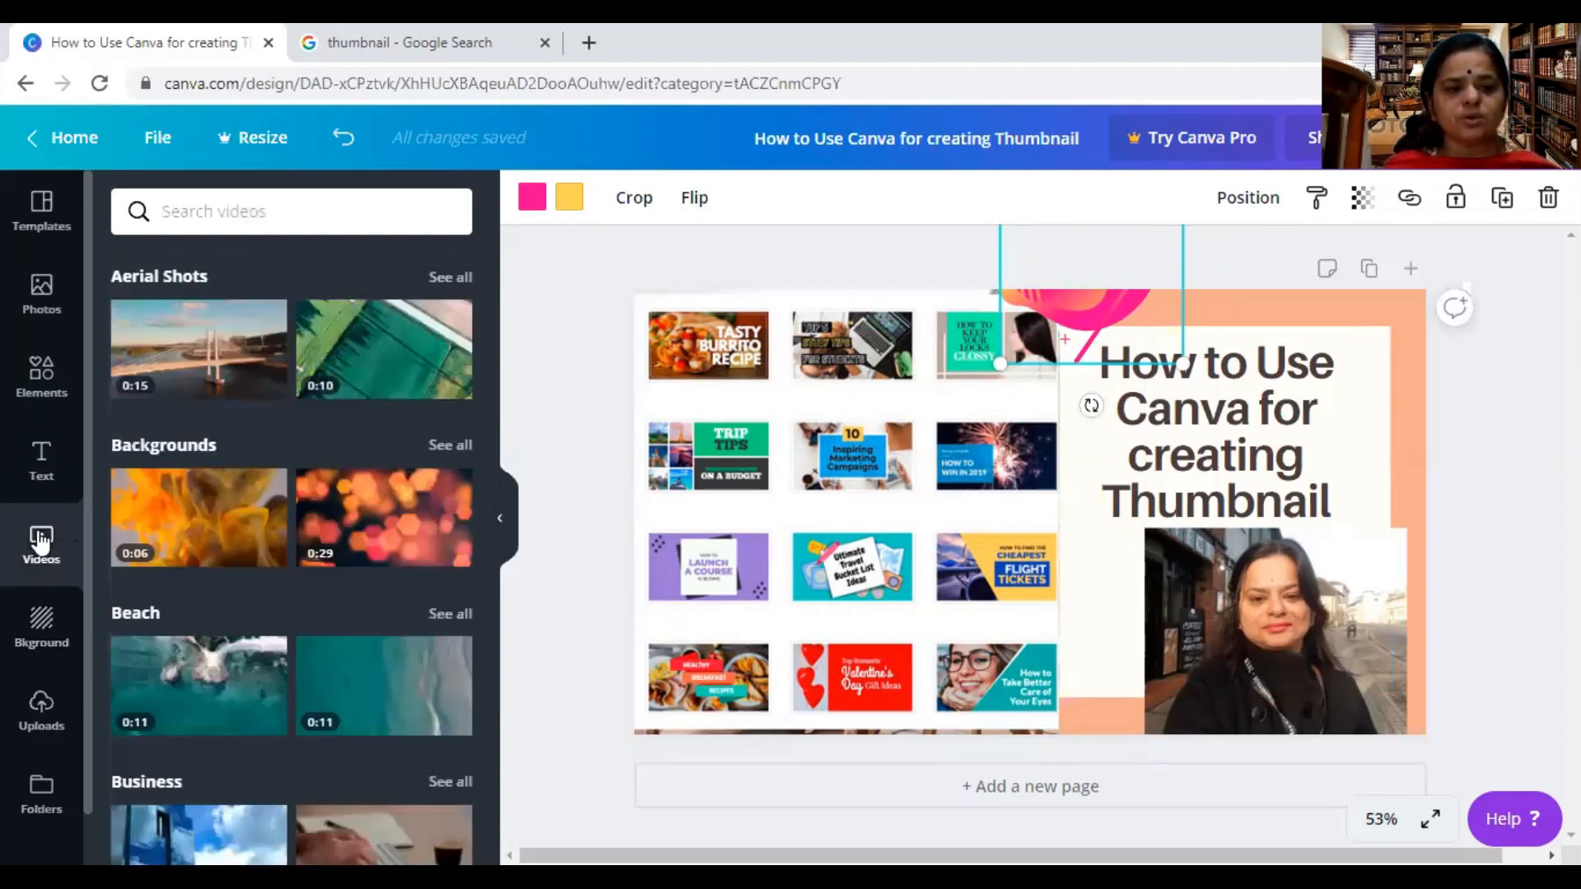
Step: Try the orange sunset background on the page and replace it with the glowing-hearts background
left_click(52, 652)
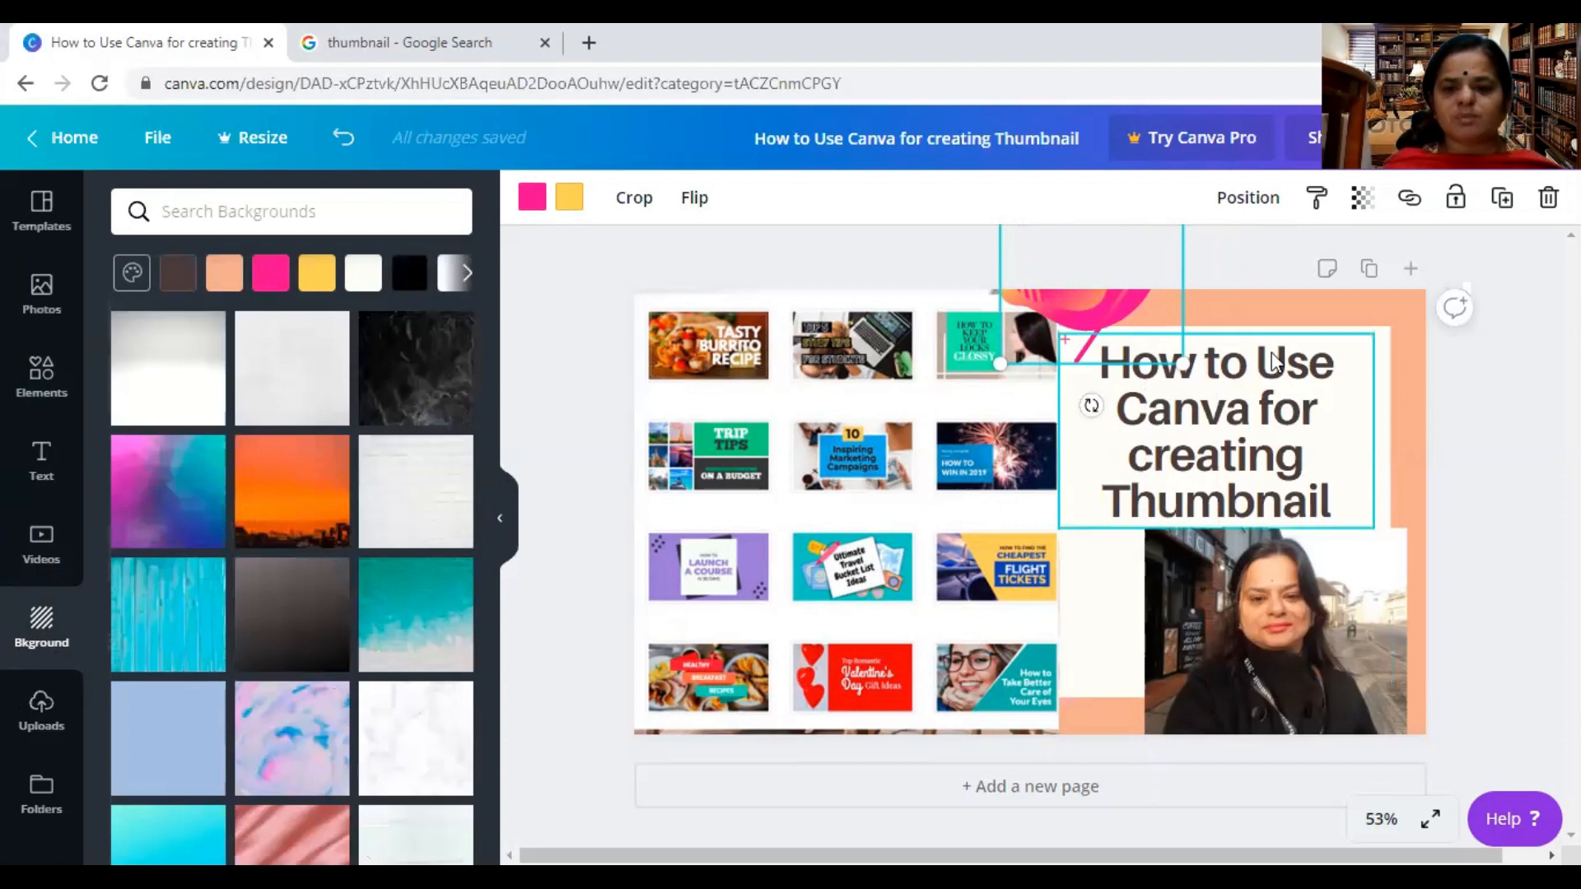
left_click(285, 483)
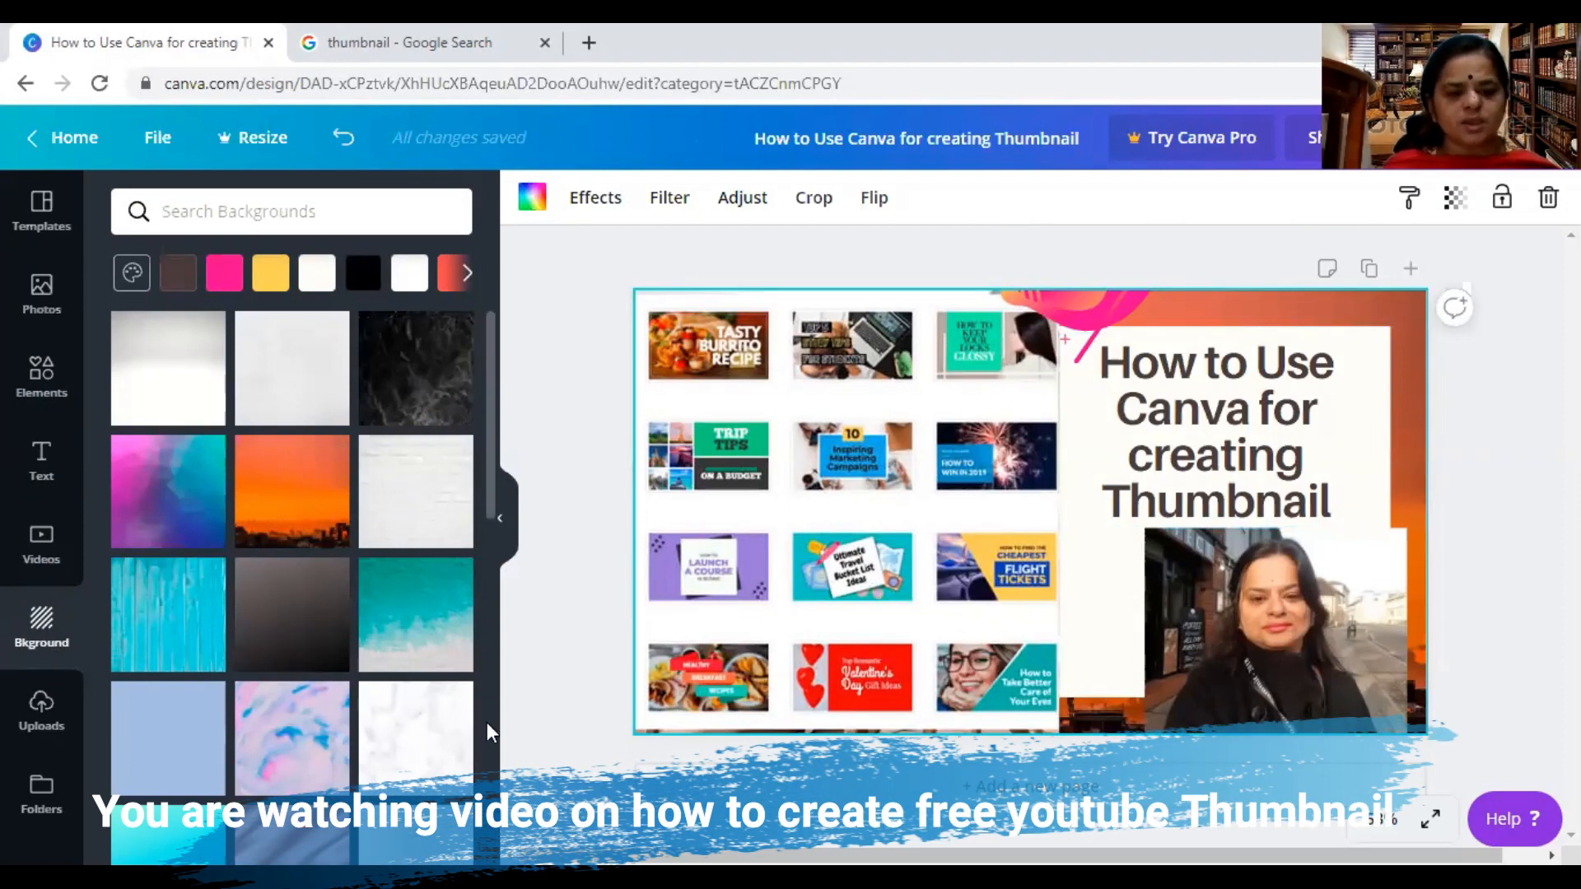
scroll(489, 729, "down", 1)
scroll(487, 723, "down", 5)
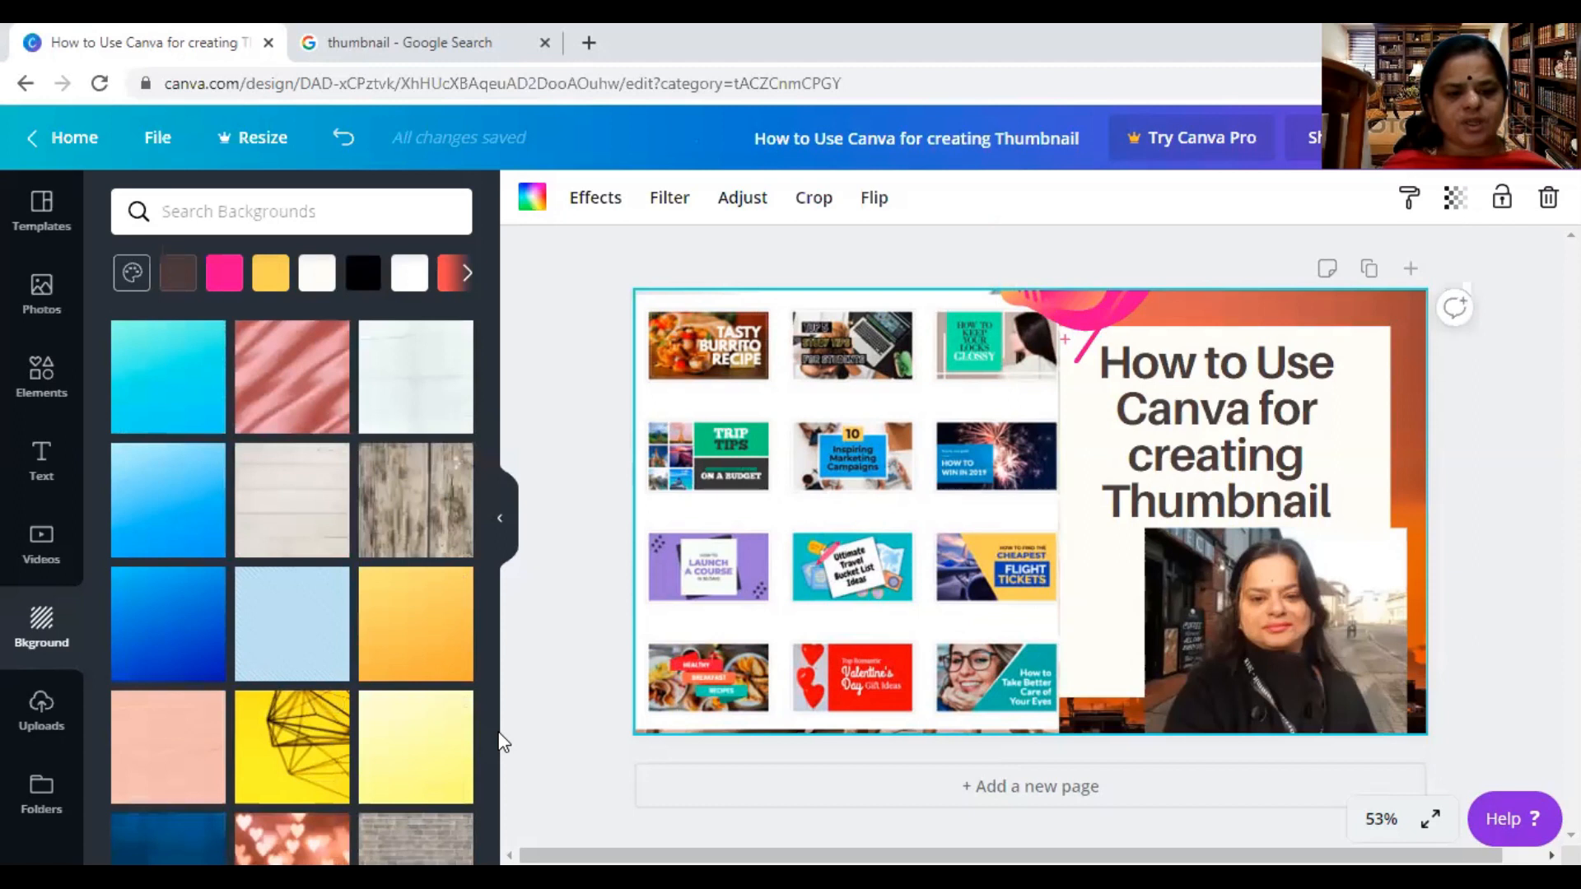
left_click(292, 842)
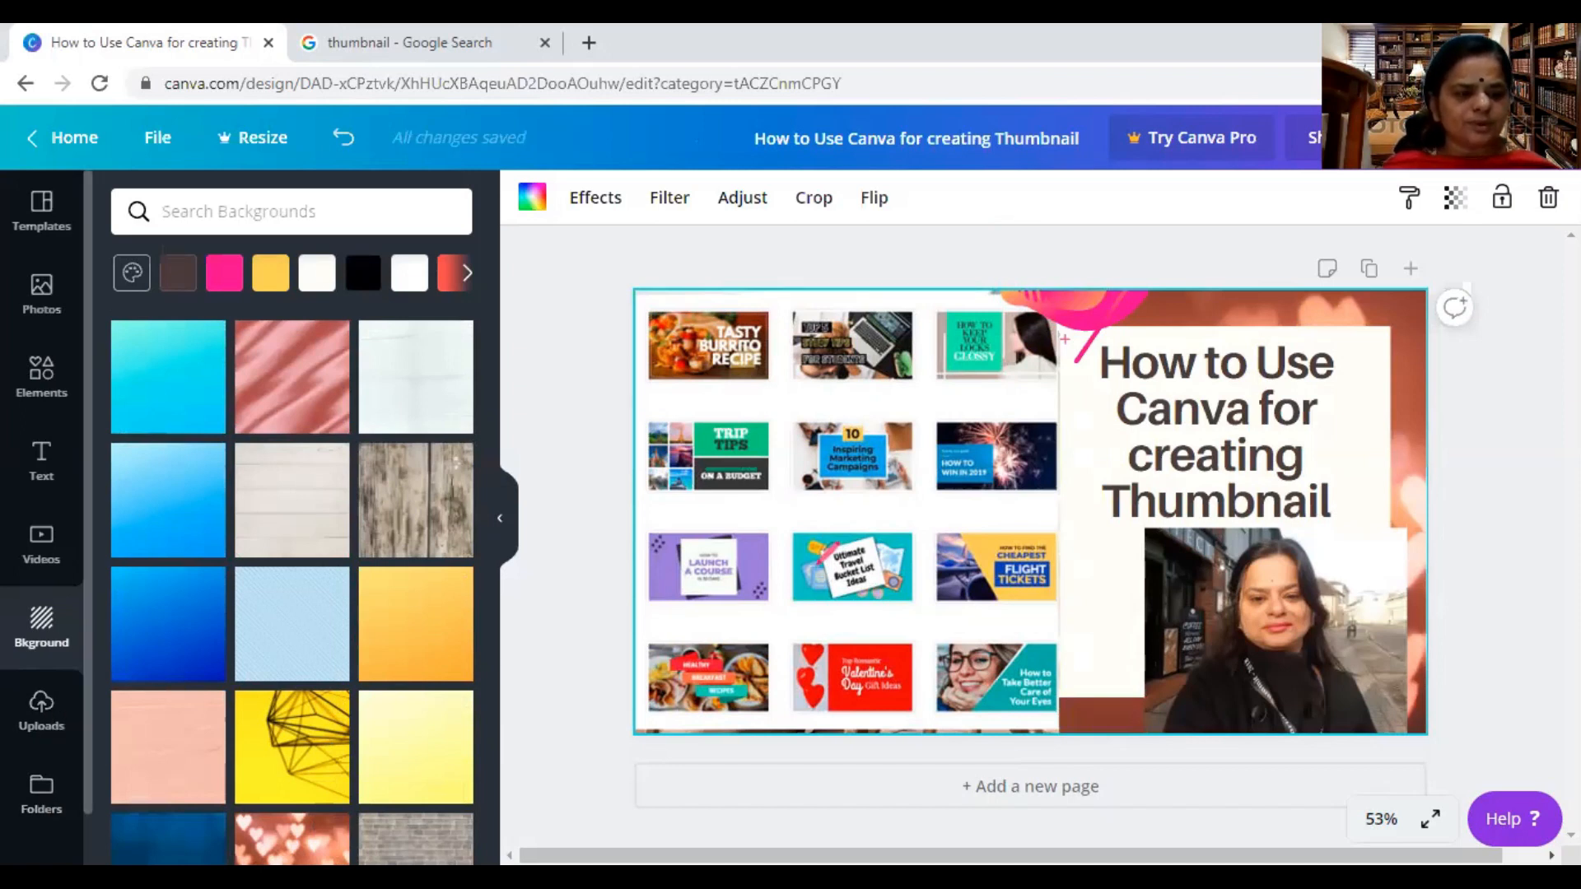
scroll(41, 494, "down", 1)
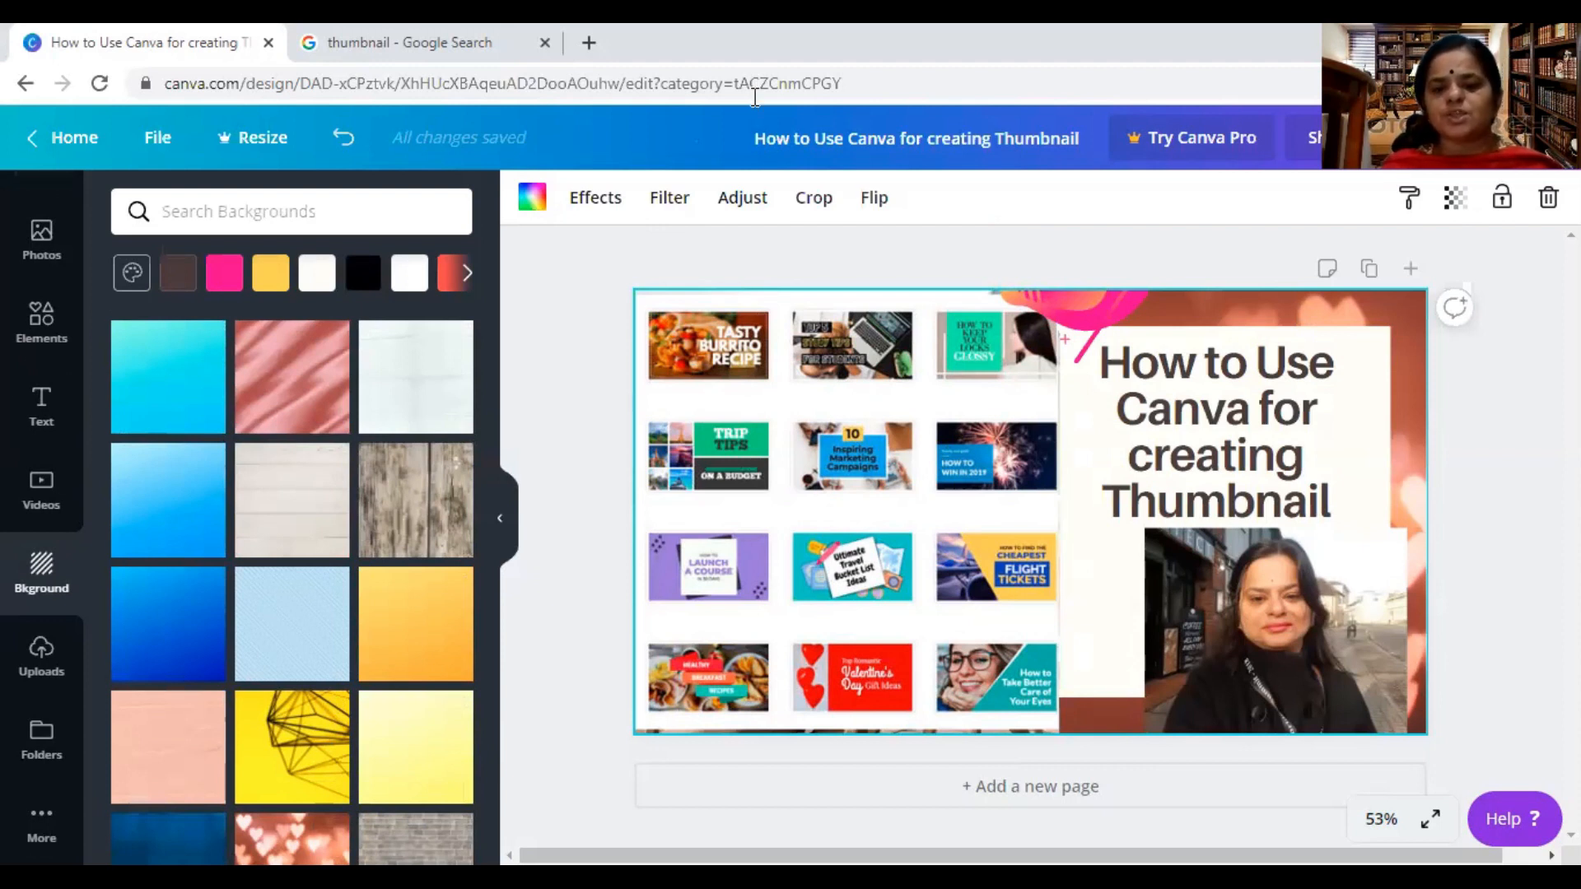
Step: Shorten the white title panel and widen it to the page's right edge, and move the portrait into the page's lower-right corner
left_click(1084, 658)
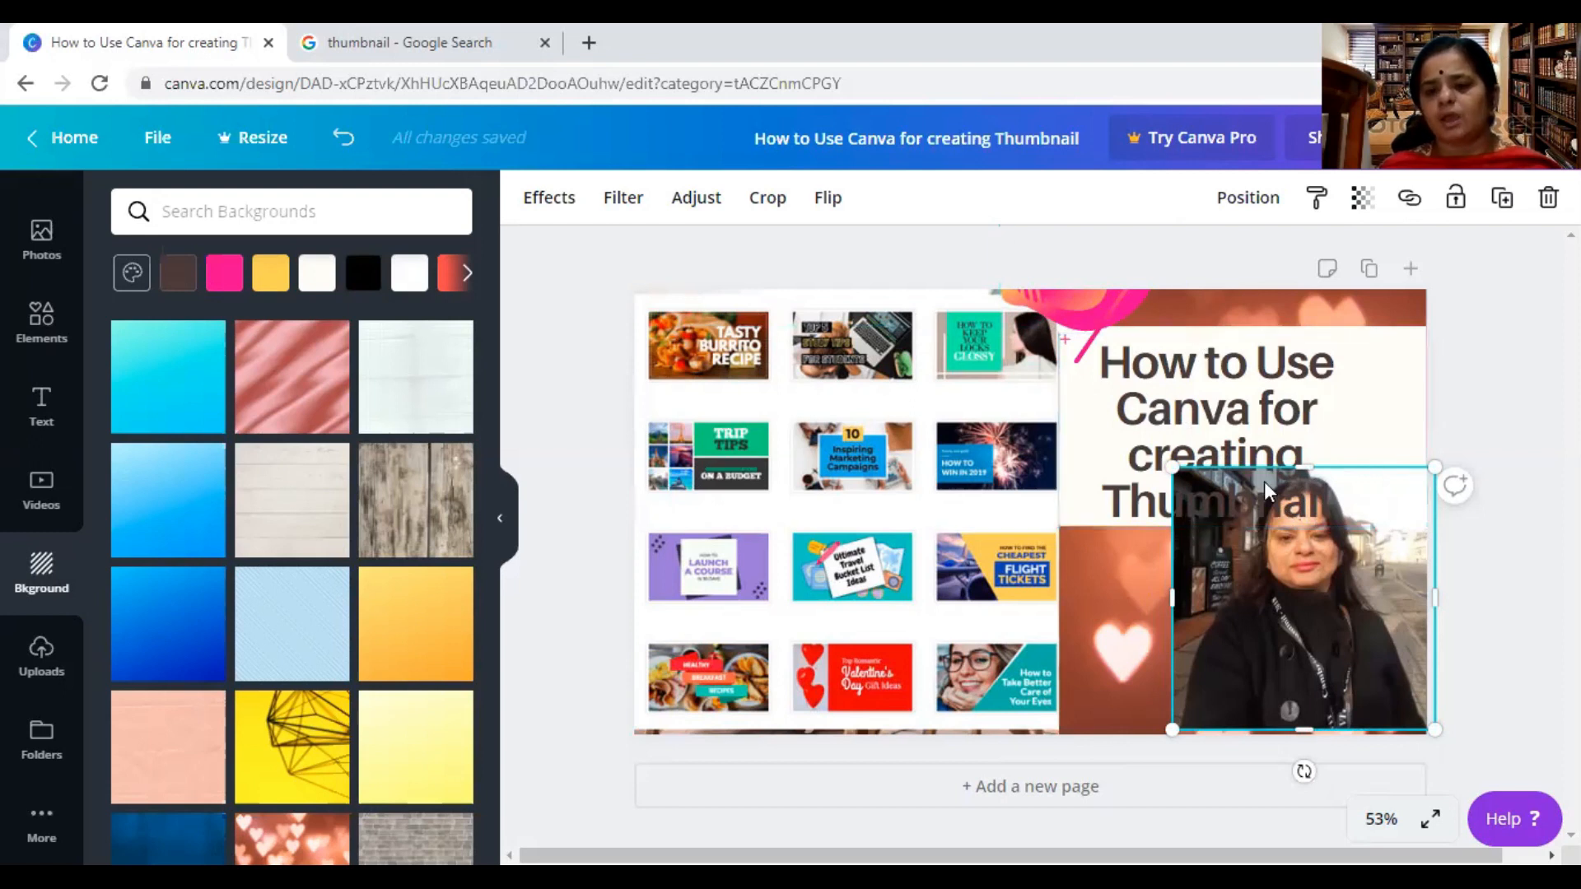
Step: Send the portrait backward behind the title and bring it forward again
right_click(1227, 574)
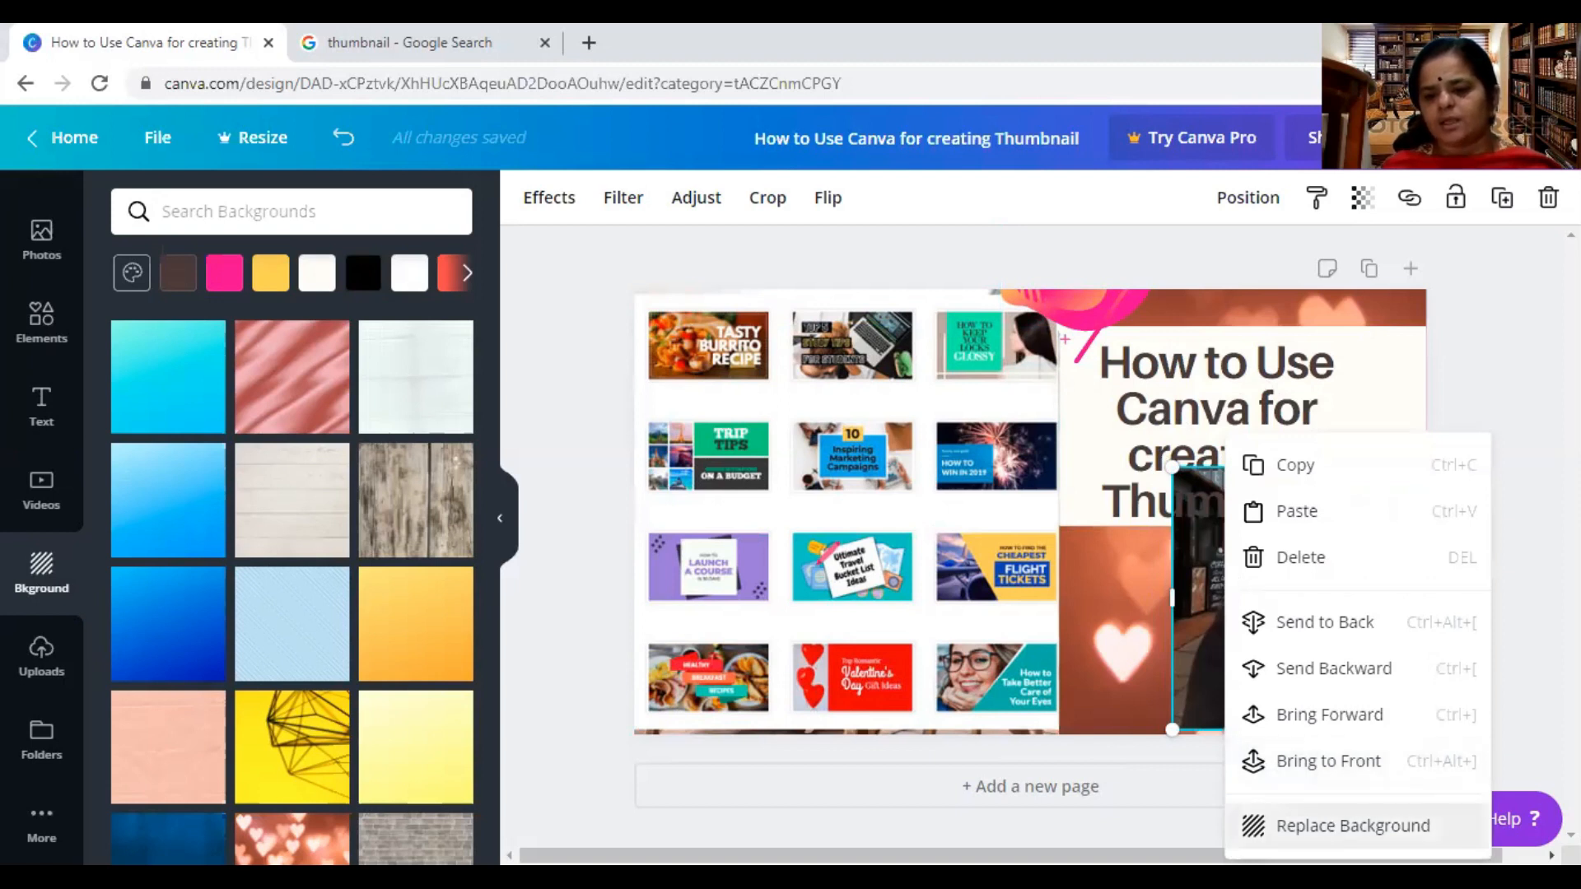
left_click(1313, 670)
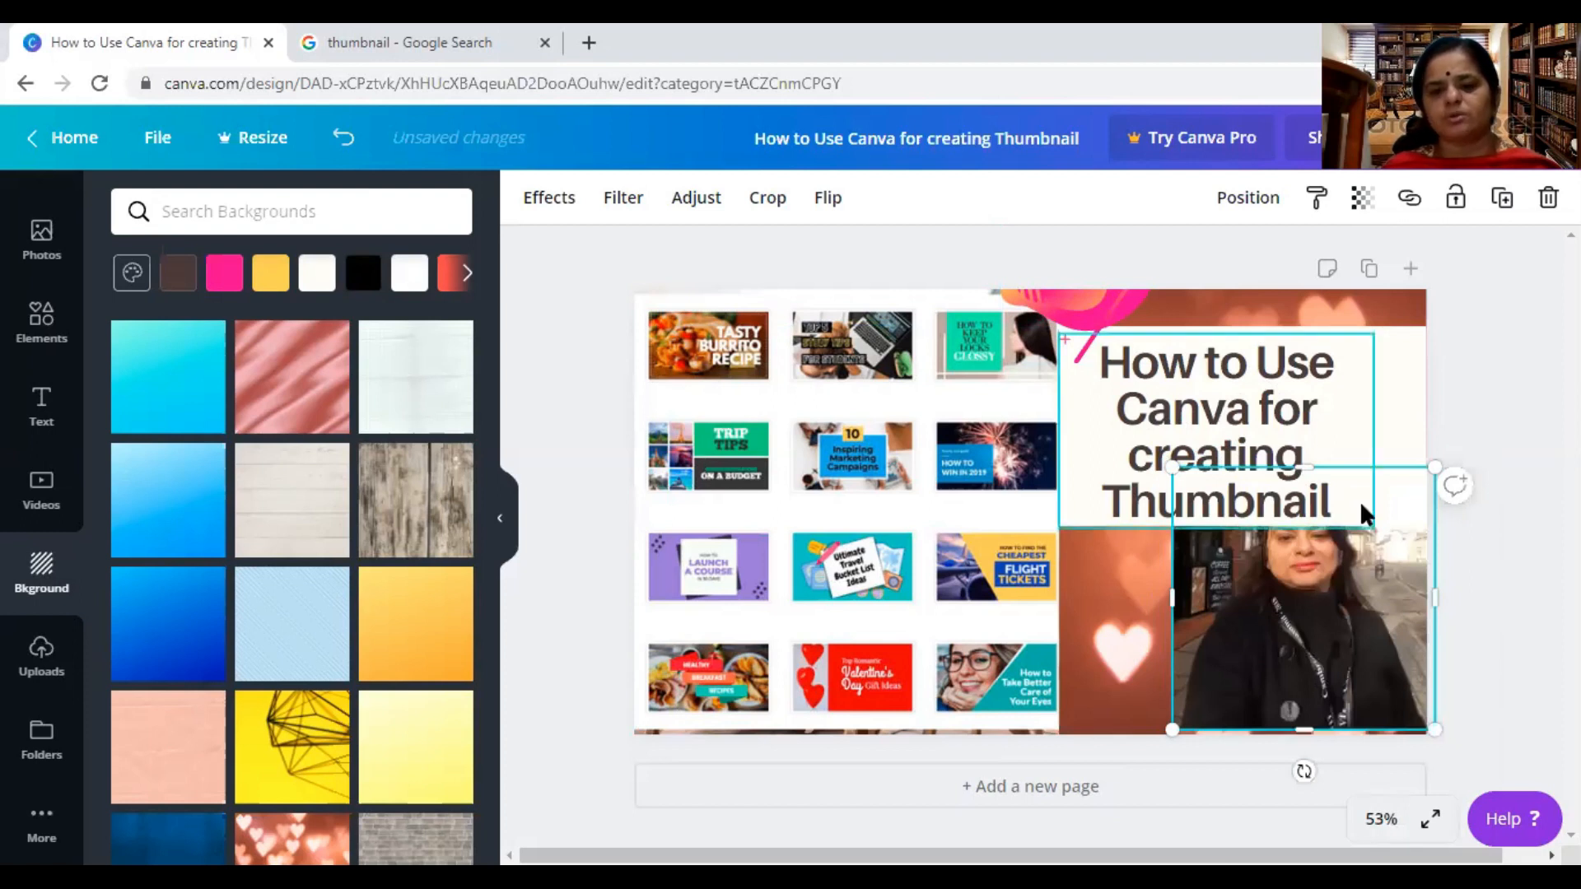
right_click(1272, 583)
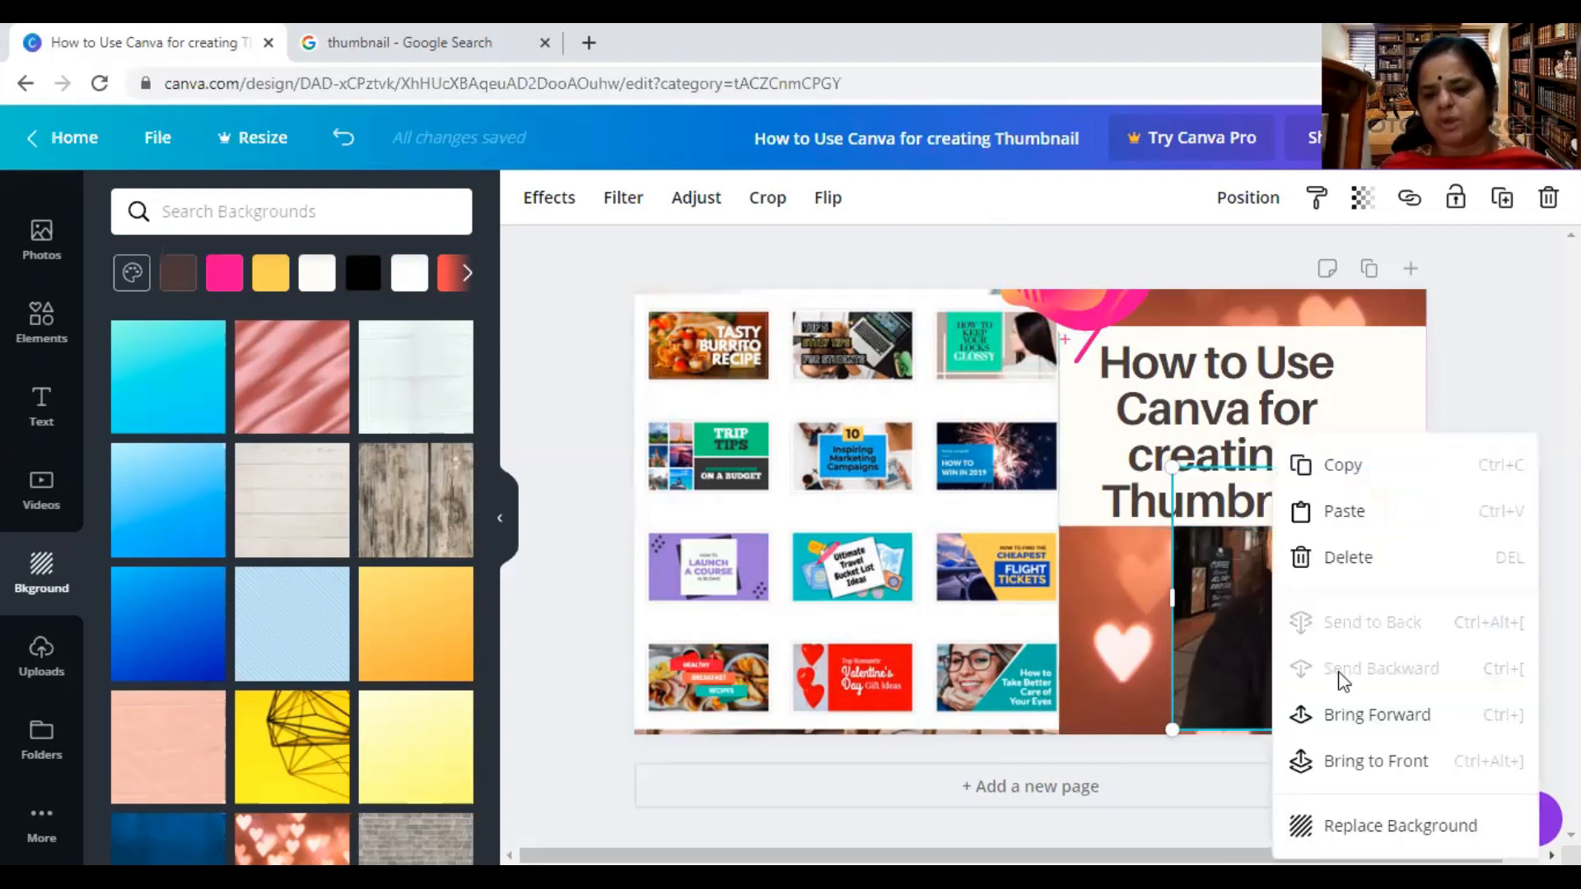
left_click(1365, 739)
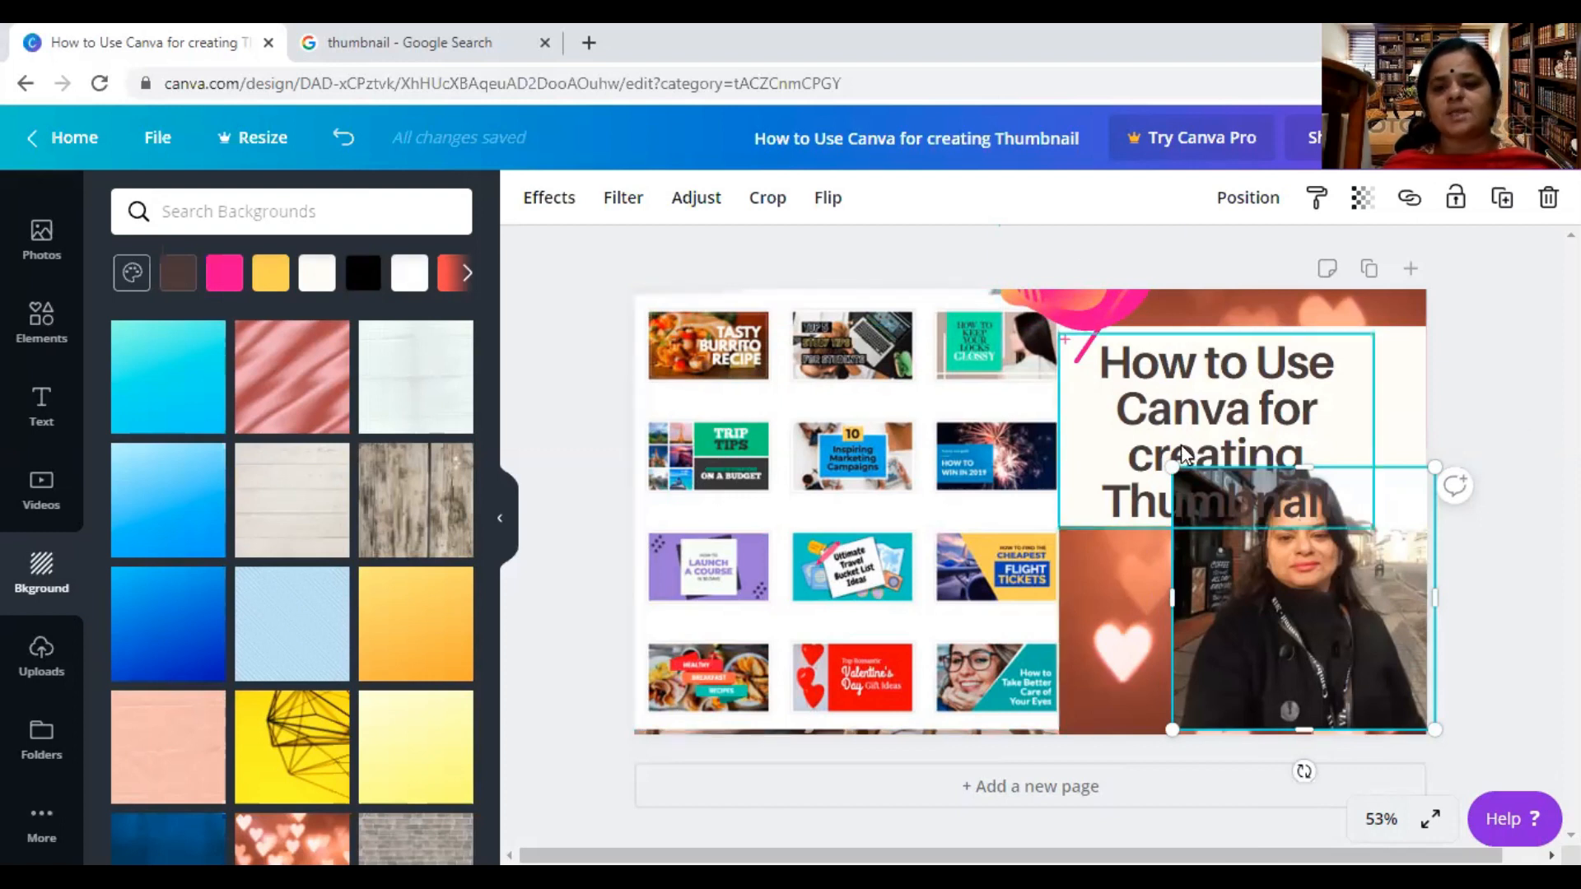
Step: Download the design as a JPG and open the downloaded image
left_click(1447, 138)
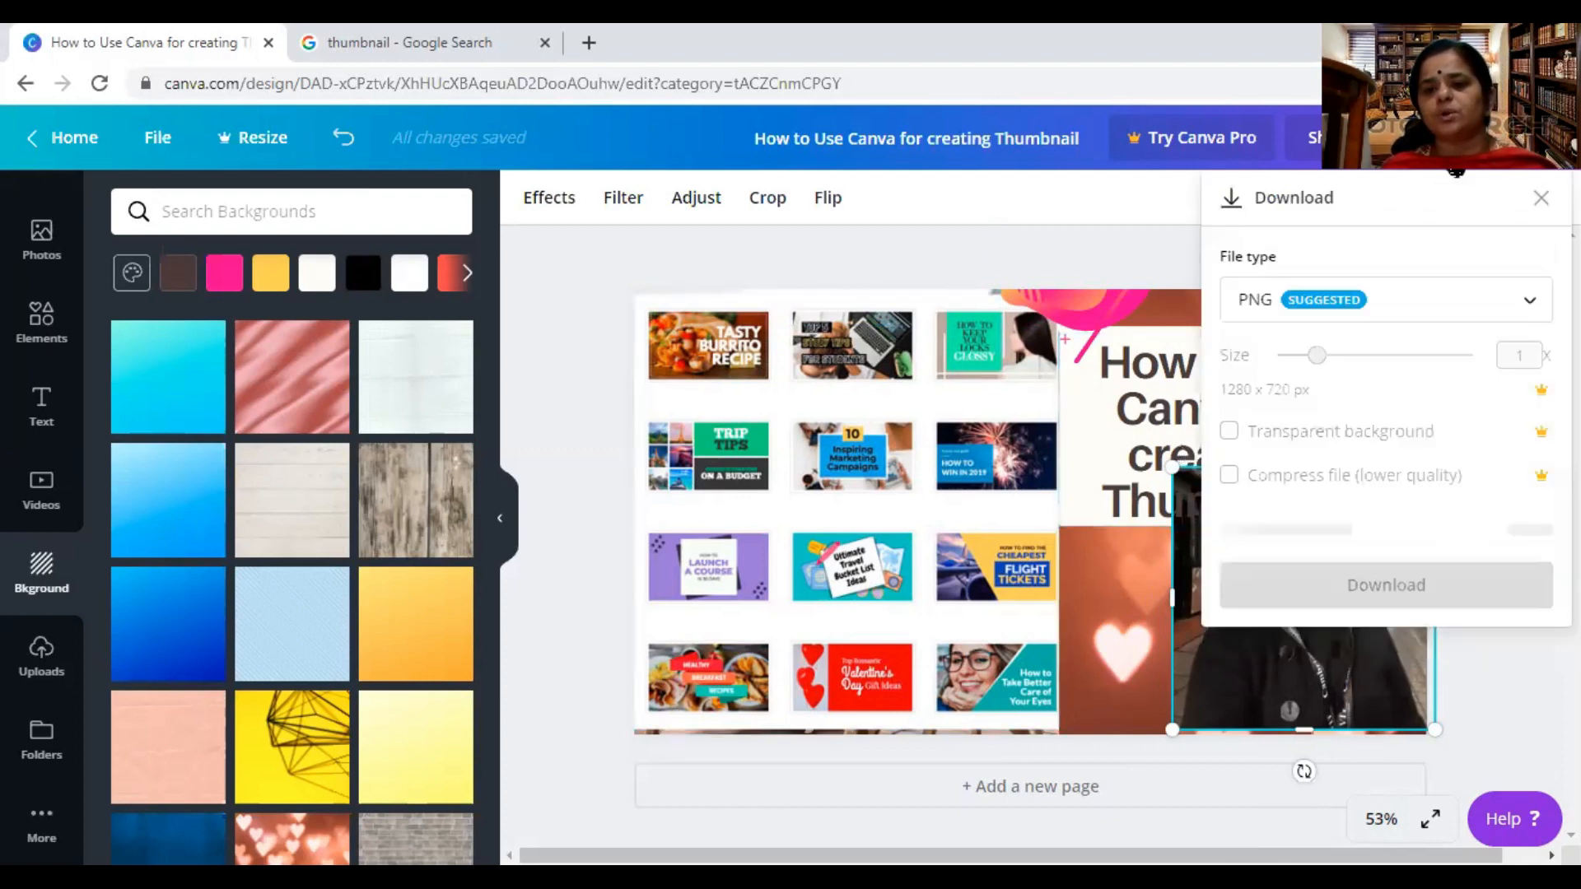
left_click(1386, 299)
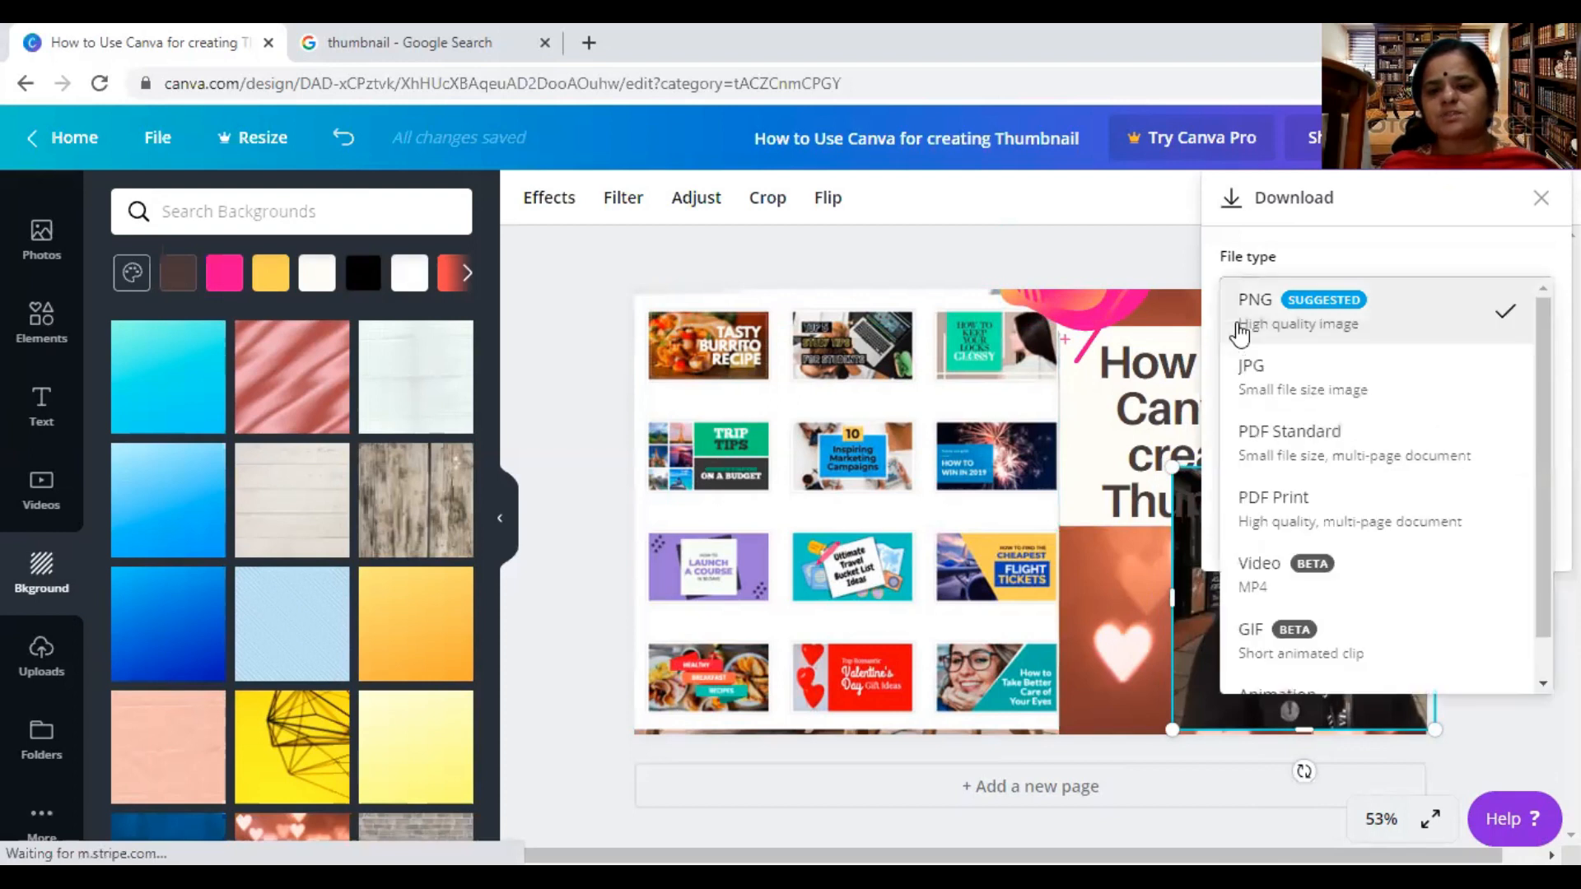
left_click(1250, 378)
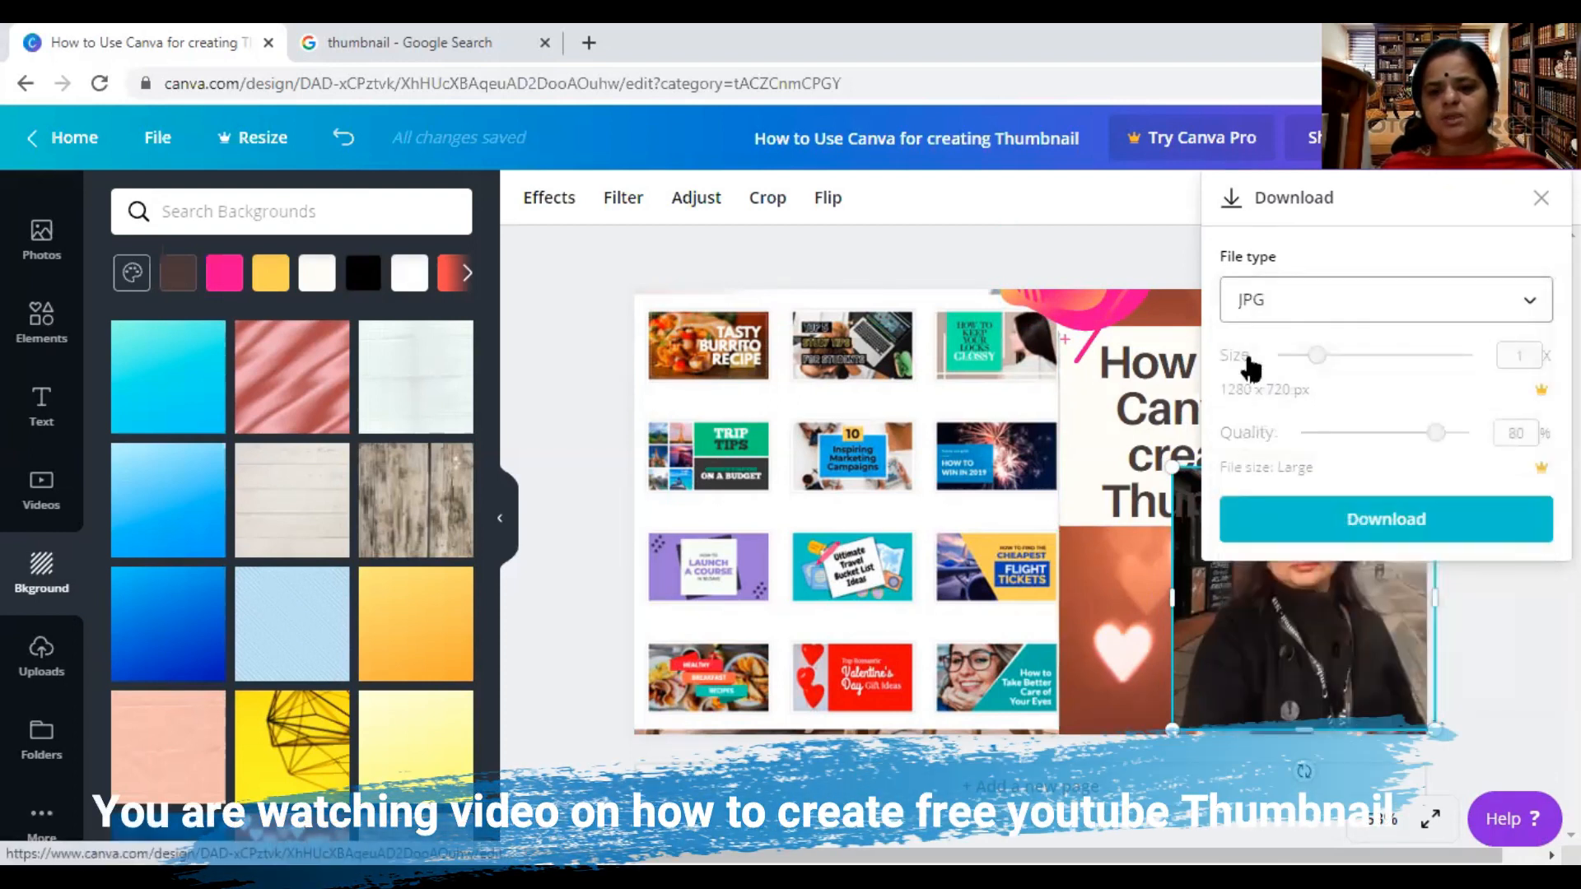
left_click(1339, 518)
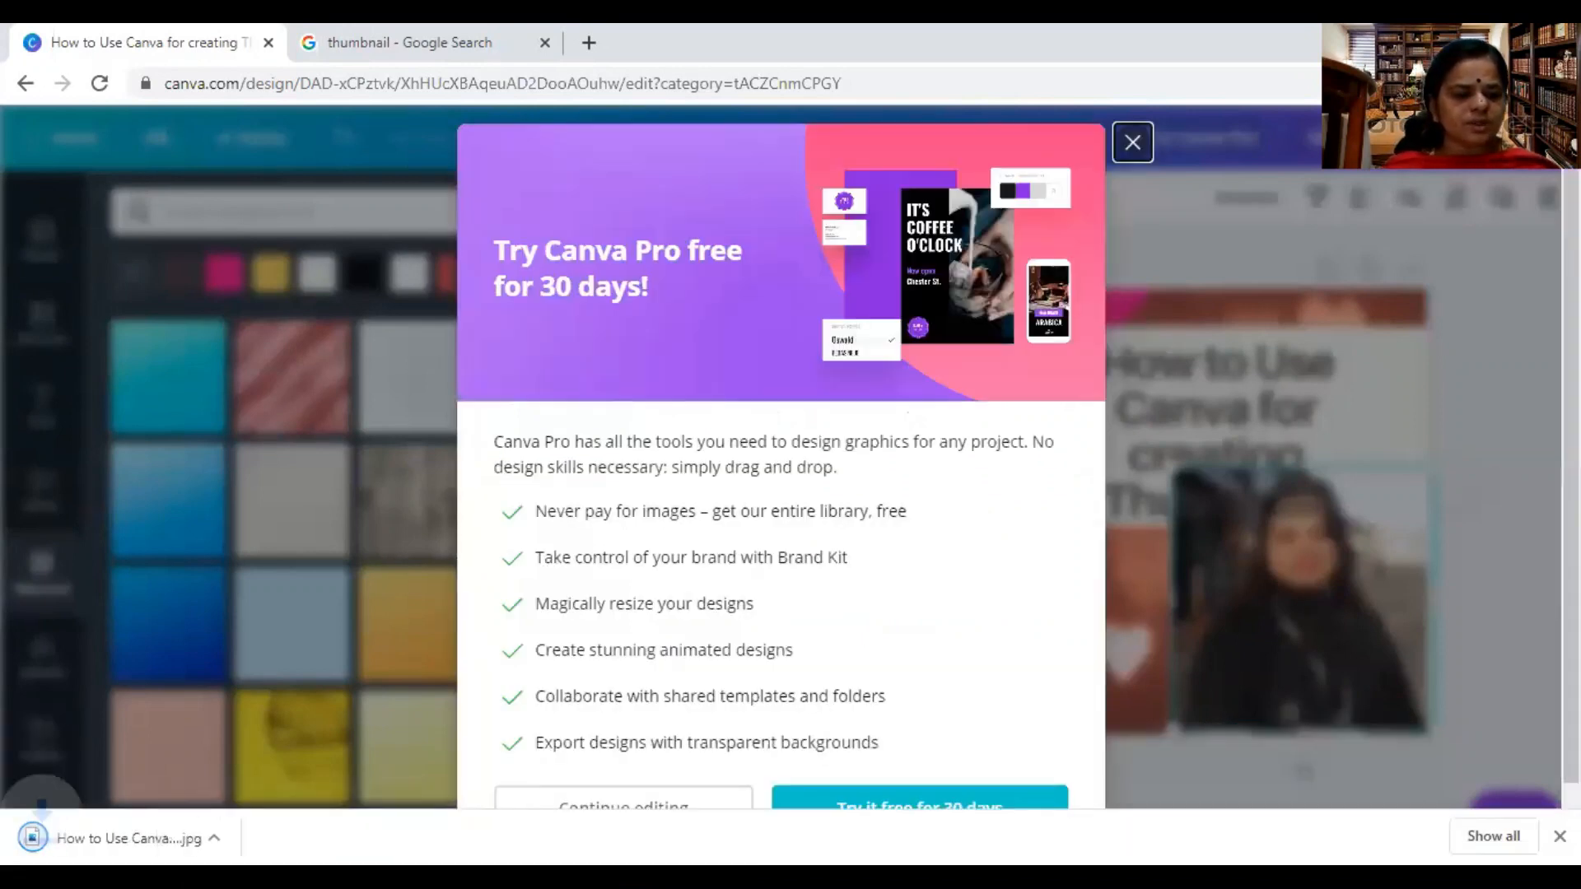
left_click(112, 838)
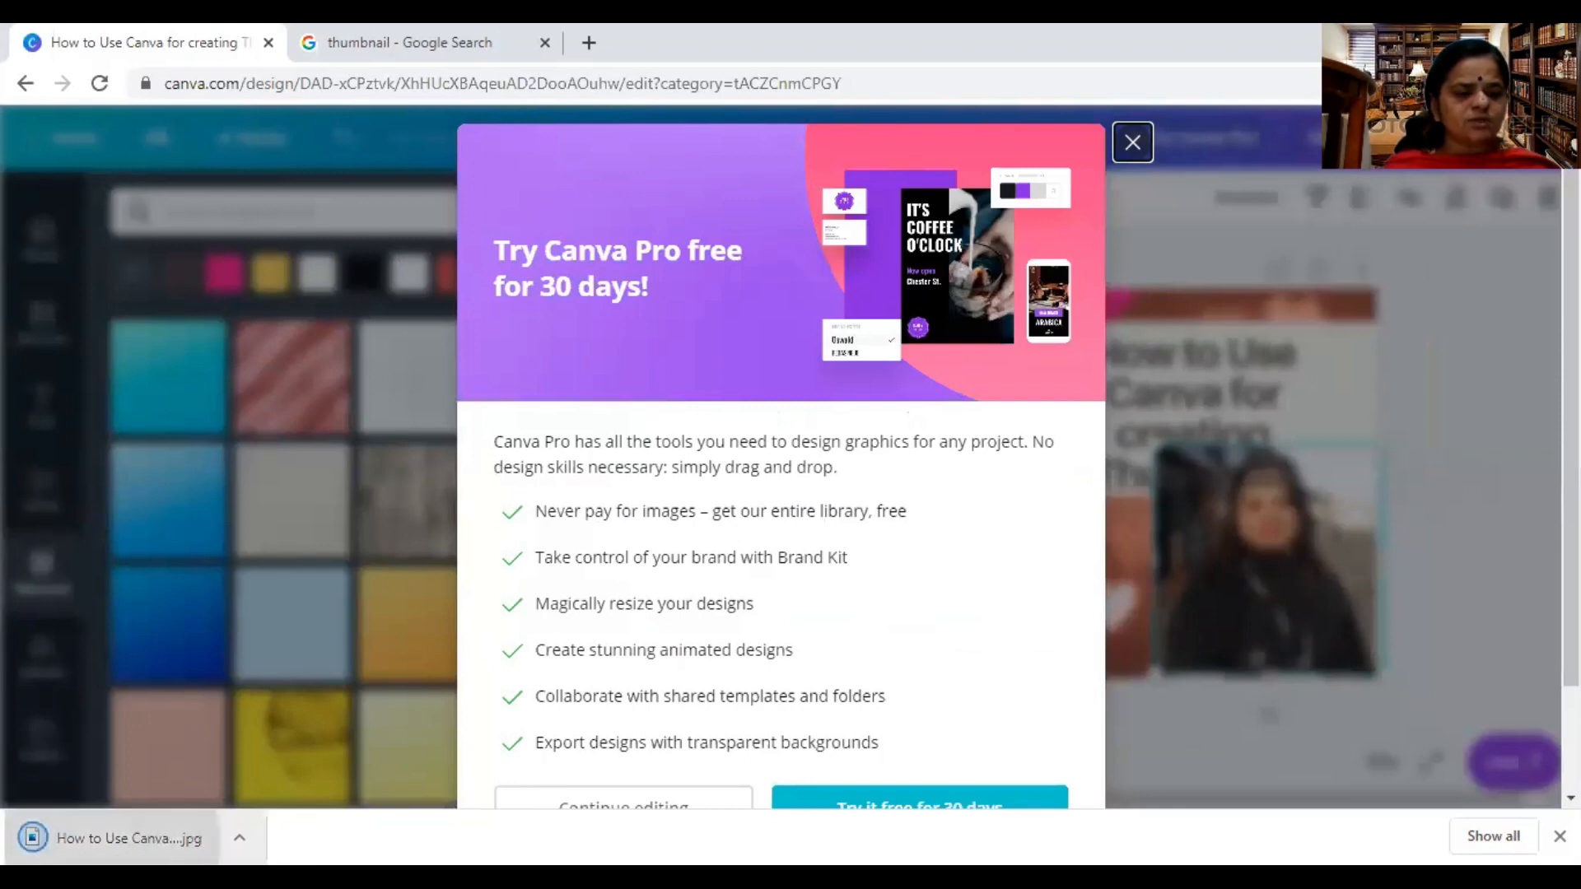